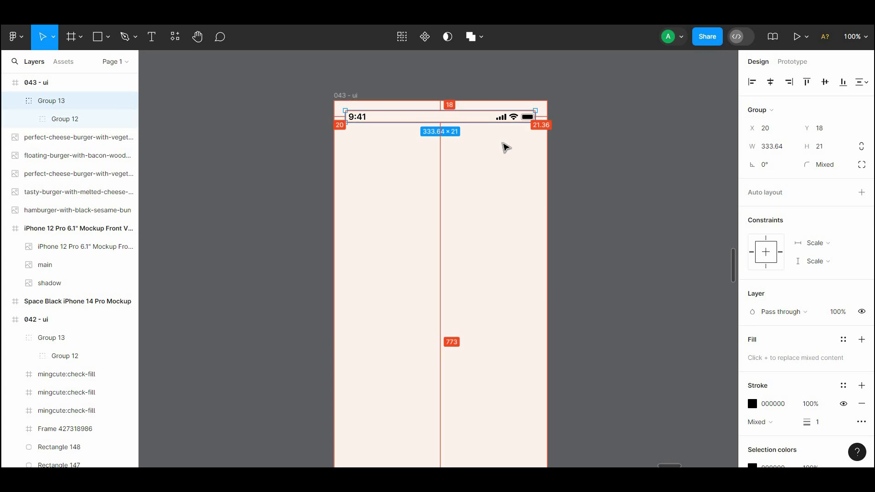
{"action": "left_click", "coordinate": [606, 164]}
{"action": "scroll", "coordinate": [602, 158], "scroll_direction": "down", "scroll_amount": 2}
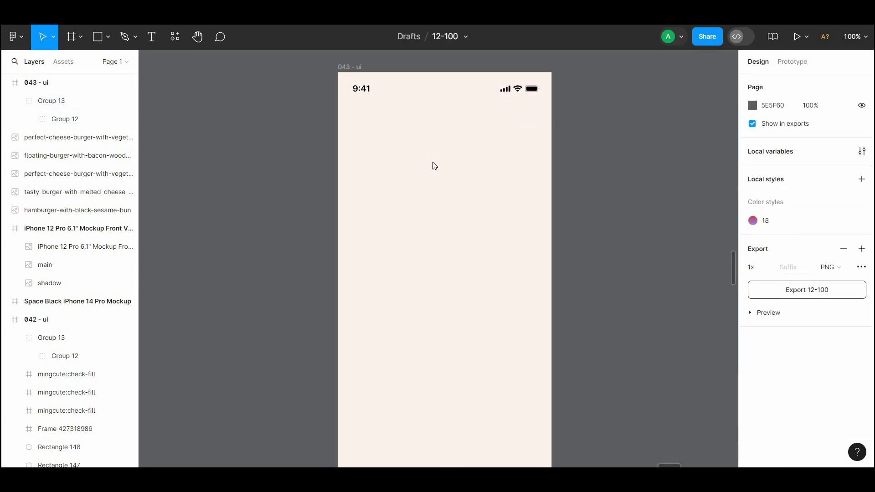
{"action": "right_click", "coordinate": [420, 173]}
{"action": "mouse_move", "coordinate": [458, 369]}
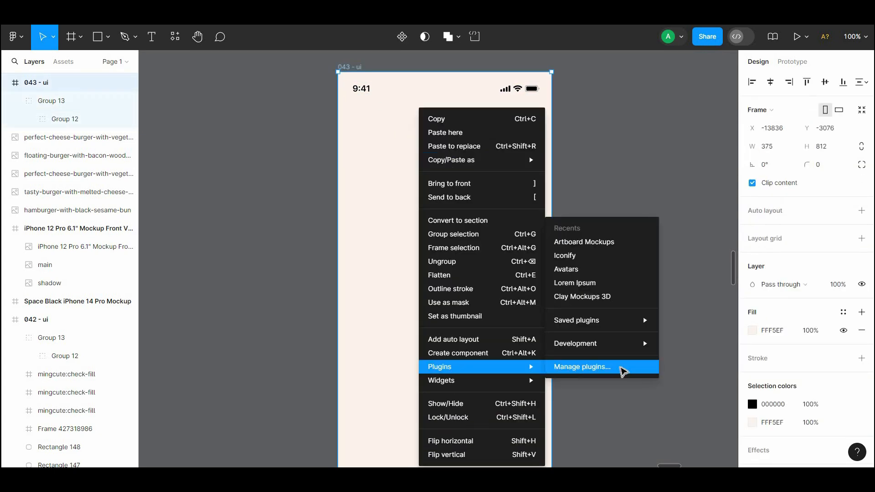
{"action": "left_click", "coordinate": [364, 215]}
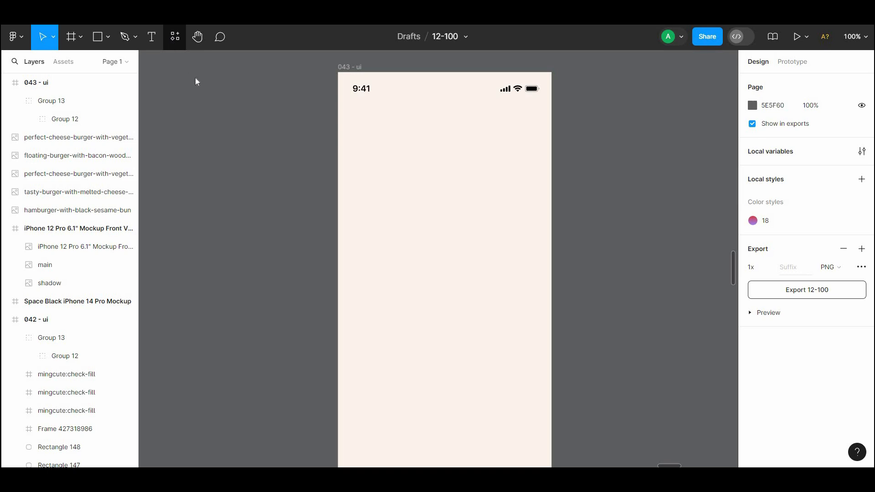
- Run the Iconify plugin and look up "search" icons
{"action": "key", "text": "shift+i"}
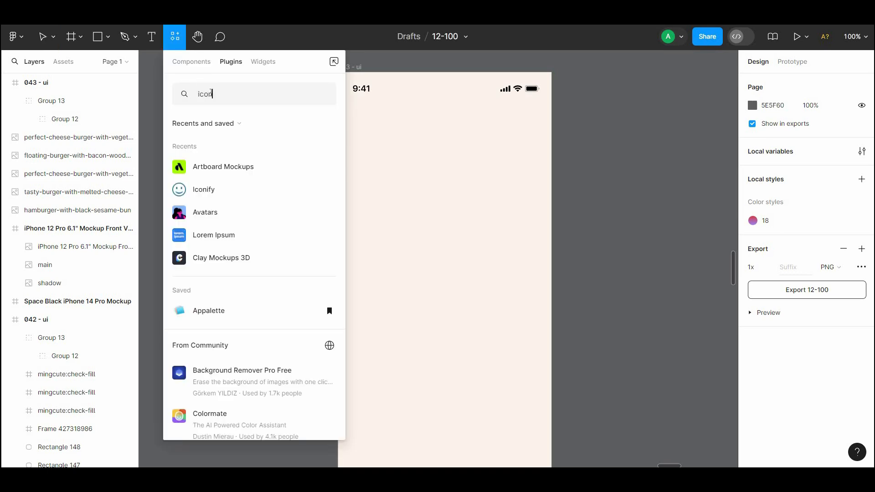
{"action": "left_click", "coordinate": [252, 145]}
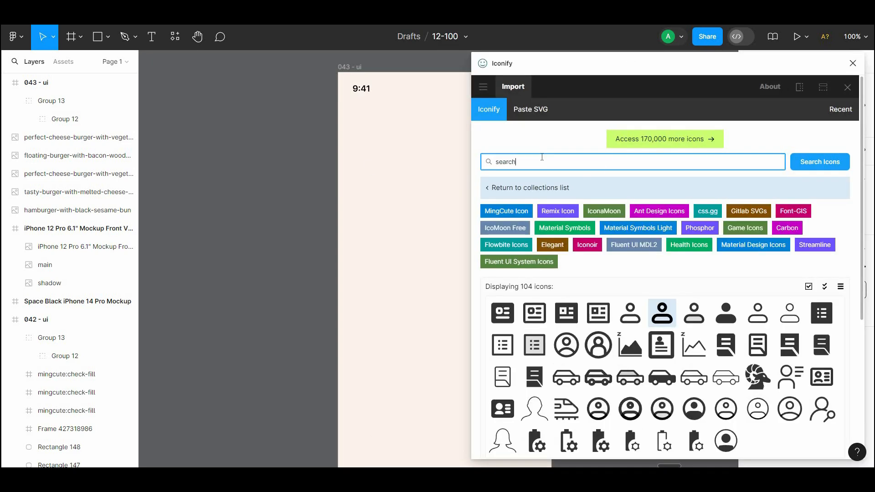
{"action": "key", "text": "Return"}
{"action": "left_click_drag", "start_coordinate": [862, 220], "coordinate": [872, 300]}
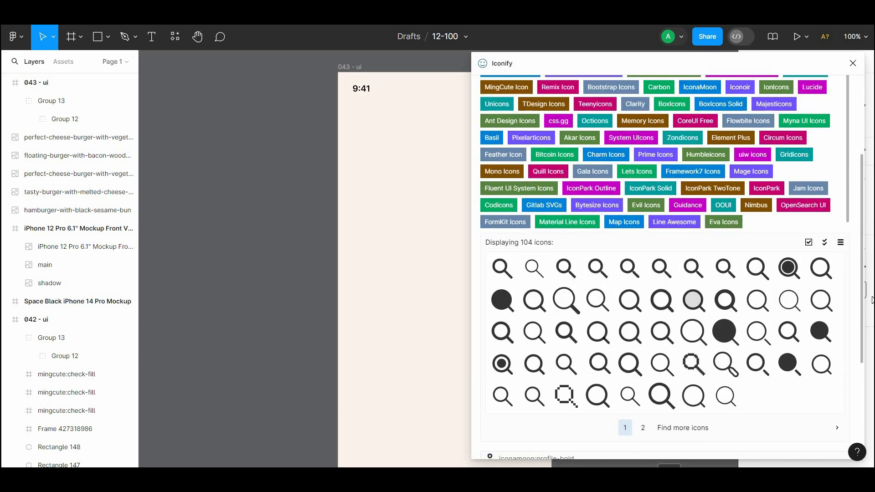
- Import the uil:search icon from the Unicons set in colour #111
{"action": "left_click", "coordinate": [630, 333]}
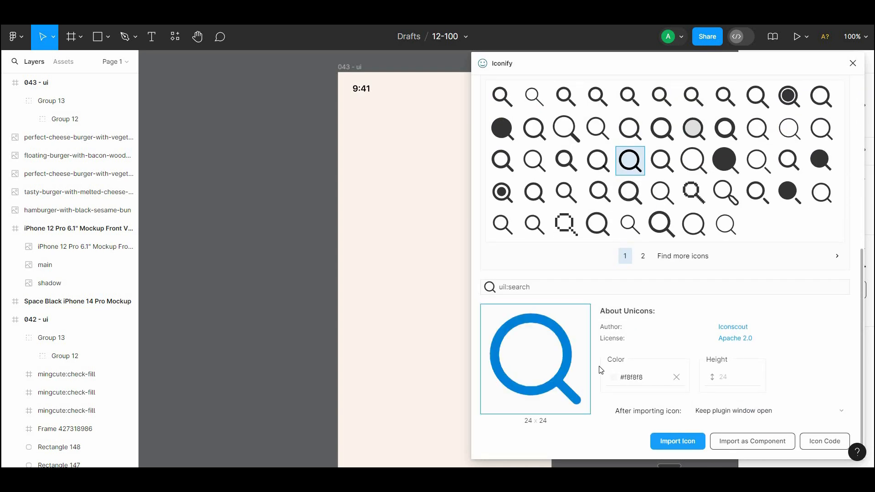
{"action": "left_click", "coordinate": [629, 378]}
{"action": "left_click", "coordinate": [640, 416]}
{"action": "left_click", "coordinate": [803, 423]}
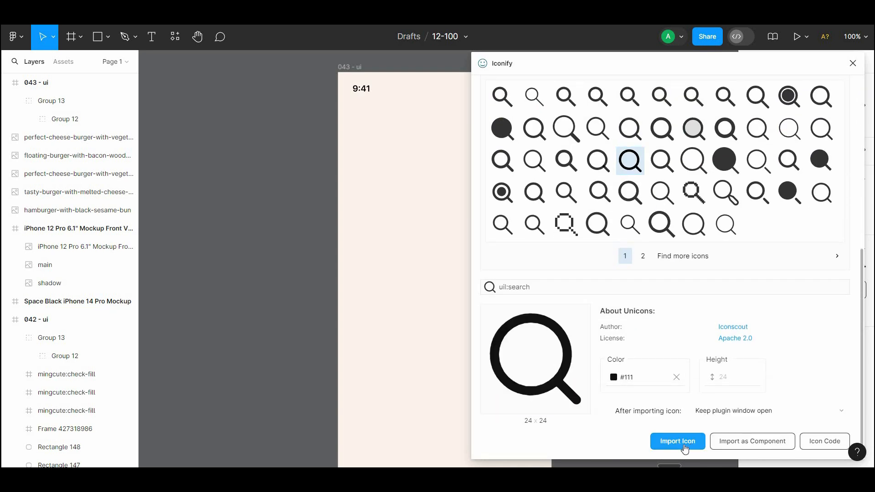
{"action": "left_click", "coordinate": [684, 449]}
- Look up "food" icons and import both pajamas:food and ion:fast-food in colour #111
{"action": "double_click", "coordinate": [583, 160]}
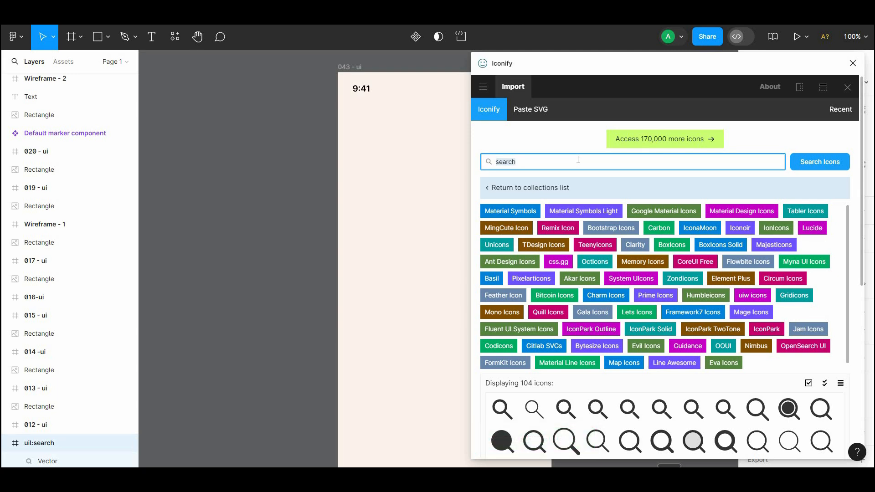
{"action": "type", "text": "food"}
{"action": "key", "text": "Return"}
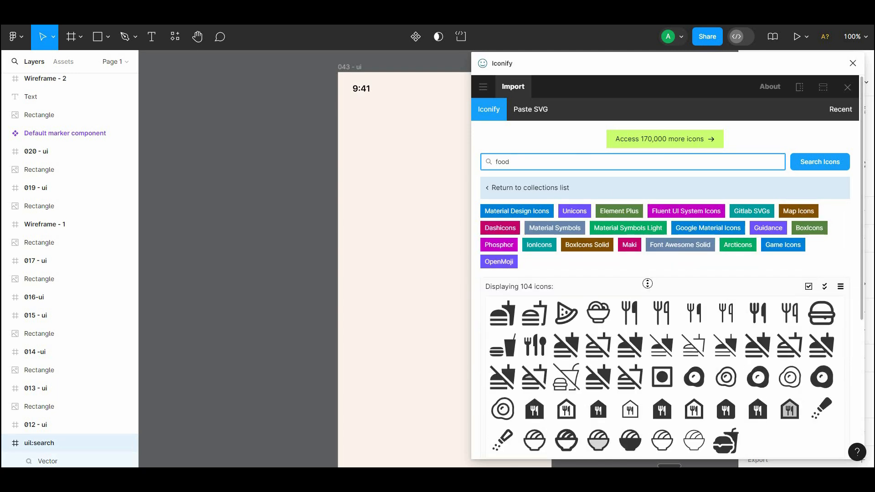
{"action": "scroll", "coordinate": [647, 284], "scroll_direction": "down", "scroll_amount": 3}
{"action": "left_click", "coordinate": [819, 229]}
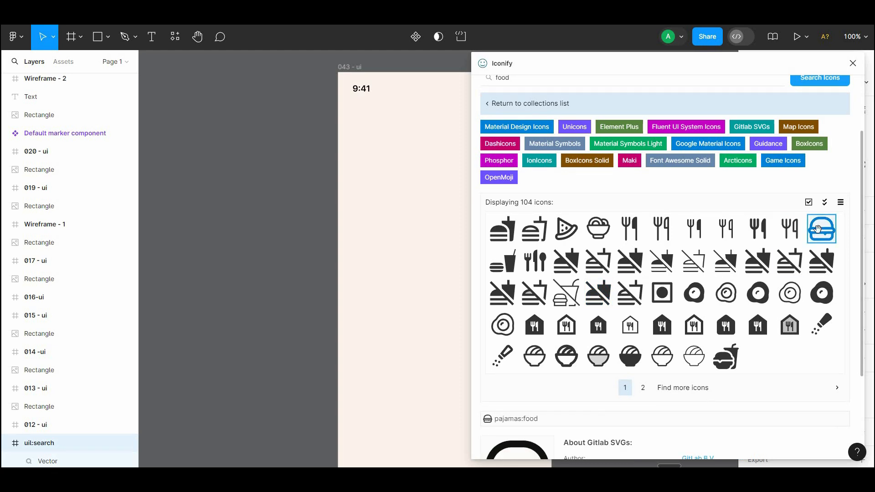
{"action": "scroll", "coordinate": [752, 336], "scroll_direction": "down", "scroll_amount": 3}
{"action": "left_click", "coordinate": [689, 441]}
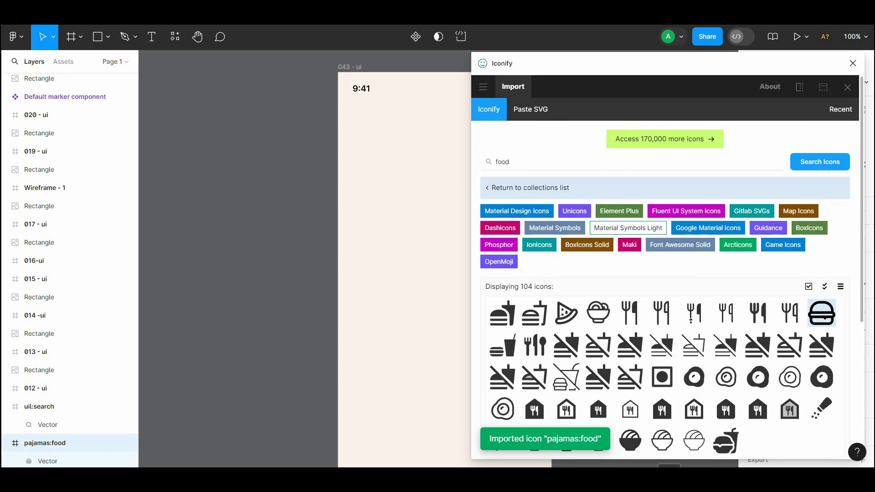
{"action": "left_click", "coordinate": [729, 230]}
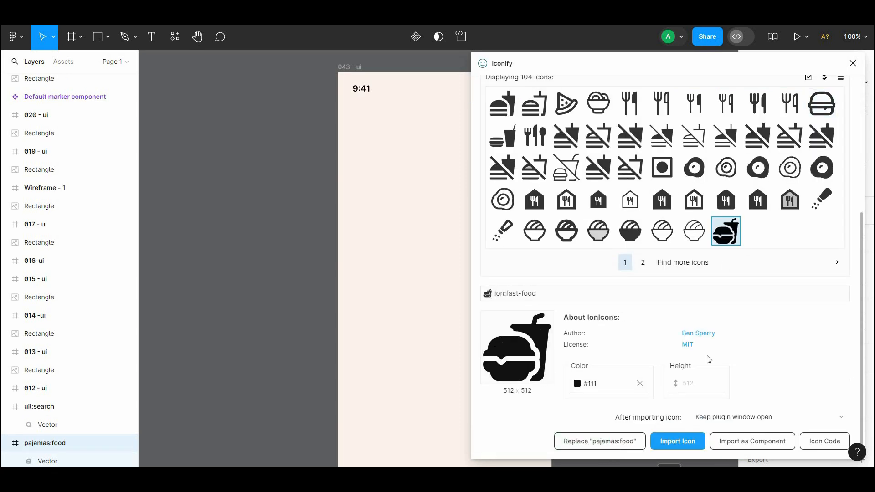
{"action": "left_click", "coordinate": [688, 441]}
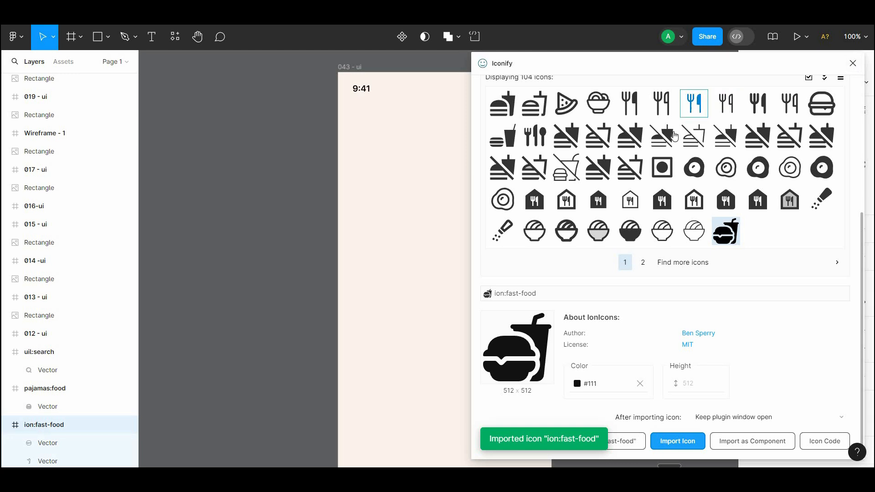
- Look up "star" icons and import mingcute:star-fill in colour #111
{"action": "scroll", "coordinate": [605, 169], "scroll_direction": "up", "scroll_amount": 5}
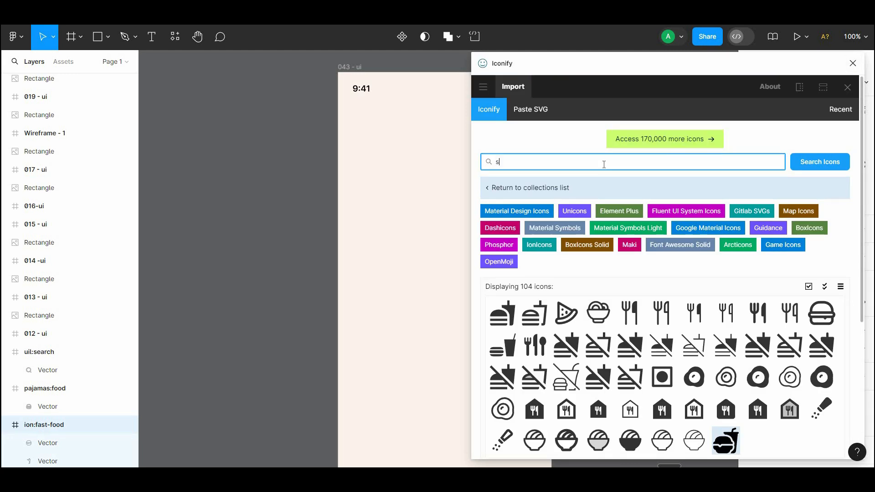
{"action": "key", "text": "Return"}
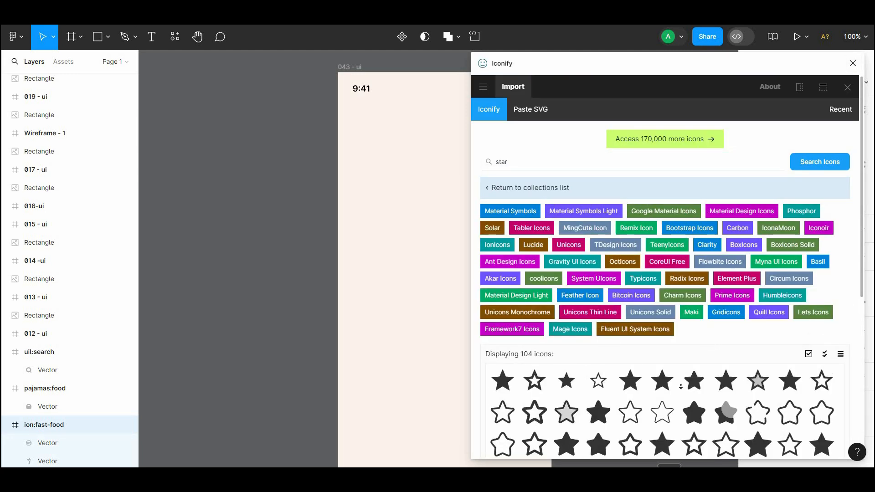
{"action": "scroll", "coordinate": [626, 329], "scroll_direction": "down", "scroll_amount": 3}
{"action": "left_click", "coordinate": [599, 286]}
{"action": "scroll", "coordinate": [701, 418], "scroll_direction": "down", "scroll_amount": 3}
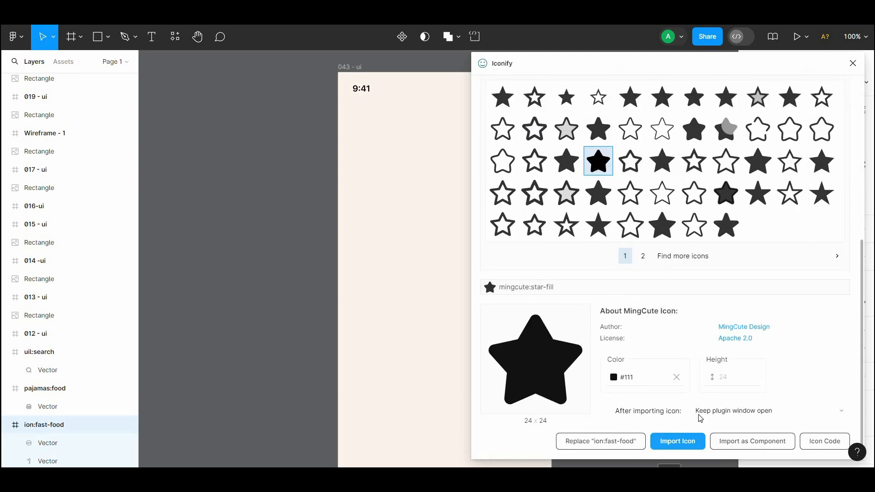
{"action": "left_click", "coordinate": [684, 444]}
- Look through the "USD" icons and close the Iconify plugin
{"action": "scroll", "coordinate": [569, 174], "scroll_direction": "up", "scroll_amount": 6}
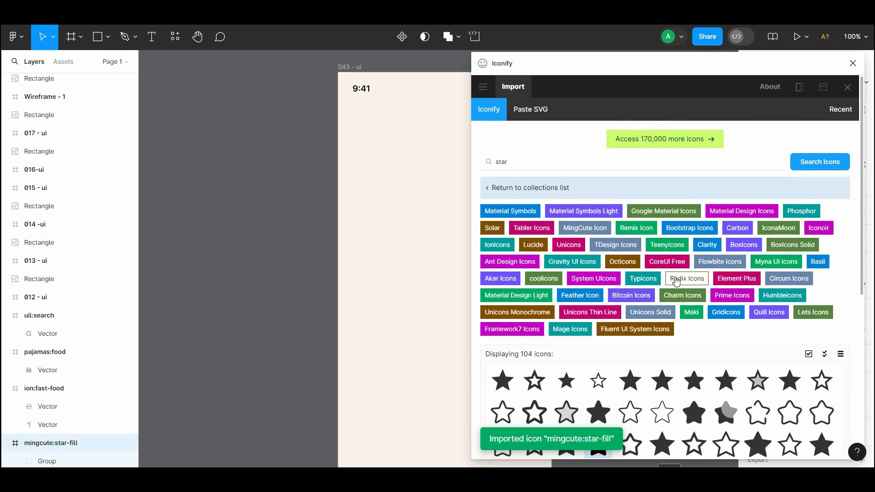
{"action": "left_click", "coordinate": [568, 166]}
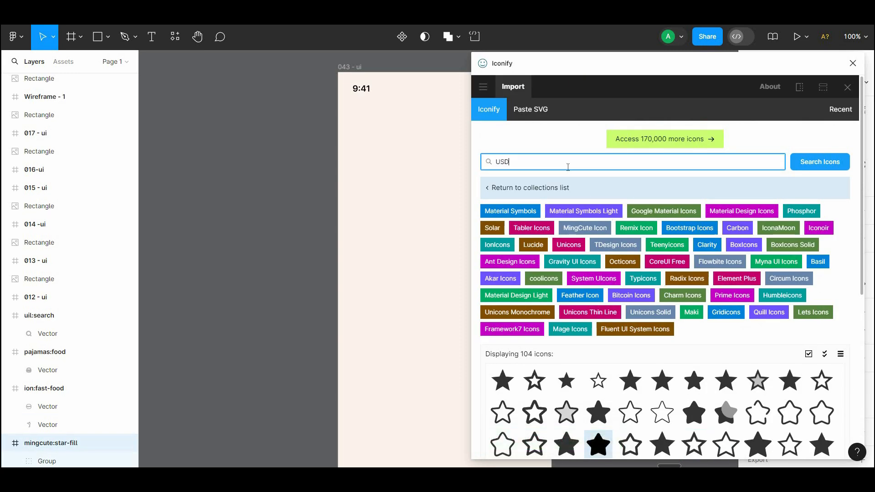
{"action": "key", "text": "Return"}
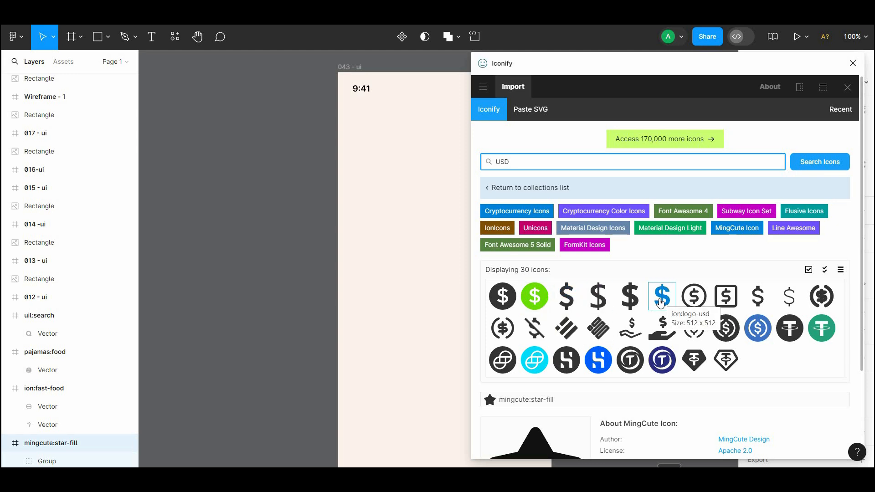
{"action": "left_click", "coordinate": [852, 65]}
- Resize the ion:fast-food icon proportionally to 48 × 48
{"action": "left_click_drag", "start_coordinate": [595, 113], "coordinate": [408, 111]}
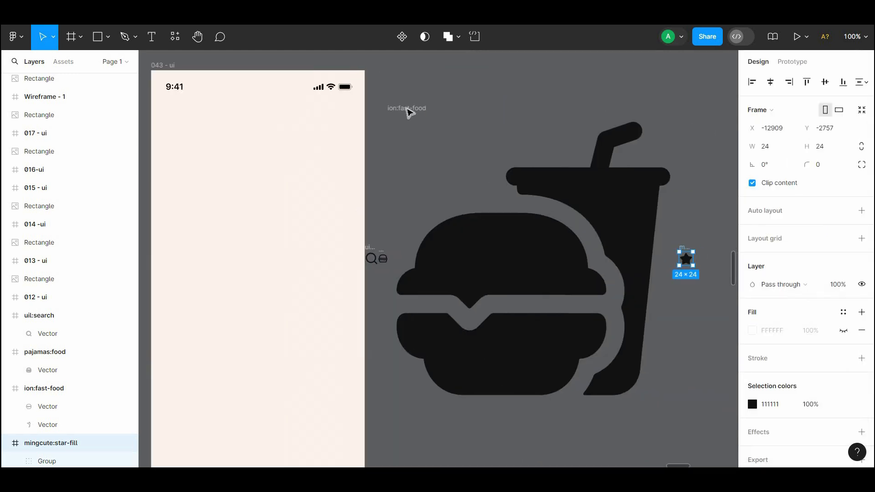
{"action": "left_click", "coordinate": [397, 109]}
{"action": "left_click", "coordinate": [396, 108]}
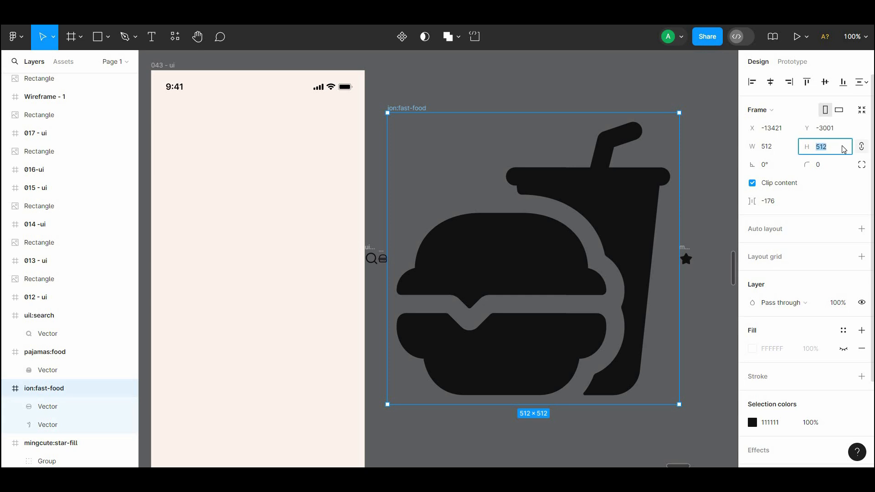
{"action": "type", "text": "48"}
{"action": "left_click", "coordinate": [407, 149]}
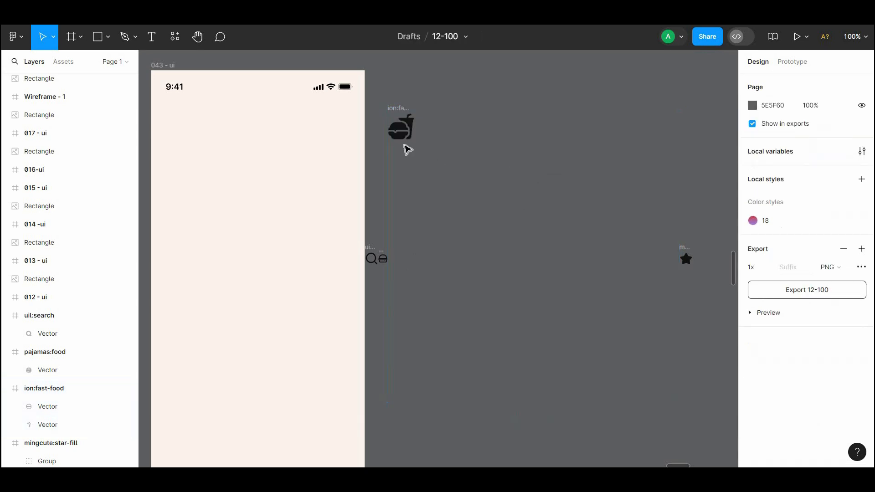
- Move the fast-food, search, burger and star icons into the 043 - ui frame
{"action": "left_click_drag", "start_coordinate": [393, 108], "coordinate": [260, 118]}
{"action": "left_click_drag", "start_coordinate": [332, 130], "coordinate": [423, 160]}
{"action": "left_click", "coordinate": [495, 269]}
{"action": "left_click_drag", "start_coordinate": [451, 307], "coordinate": [380, 252]}
{"action": "left_click", "coordinate": [480, 265]}
{"action": "left_click", "coordinate": [497, 276]}
{"action": "left_click_drag", "start_coordinate": [479, 255], "coordinate": [391, 238]}
{"action": "left_click", "coordinate": [538, 222]}
{"action": "left_click_drag", "start_coordinate": [529, 178], "coordinate": [386, 194]}
{"action": "left_click_drag", "start_coordinate": [667, 250], "coordinate": [292, 296]}
{"action": "left_click_drag", "start_coordinate": [335, 176], "coordinate": [483, 239]}
{"action": "left_click", "coordinate": [484, 240]}
{"action": "right_click", "coordinate": [334, 183]}
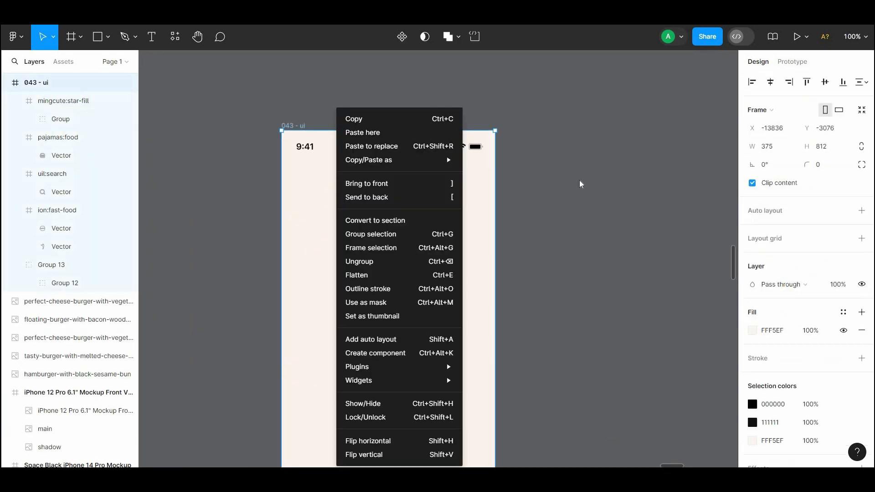
{"action": "left_click", "coordinate": [633, 217]}
- Add the text "Menu" below the fast-food icon in the 043 - ui frame
{"action": "key", "text": "t"}
{"action": "left_click", "coordinate": [382, 246]}
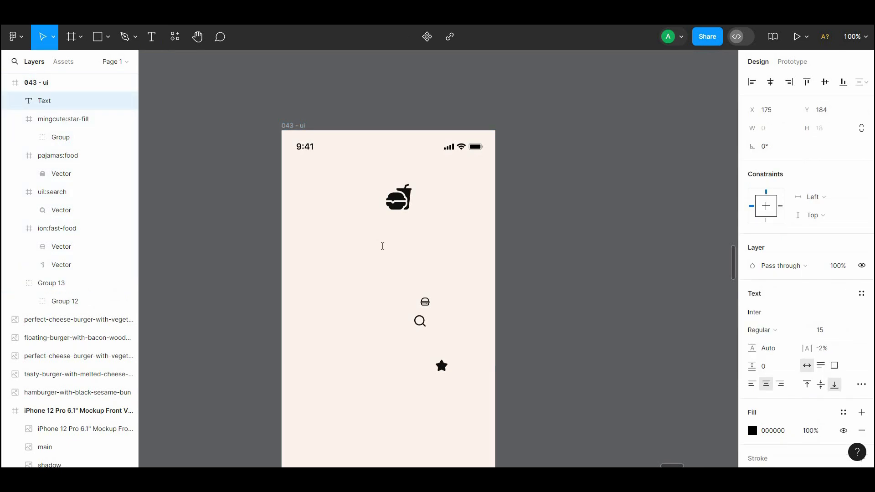
{"action": "key", "text": "ctrl+equal"}
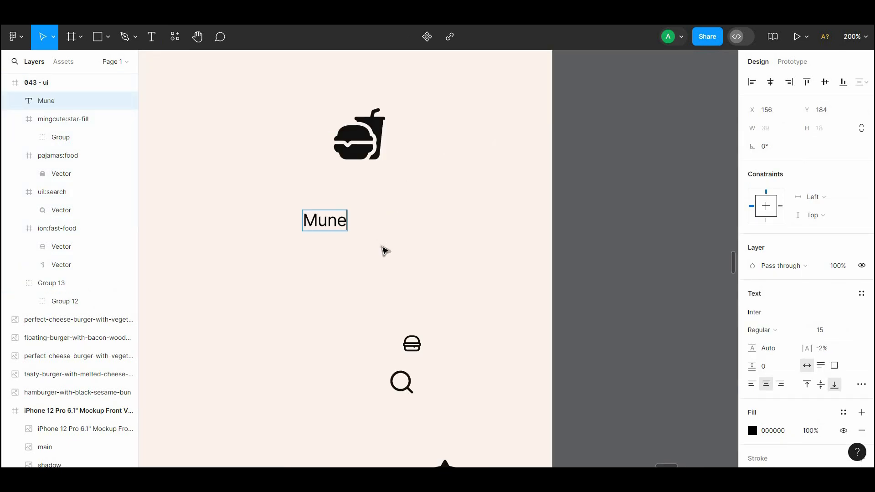
{"action": "type", "text": "Men"}
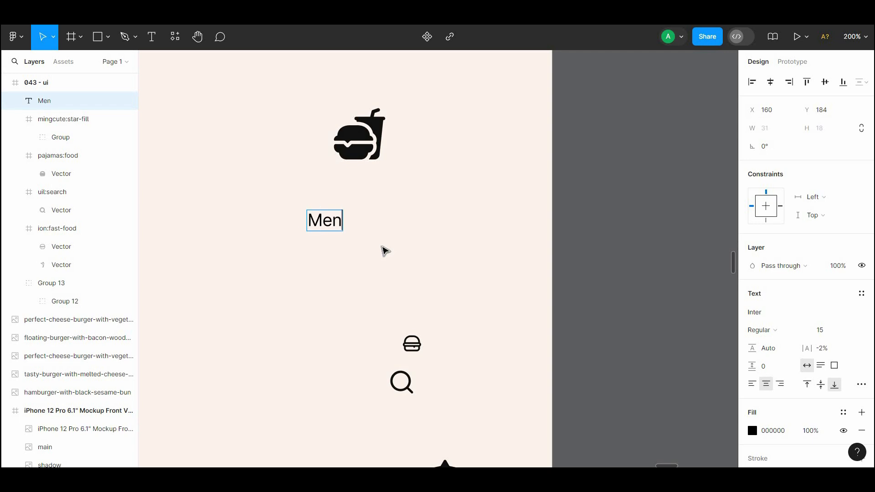
{"action": "type", "text": "u"}
{"action": "key", "text": "Escape"}
- Make the "Menu" text bold and change its font to Lakki Reddy
{"action": "scroll", "coordinate": [385, 244], "scroll_direction": "left", "scroll_amount": 2}
{"action": "left_click", "coordinate": [791, 332]}
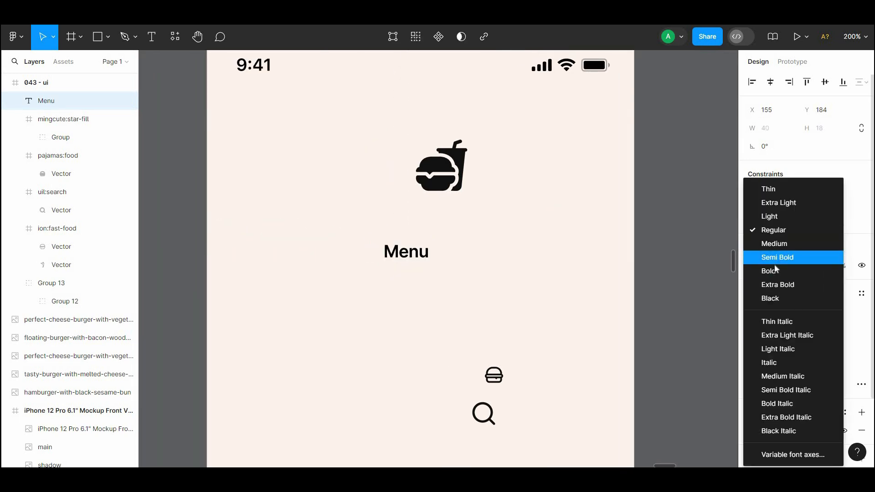
{"action": "left_click", "coordinate": [776, 270]}
{"action": "left_click", "coordinate": [778, 312]}
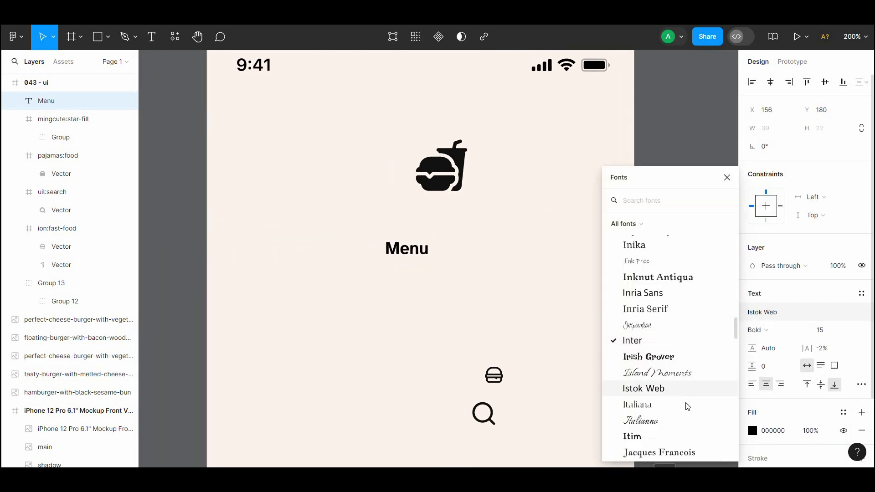
{"action": "left_click_drag", "start_coordinate": [736, 329], "coordinate": [736, 341]}
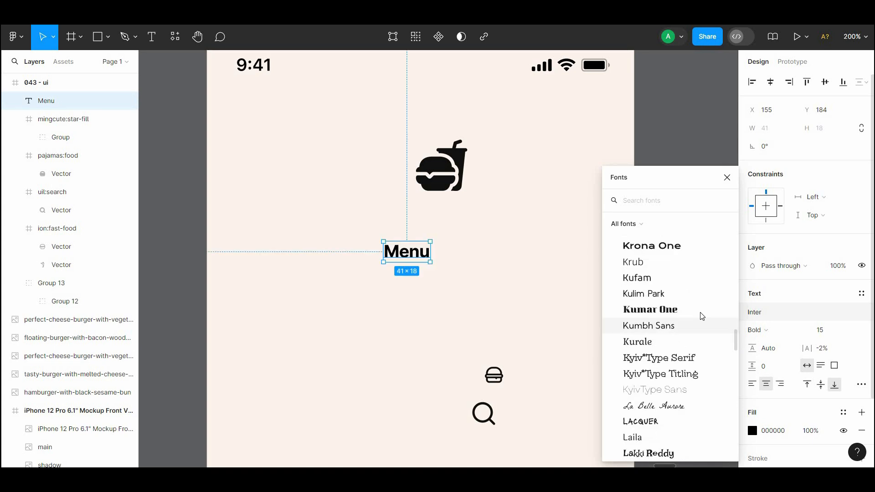
{"action": "left_click", "coordinate": [684, 449]}
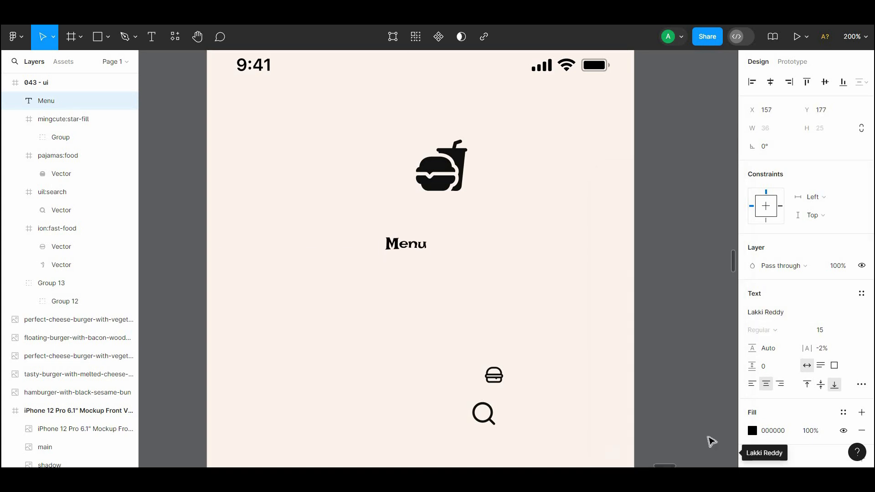
- Recolour the "Menu" text to a fully saturated orange, starting from the yellow FFCC47 document colour
{"action": "left_click", "coordinate": [752, 430]}
{"action": "left_click", "coordinate": [725, 436]}
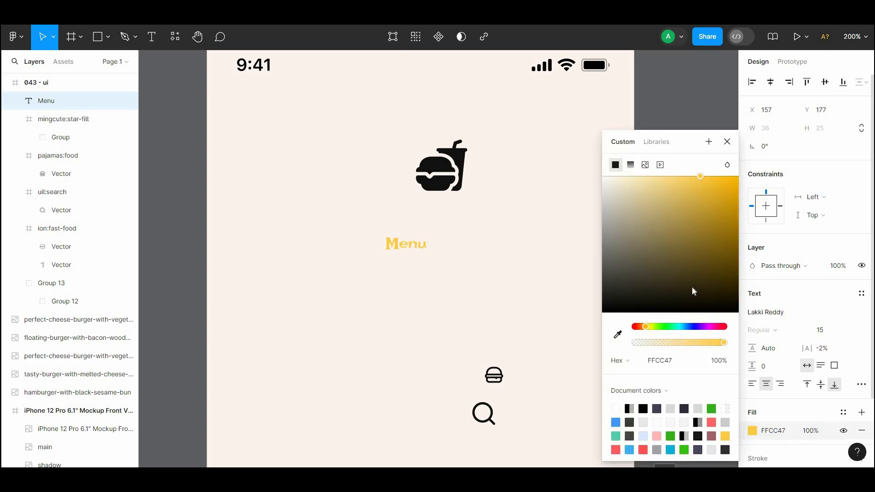
{"action": "left_click_drag", "start_coordinate": [645, 327], "coordinate": [642, 327]}
{"action": "left_click_drag", "start_coordinate": [725, 179], "coordinate": [739, 175]}
{"action": "left_click", "coordinate": [669, 122]}
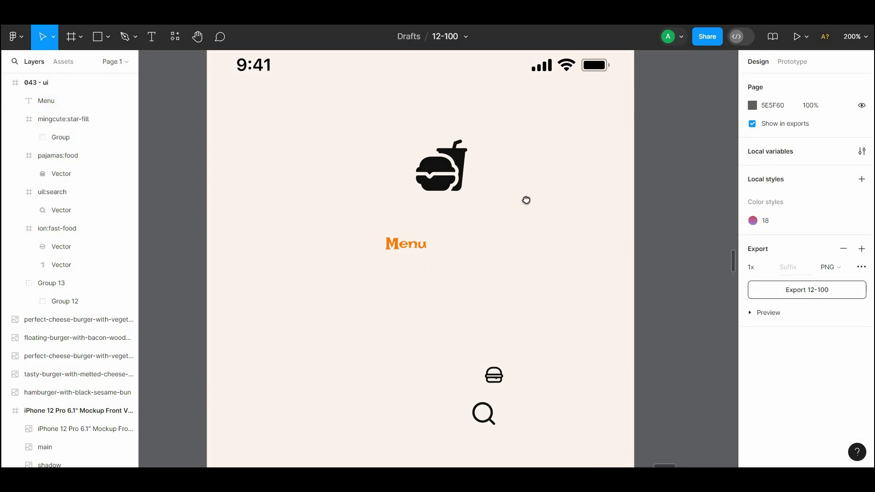
- Recolour the fast-food icon with the orange sampled from the "Menu" text
{"action": "left_click_drag", "start_coordinate": [525, 199], "coordinate": [531, 229]}
{"action": "left_click", "coordinate": [446, 204]}
{"action": "key", "text": "i"}
{"action": "left_click", "coordinate": [753, 422]}
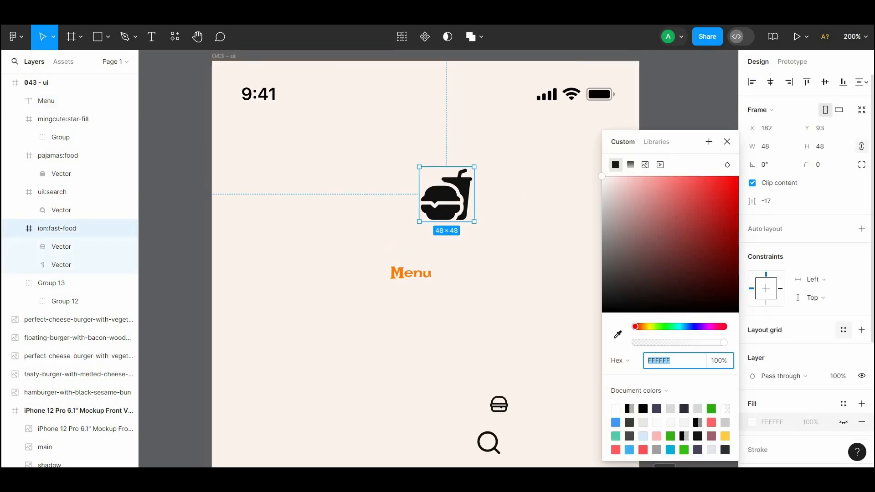
{"action": "scroll", "coordinate": [772, 355], "scroll_direction": "down", "scroll_amount": 2}
{"action": "left_click", "coordinate": [753, 388]}
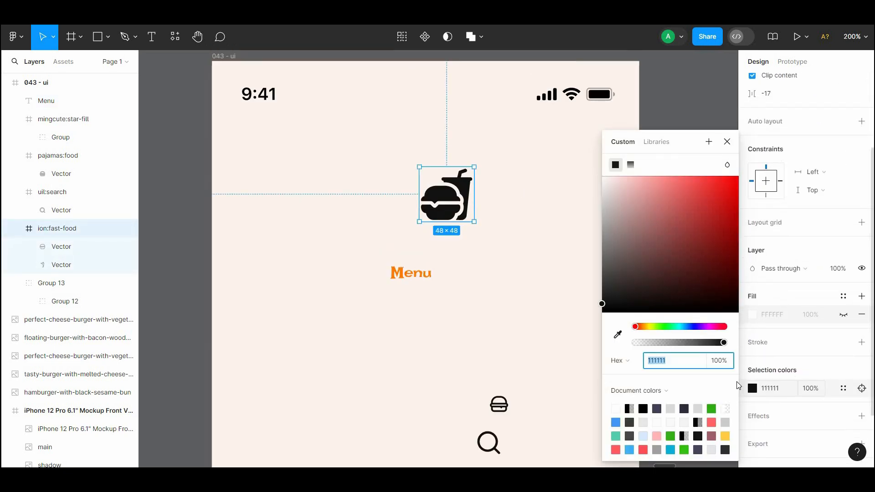
{"action": "left_click", "coordinate": [401, 273]}
{"action": "left_click", "coordinate": [461, 300]}
- Move the fast-food icon to X 31, Y 52, just below the status bar clock, and resize it to 36 × 36
{"action": "left_click_drag", "start_coordinate": [461, 299], "coordinate": [462, 316]}
{"action": "key", "text": "ctrl+minus"}
{"action": "left_click_drag", "start_coordinate": [456, 239], "coordinate": [358, 208]}
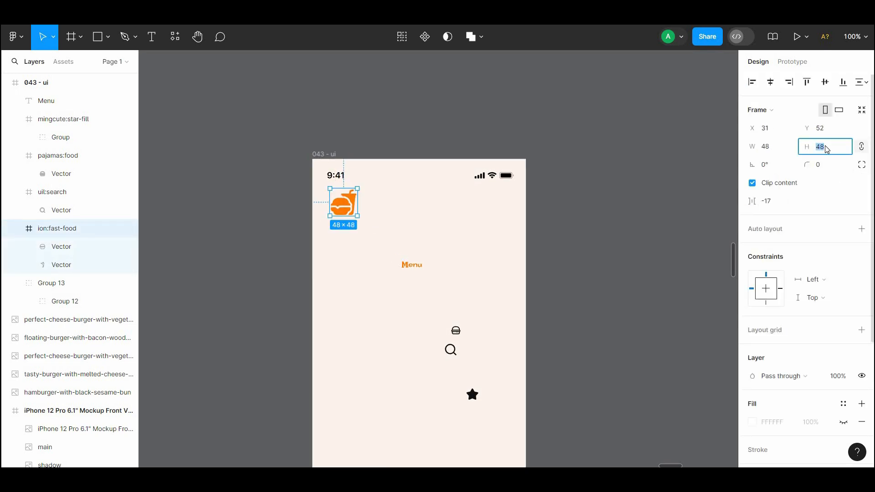
{"action": "type", "text": "36"}
{"action": "left_click", "coordinate": [488, 226]}
{"action": "left_click", "coordinate": [341, 202]}
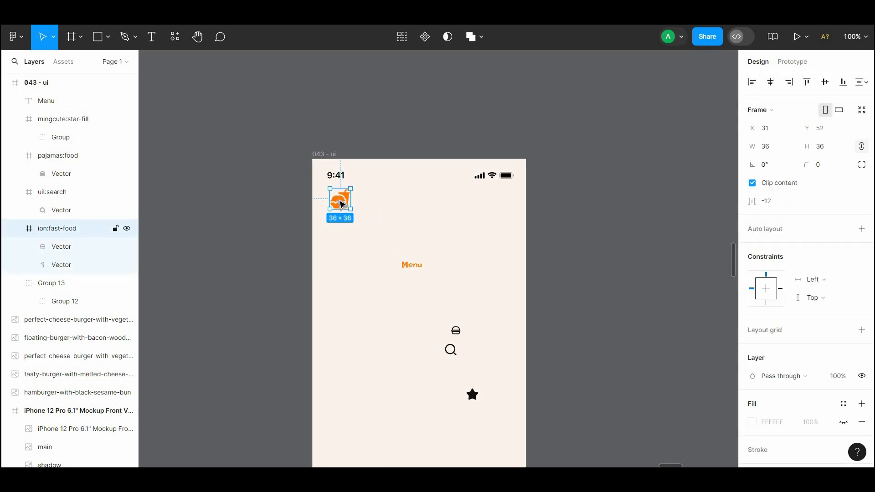
- Set the "Menu" text size to 36 and place it directly right of the fast-food icon at X 71, Y 52
{"action": "type", "text": "3"}
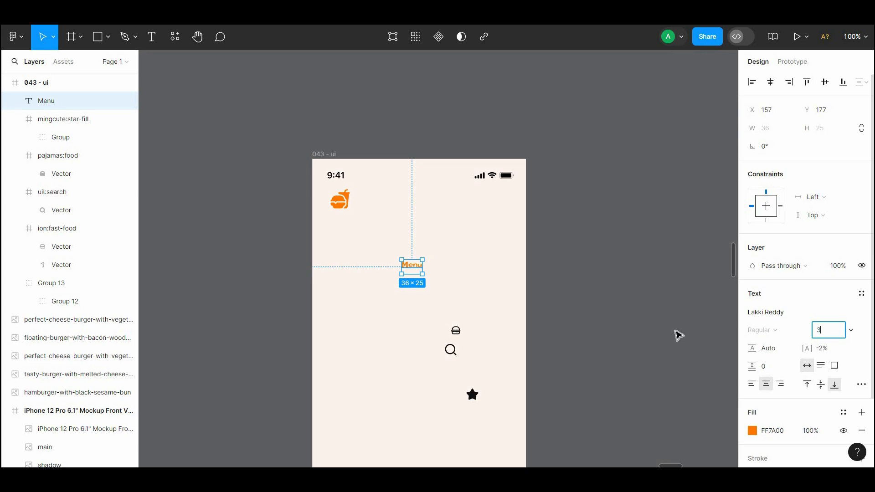
{"action": "type", "text": "6"}
{"action": "left_click", "coordinate": [678, 335]}
{"action": "left_click_drag", "start_coordinate": [421, 256], "coordinate": [388, 204]}
{"action": "key", "text": "alt"}
{"action": "key", "text": "Left"}
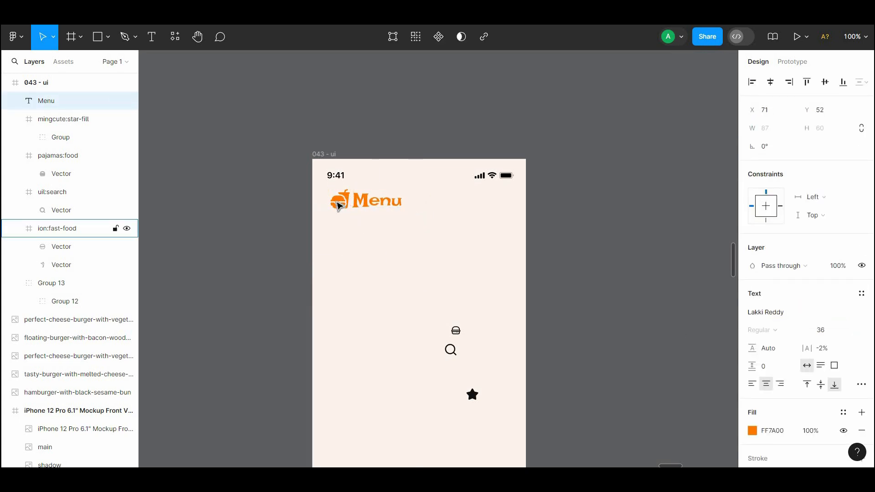
- Combine the fast-food icon and the "Menu" text in an auto layout frame
{"action": "left_click", "coordinate": [339, 204], "text": "shift"}
{"action": "left_click", "coordinate": [425, 231]}
{"action": "scroll", "coordinate": [396, 200], "scroll_direction": "down", "scroll_amount": 1}
{"action": "left_click", "coordinate": [358, 164]}
{"action": "left_click", "coordinate": [334, 161], "text": "shift"}
{"action": "right_click", "coordinate": [345, 166]}
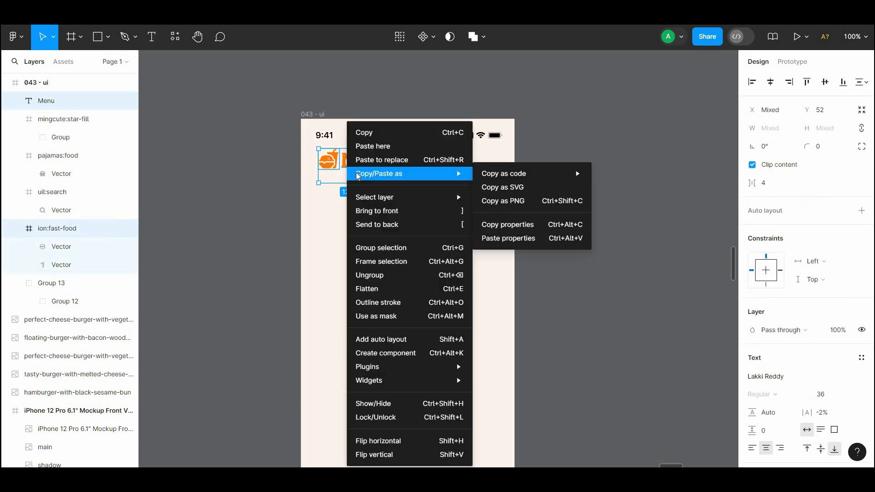
{"action": "left_click", "coordinate": [403, 340]}
{"action": "scroll", "coordinate": [399, 230], "scroll_direction": "down", "scroll_amount": 1}
{"action": "left_click", "coordinate": [401, 234]}
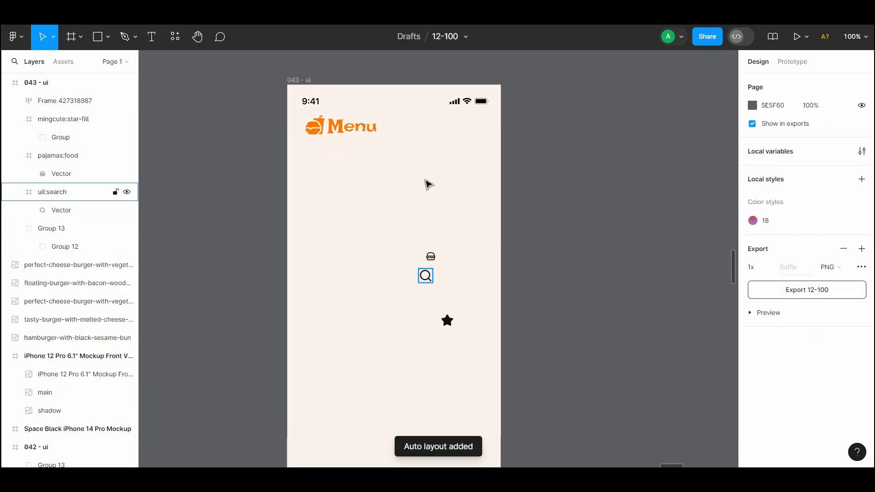
- Move the search icon up beside the "Menu" heading, to X 236, Y 82
{"action": "left_click_drag", "start_coordinate": [426, 275], "coordinate": [428, 138]}
{"action": "left_click_drag", "start_coordinate": [453, 170], "coordinate": [456, 206]}
{"action": "key", "text": "ctrl+plus"}
{"action": "scroll", "coordinate": [453, 310], "scroll_direction": "up", "scroll_amount": 3}
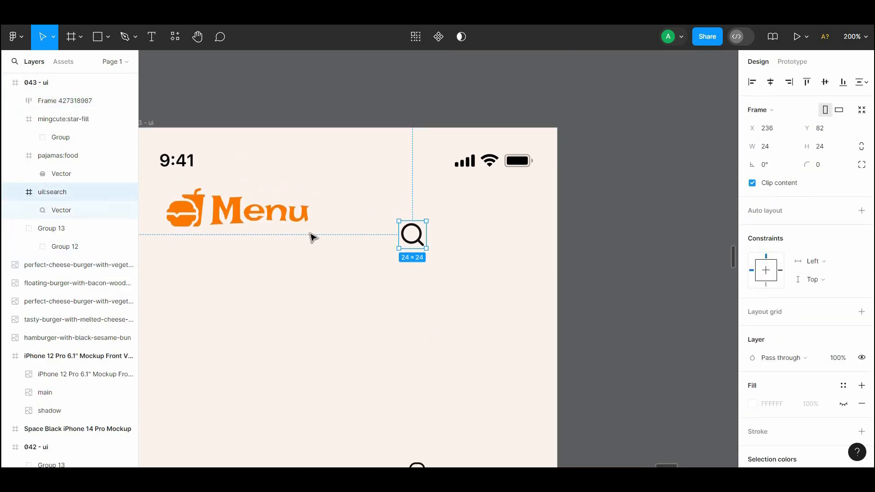
{"action": "left_click", "coordinate": [322, 273]}
{"action": "left_click_drag", "start_coordinate": [326, 269], "coordinate": [400, 220]}
- Recolour the search icon with the orange FF7A00 sampled from the "Menu" text
{"action": "left_click", "coordinate": [482, 192]}
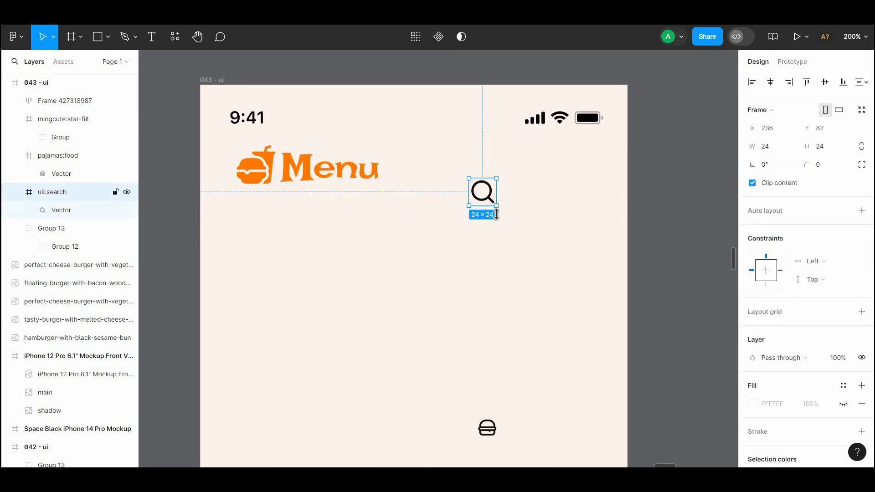
{"action": "scroll", "coordinate": [868, 304], "scroll_direction": "down", "scroll_amount": 5}
{"action": "left_click", "coordinate": [753, 310]}
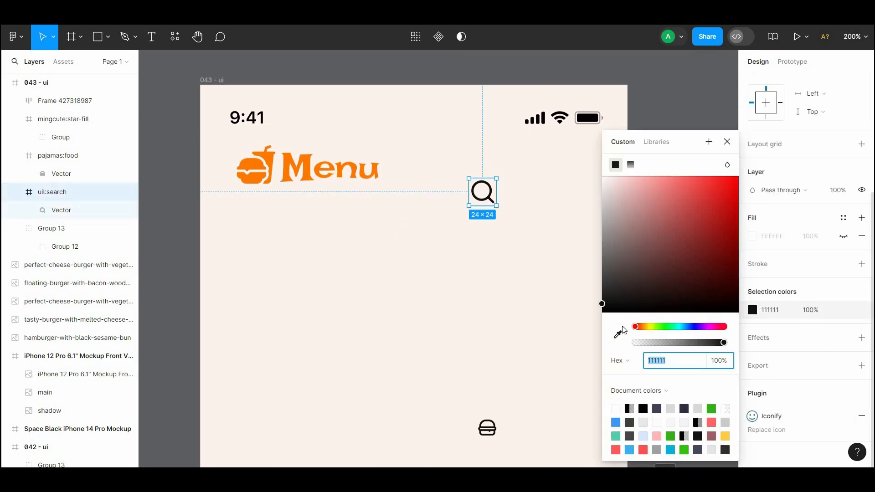
{"action": "left_click", "coordinate": [618, 335]}
{"action": "left_click", "coordinate": [371, 170]}
{"action": "left_click", "coordinate": [491, 209]}
- Try adding auto layout to the search icon and widening it to 95
{"action": "left_click", "coordinate": [481, 189]}
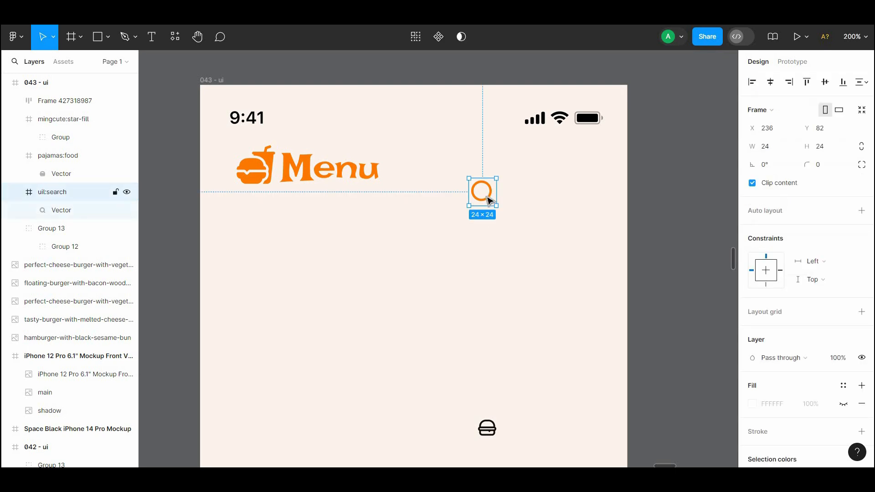
{"action": "right_click", "coordinate": [482, 192]}
{"action": "left_click", "coordinate": [524, 339]}
{"action": "left_click_drag", "start_coordinate": [500, 196], "coordinate": [580, 200]}
{"action": "scroll", "coordinate": [857, 256], "scroll_direction": "down", "scroll_amount": 3}
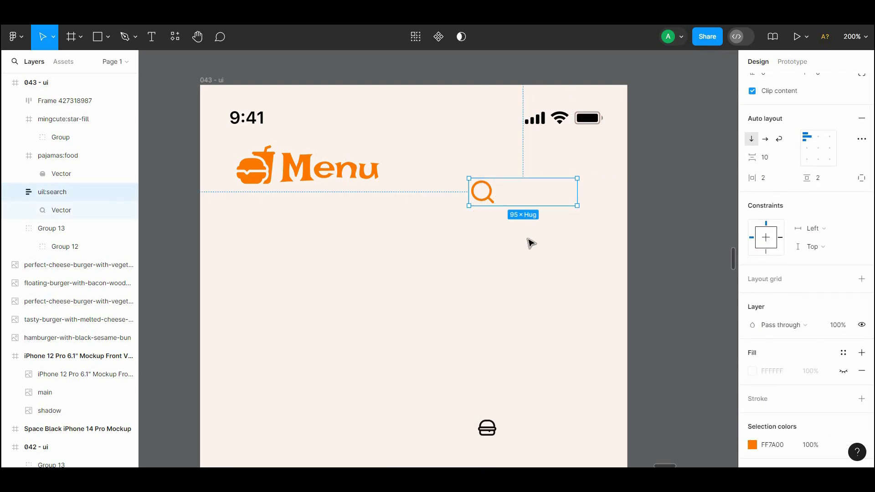
{"action": "key", "text": "ctrl+z"}
{"action": "key", "text": "ctrl+z"}
- Move the search icon down to Y 119 and add the text "seacrh" to its left, below the "Menu" heading
{"action": "left_click_drag", "start_coordinate": [489, 200], "coordinate": [489, 242]}
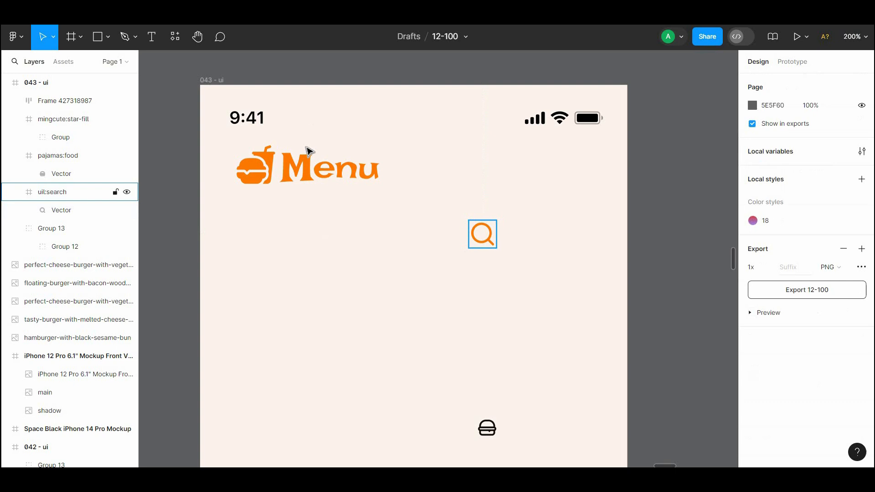
{"action": "double_click", "coordinate": [351, 183]}
{"action": "left_click", "coordinate": [163, 51]}
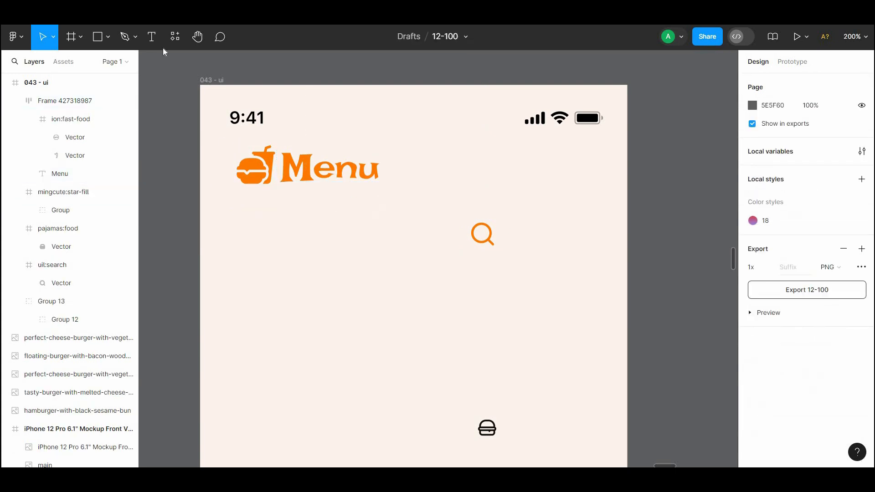
{"action": "left_click", "coordinate": [391, 240]}
{"action": "type", "text": "se"}
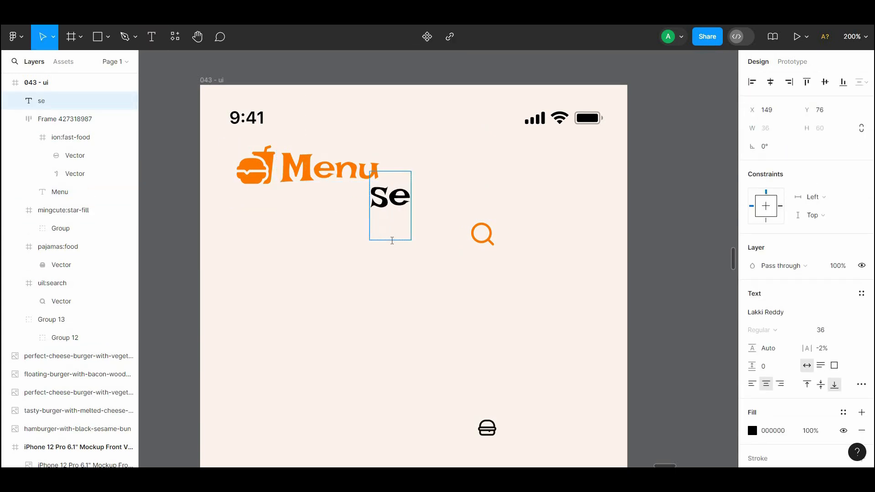
{"action": "type", "text": "crh"}
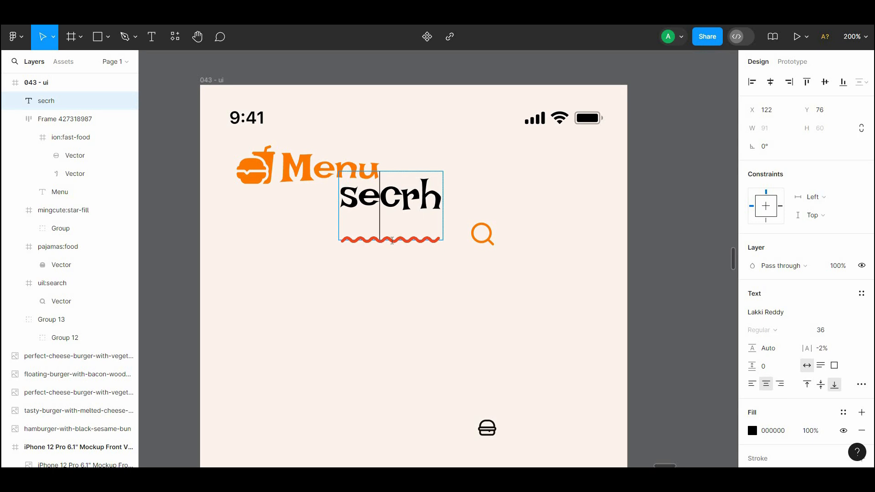
{"action": "type", "text": "a"}
{"action": "key", "text": "Escape"}
- Set the "seacrh" text size to 15 and change its font to Roboto
{"action": "left_click", "coordinate": [851, 330]}
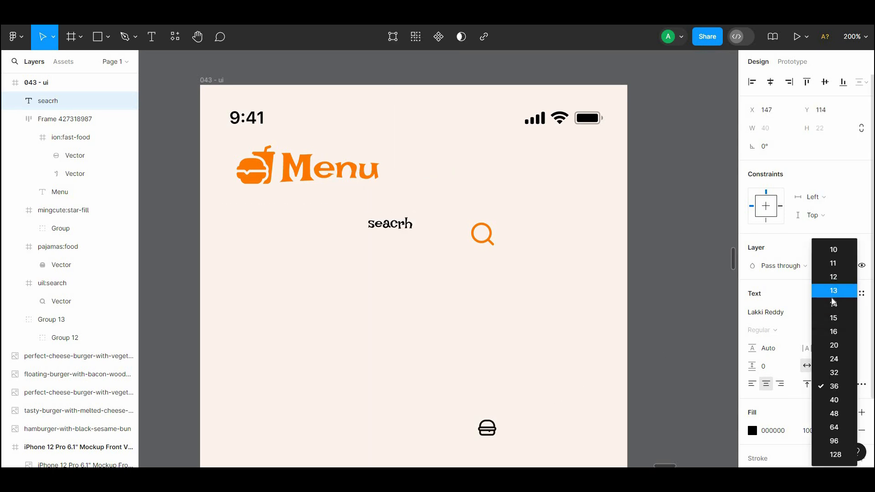
{"action": "left_click", "coordinate": [833, 318]}
{"action": "left_click", "coordinate": [787, 313]}
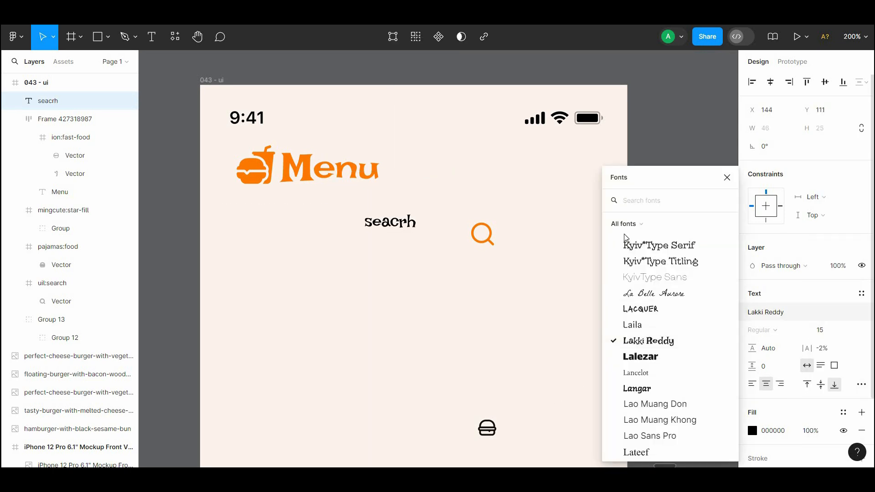
{"action": "type", "text": "cairo"}
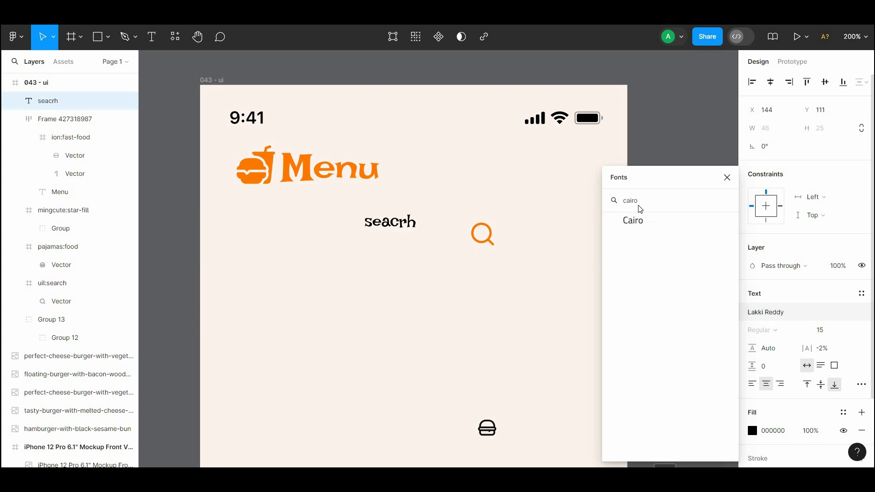
{"action": "double_click", "coordinate": [639, 200]}
{"action": "type", "text": "ro"}
{"action": "left_click", "coordinate": [646, 239]}
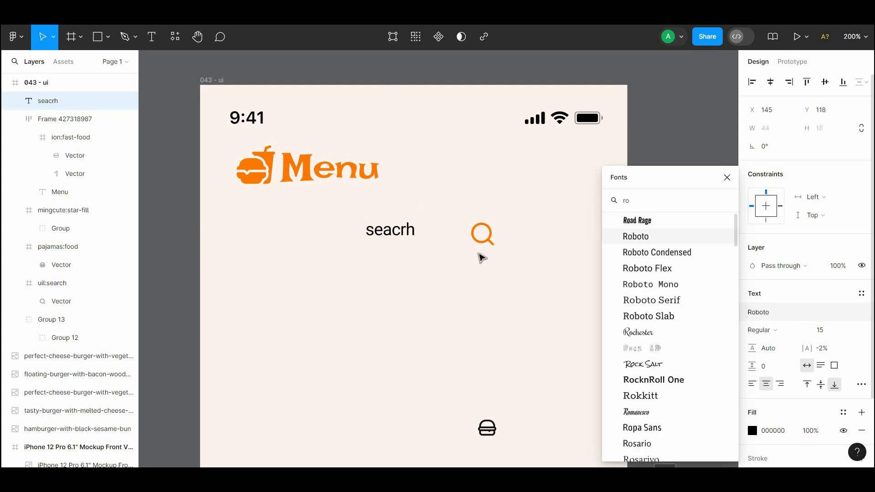
- Move the "seacrh" text to the right of the search icon and set its font weight to Medium
{"action": "left_click", "coordinate": [382, 227]}
{"action": "left_click_drag", "start_coordinate": [516, 236], "coordinate": [534, 234]}
{"action": "left_click", "coordinate": [762, 330]}
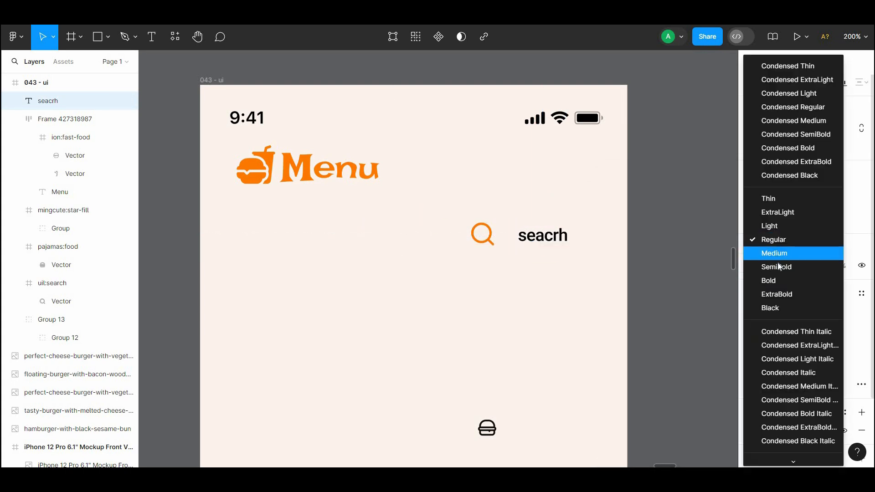
{"action": "left_click", "coordinate": [778, 255]}
- Recolour the "seacrh" text with the orange FF7A00 sampled from "Menu" and place it closer to the search icon
{"action": "left_click", "coordinate": [752, 431]}
{"action": "left_click", "coordinate": [618, 334]}
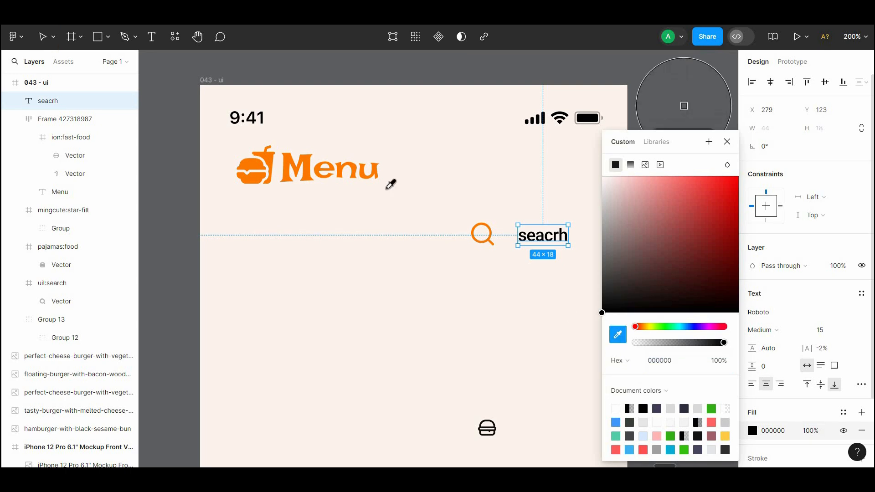
{"action": "left_click", "coordinate": [289, 164]}
{"action": "key", "text": "Escape"}
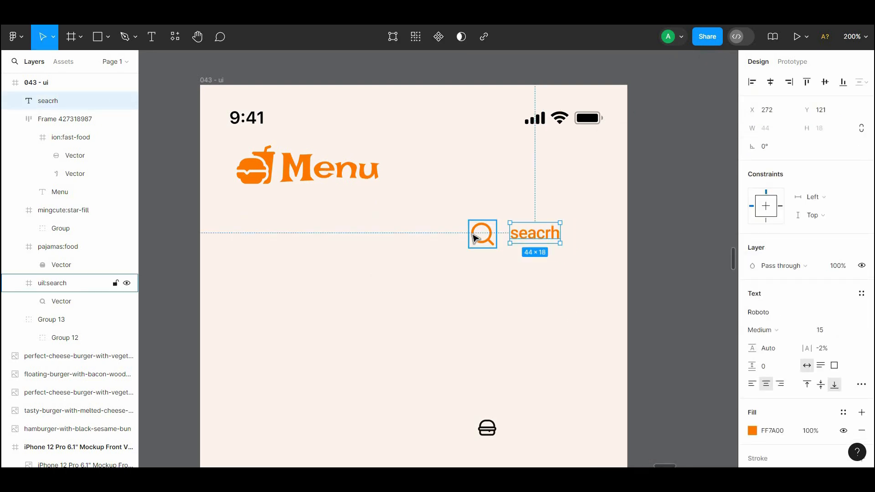
{"action": "key", "text": "Escape"}
- Set the "seacrh" text size to 16
{"action": "left_click", "coordinate": [535, 236]}
{"action": "left_click", "coordinate": [840, 332]}
{"action": "left_click", "coordinate": [836, 332]}
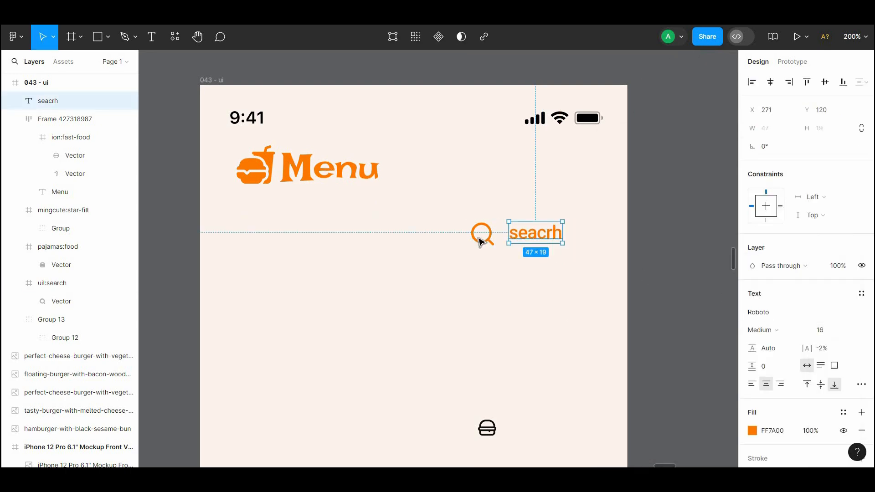
- Resize the search icon to 16 high and move it right up to the "seacrh" text
{"action": "left_click", "coordinate": [480, 235]}
{"action": "type", "text": "1"}
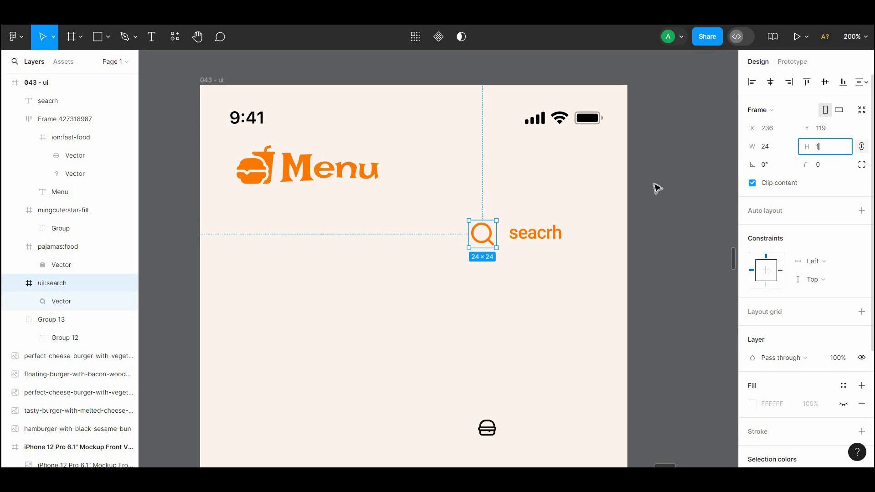
{"action": "type", "text": "6"}
{"action": "left_click", "coordinate": [655, 185]}
{"action": "left_click_drag", "start_coordinate": [482, 231], "coordinate": [502, 235]}
- Change the font weight of the "seacrh" text to Regular
{"action": "left_click", "coordinate": [528, 236]}
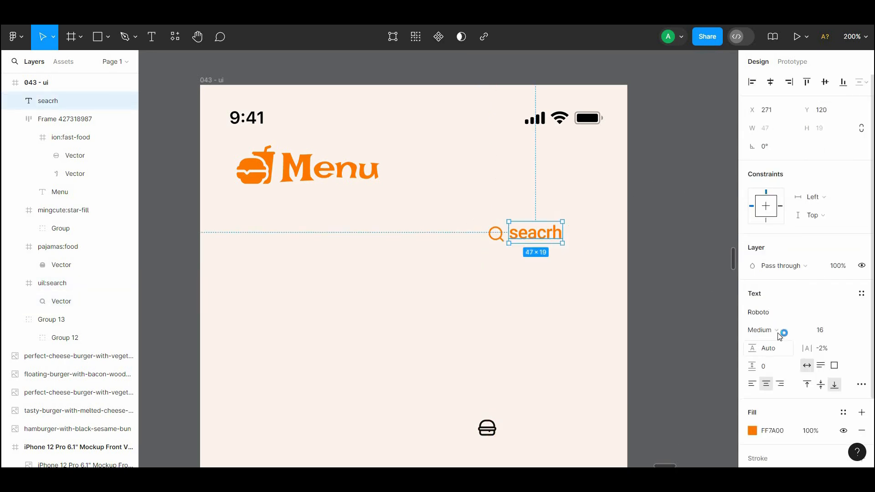
{"action": "left_click", "coordinate": [779, 333]}
{"action": "left_click", "coordinate": [769, 239]}
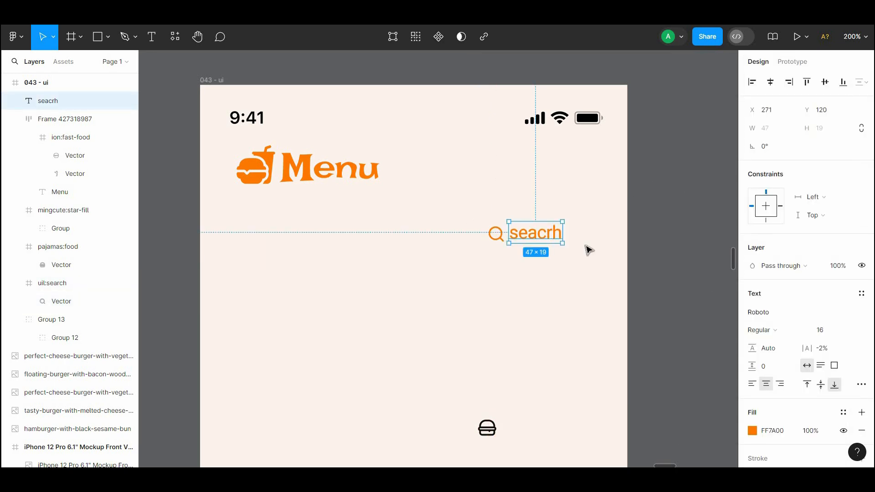
- Try a 25% fill opacity and the dark fill 0C0C0C on the "seacrh" text
{"action": "left_click", "coordinate": [753, 430]}
{"action": "left_click_drag", "start_coordinate": [660, 344], "coordinate": [665, 343]}
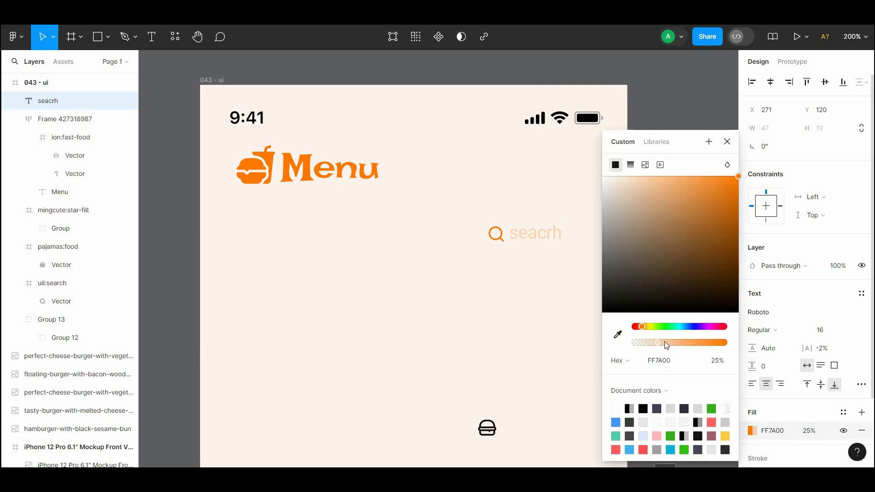
{"action": "key", "text": "ctrl+z"}
{"action": "key", "text": "ctrl+z"}
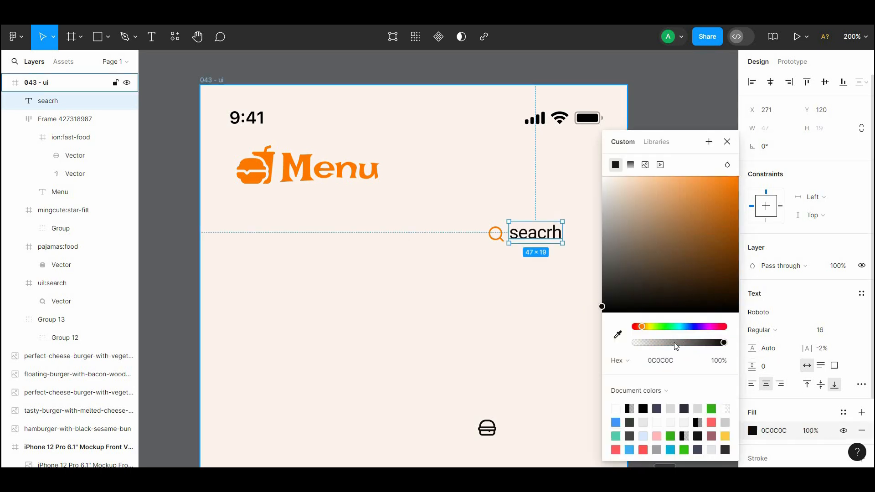
{"action": "left_click", "coordinate": [529, 288]}
{"action": "key", "text": "ctrl+z"}
{"action": "key", "text": "ctrl+z"}
{"action": "key", "text": "ctrl+z"}
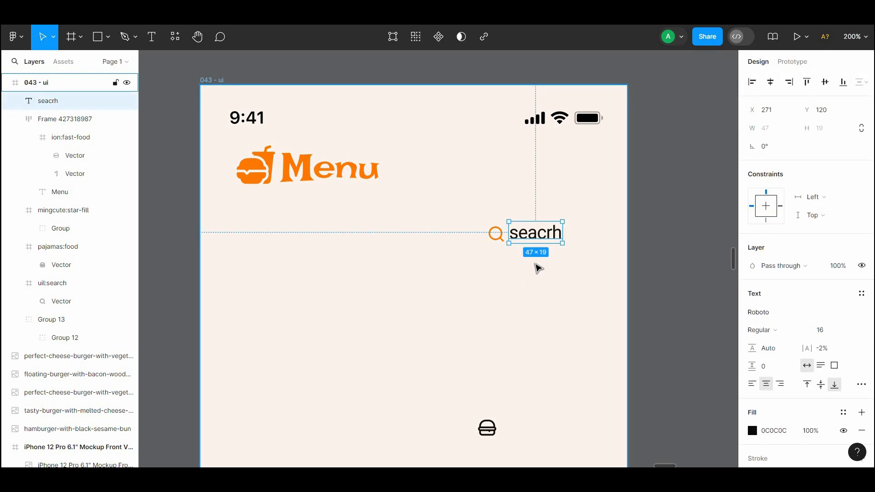
{"action": "left_click", "coordinate": [752, 430]}
{"action": "left_click_drag", "start_coordinate": [716, 345], "coordinate": [709, 346]}
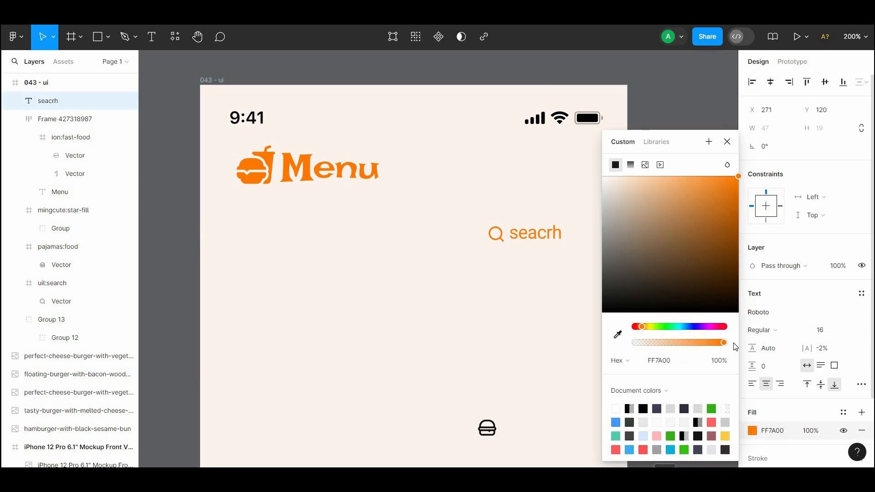
- Try a layer opacity of 70% on the "seacrh" text
{"action": "left_click", "coordinate": [838, 267]}
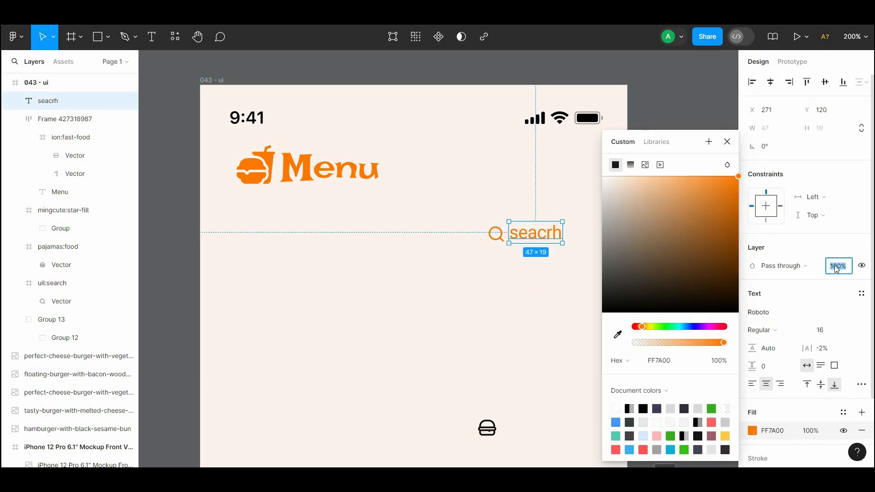
{"action": "type", "text": "70"}
{"action": "left_click", "coordinate": [562, 285]}
{"action": "scroll", "coordinate": [541, 254], "scroll_direction": "down", "scroll_amount": 1}
{"action": "key", "text": "ctrl+z"}
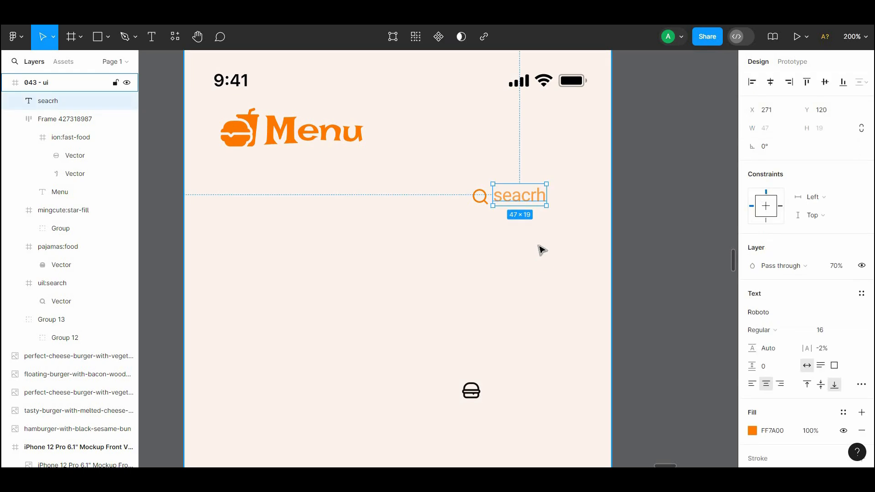
- Nudge the search icon 1 px left to leave a gap of 4 before the "seacrh" text
{"action": "left_click", "coordinate": [492, 211]}
{"action": "left_click_drag", "start_coordinate": [450, 191], "coordinate": [573, 232]}
{"action": "right_click", "coordinate": [494, 201]}
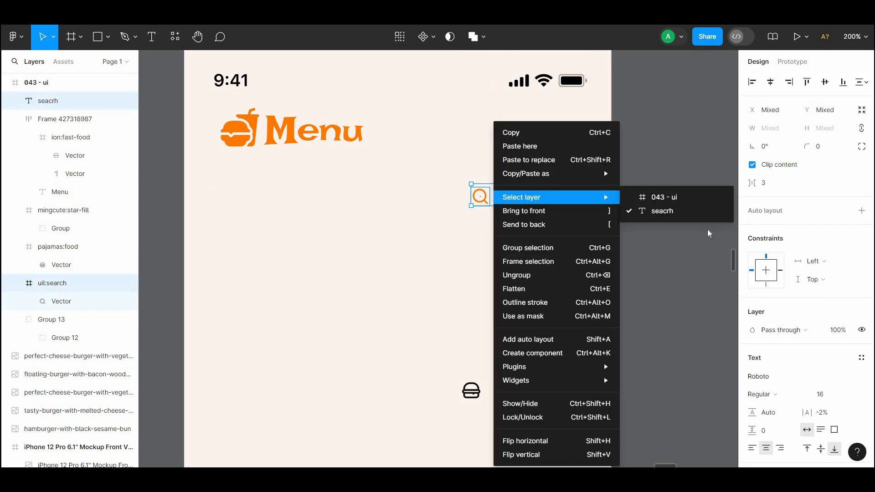
{"action": "left_click", "coordinate": [826, 87]}
{"action": "left_click", "coordinate": [514, 214]}
{"action": "left_click", "coordinate": [478, 200]}
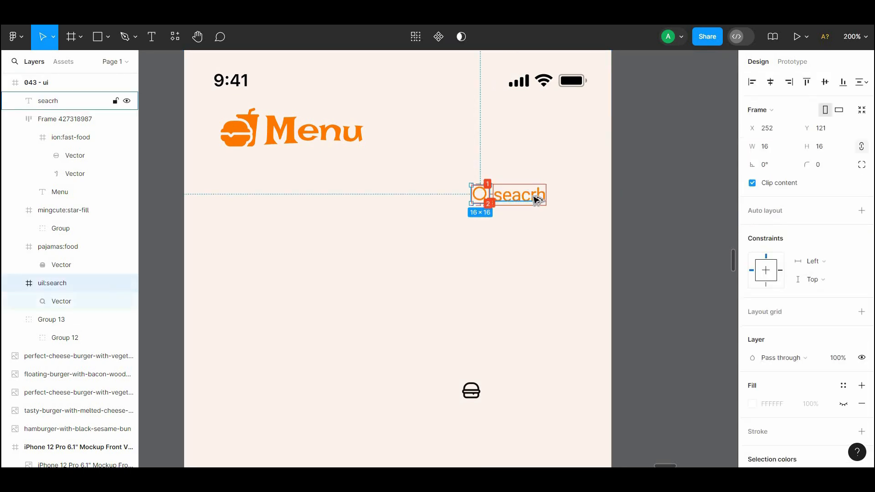
{"action": "key", "text": "Left"}
- Combine the search icon and "seacrh" text into one auto layout frame
{"action": "left_click", "coordinate": [534, 199]}
{"action": "left_click", "coordinate": [479, 199], "text": "shift"}
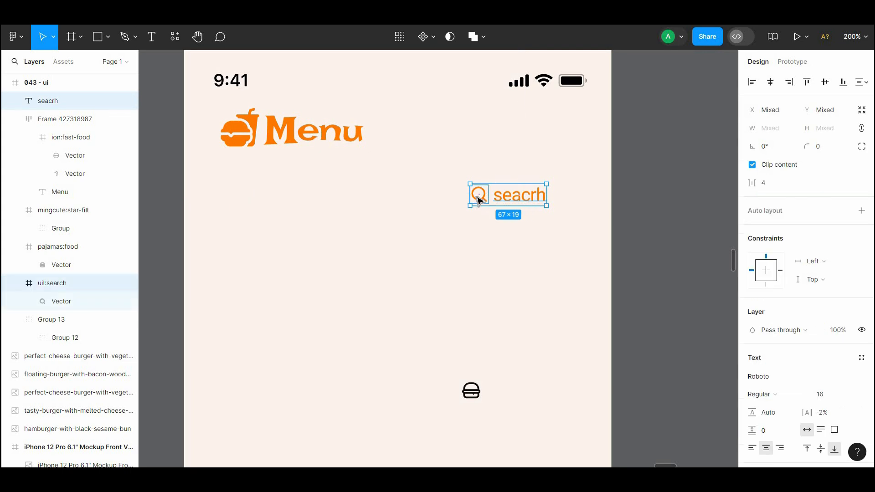
{"action": "right_click", "coordinate": [477, 198]}
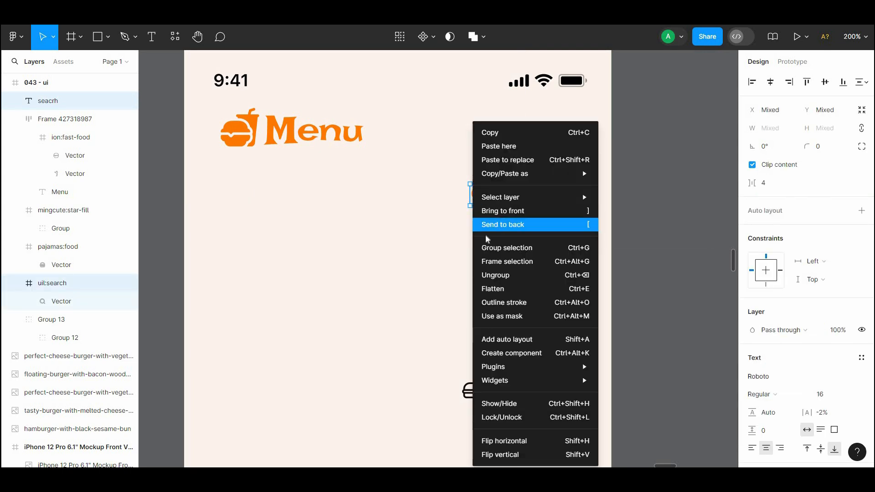
{"action": "left_click", "coordinate": [504, 339]}
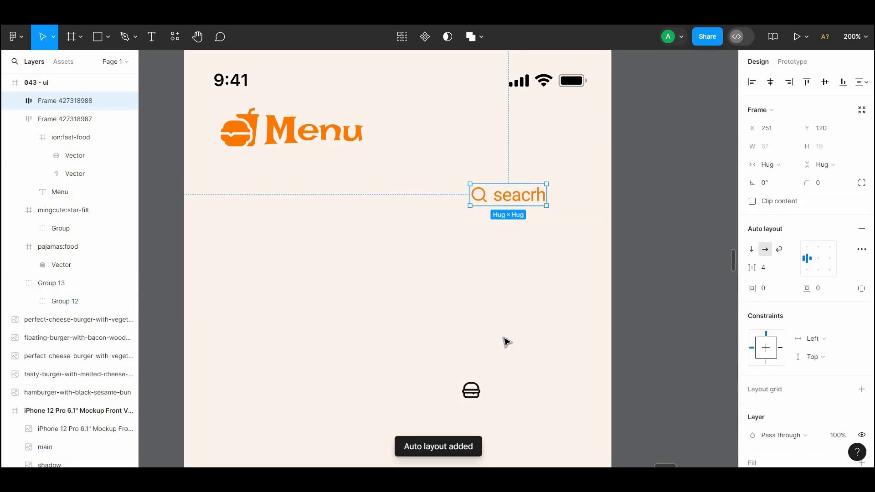
- Give the search frame a white FFFFFF fill and a corner radius of 13
{"action": "scroll", "coordinate": [868, 374], "scroll_direction": "down", "scroll_amount": 3}
{"action": "left_click", "coordinate": [862, 349]}
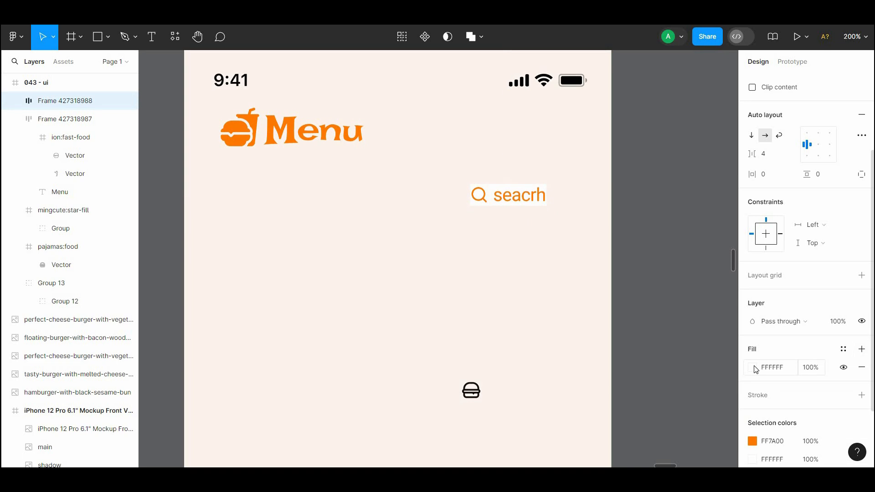
{"action": "scroll", "coordinate": [824, 255], "scroll_direction": "up", "scroll_amount": 3}
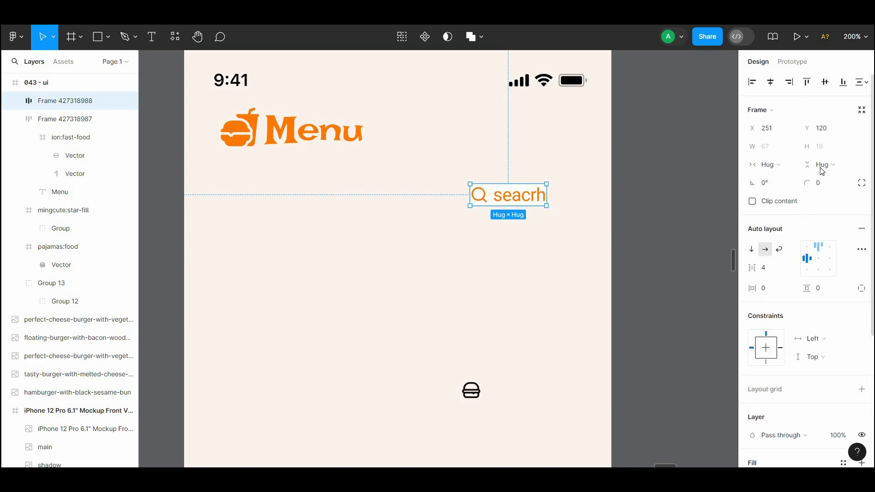
{"action": "left_click_drag", "start_coordinate": [806, 183], "coordinate": [813, 185]}
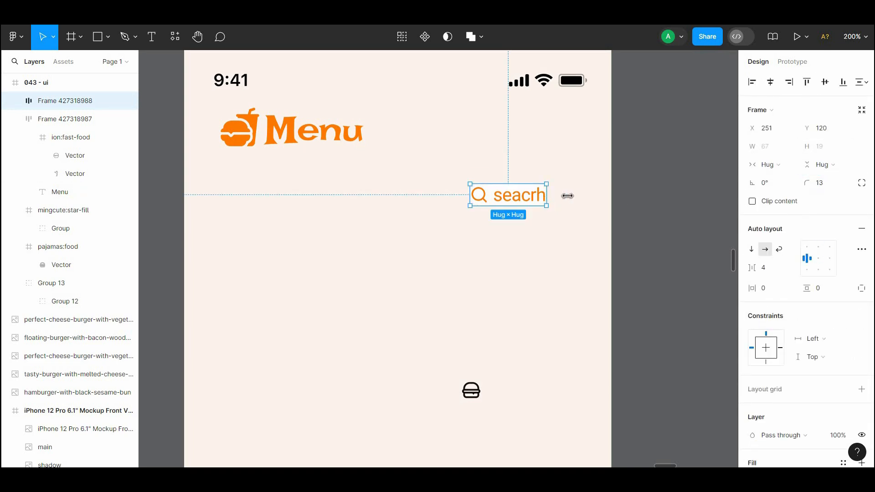
- Enlarge the search frame to 93 × 25 with centered contents and move it up level with the Menu header
{"action": "left_click_drag", "start_coordinate": [547, 195], "coordinate": [553, 141]}
{"action": "left_click", "coordinate": [818, 259]}
{"action": "left_click", "coordinate": [565, 193]}
{"action": "scroll", "coordinate": [566, 194], "scroll_direction": "up", "scroll_amount": 1}
{"action": "left_click", "coordinate": [568, 168]}
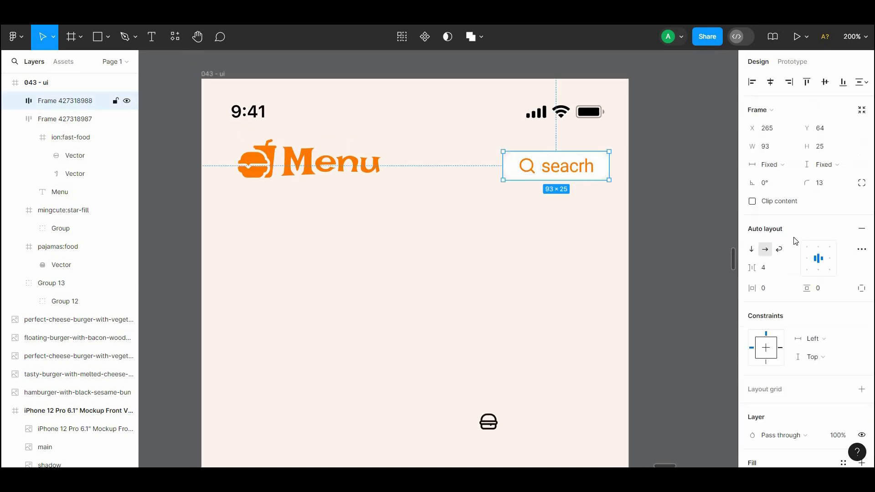
- Reduce the search frame's corner radius to 9 and shift the frame left to X 260
{"action": "left_click_drag", "start_coordinate": [807, 183], "coordinate": [711, 191]}
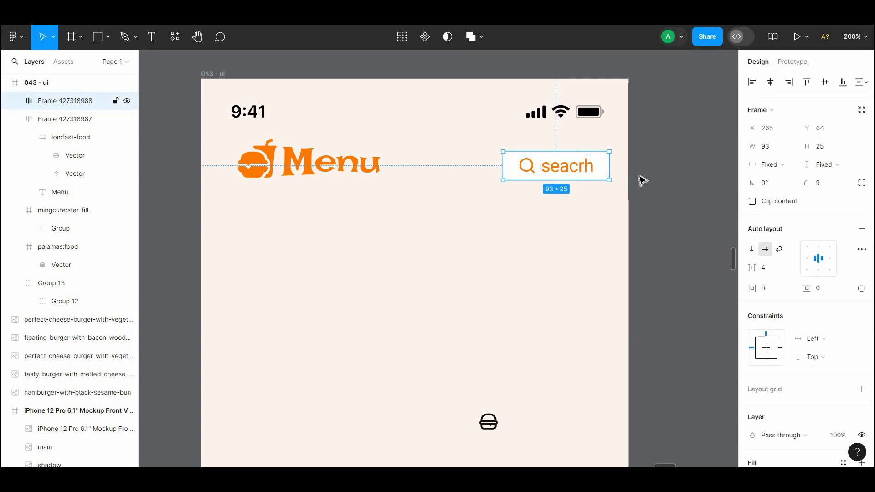
{"action": "left_click_drag", "start_coordinate": [592, 170], "coordinate": [587, 170]}
{"action": "key", "text": "alt"}
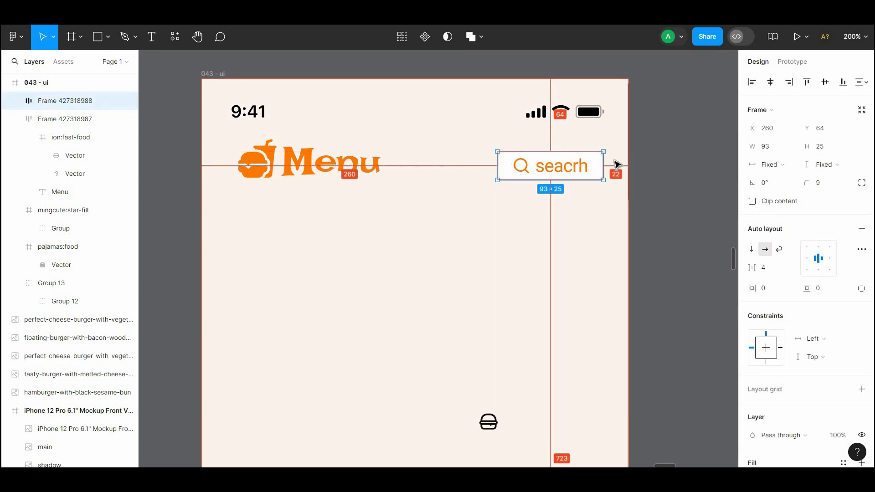
{"action": "left_click_drag", "start_coordinate": [527, 209], "coordinate": [555, 224]}
{"action": "left_click", "coordinate": [554, 225]}
{"action": "left_click", "coordinate": [576, 181]}
{"action": "left_click", "coordinate": [494, 211]}
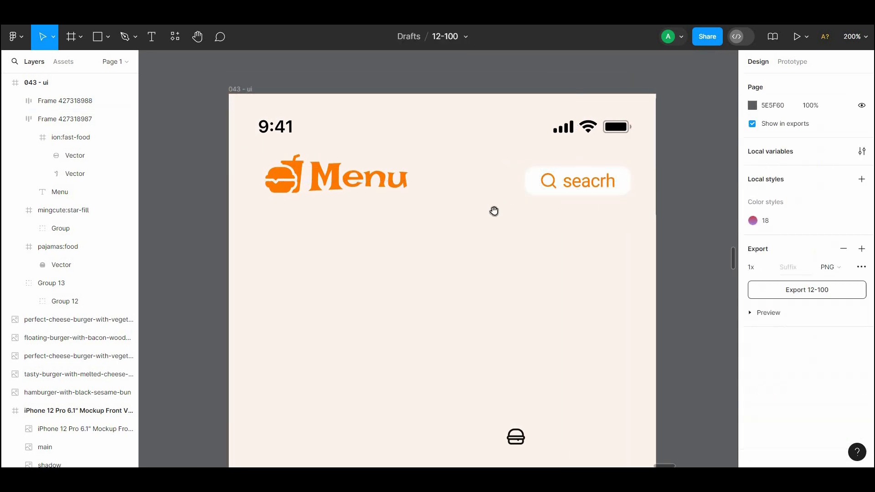
- Change the background fill of the 043 - ui frame to the deeper cream FFEEE4
{"action": "mouse_move", "coordinate": [334, 201]}
{"action": "left_mouse_down"}
{"action": "mouse_move", "coordinate": [328, 160]}
{"action": "mouse_move", "coordinate": [321, 207]}
{"action": "left_mouse_up"}
{"action": "left_click", "coordinate": [224, 95]}
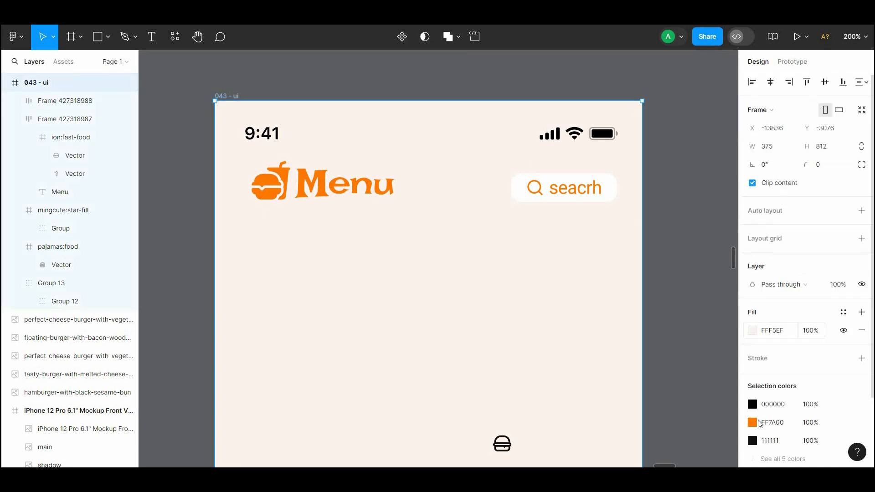
{"action": "left_click", "coordinate": [754, 333]}
{"action": "left_click_drag", "start_coordinate": [621, 176], "coordinate": [616, 177]}
{"action": "left_click", "coordinate": [650, 109]}
{"action": "scroll", "coordinate": [570, 146], "scroll_direction": "down", "scroll_amount": 2}
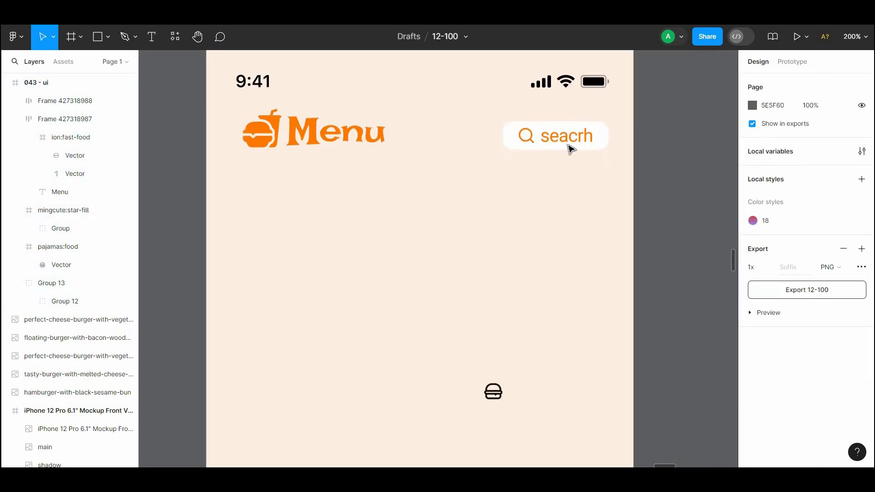
- Add an inner shadow effect to the frame holding the burger icon and Menu title
{"action": "left_click", "coordinate": [570, 146]}
{"action": "scroll", "coordinate": [553, 176], "scroll_direction": "down", "scroll_amount": 1}
{"action": "left_click", "coordinate": [367, 126]}
{"action": "scroll", "coordinate": [850, 307], "scroll_direction": "down", "scroll_amount": 3}
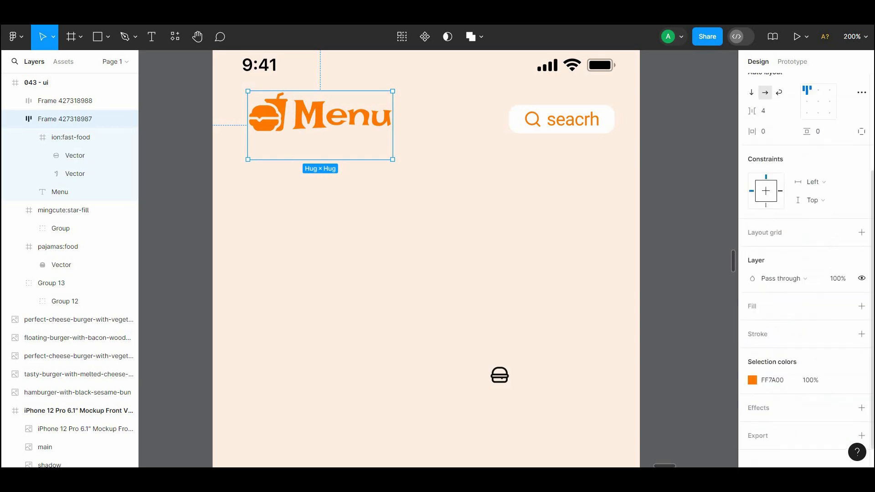
{"action": "left_click", "coordinate": [862, 399]}
{"action": "left_click", "coordinate": [814, 418]}
{"action": "left_click", "coordinate": [756, 409]}
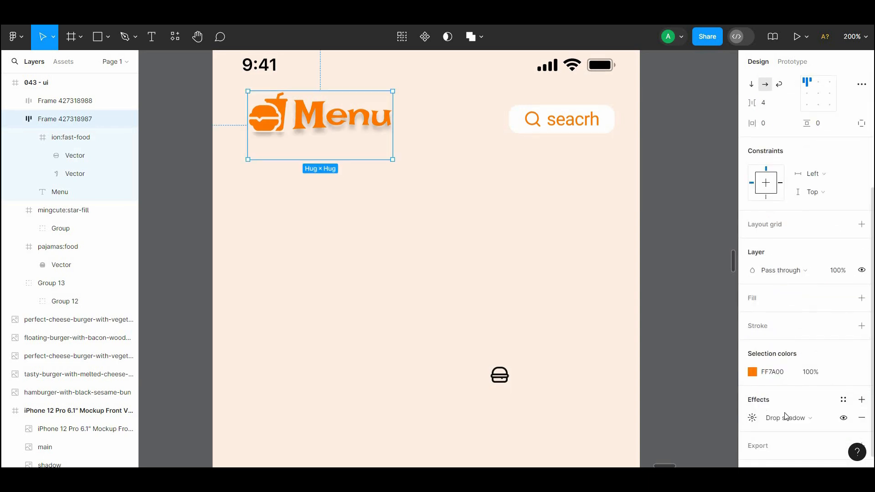
{"action": "left_click", "coordinate": [790, 416]}
{"action": "left_click", "coordinate": [797, 406]}
{"action": "left_click", "coordinate": [558, 294]}
{"action": "left_click_drag", "start_coordinate": [555, 291], "coordinate": [556, 308]}
- Adjust the color of the inner shadow on the Menu header frame
{"action": "left_click", "coordinate": [343, 130]}
{"action": "scroll", "coordinate": [872, 350], "scroll_direction": "down", "scroll_amount": 4}
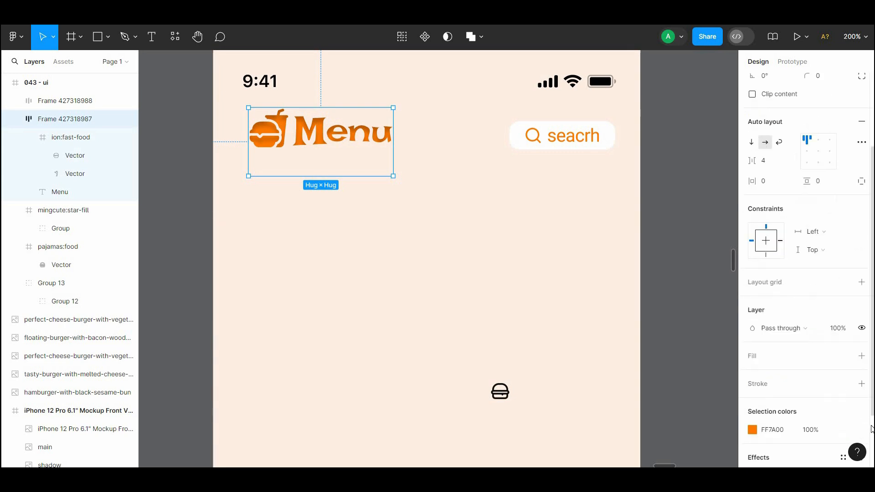
{"action": "left_click", "coordinate": [753, 400]}
{"action": "left_click", "coordinate": [616, 448]}
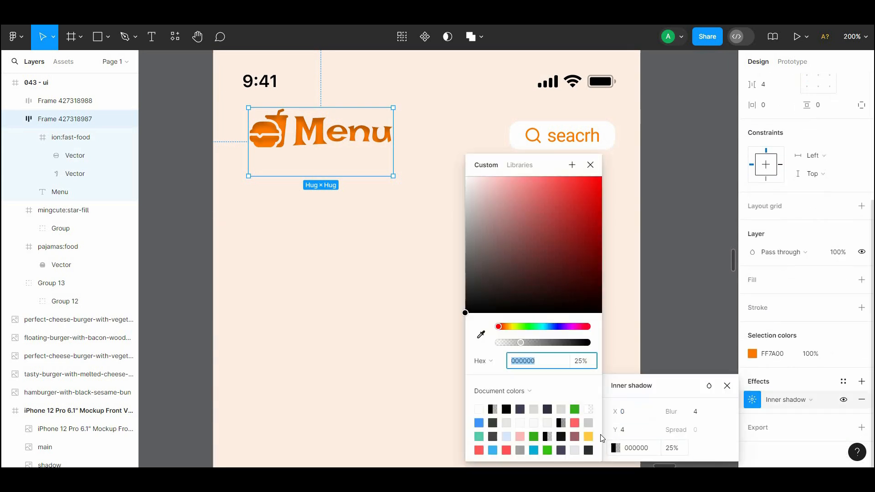
{"action": "left_click_drag", "start_coordinate": [501, 331], "coordinate": [602, 263]}
{"action": "left_click_drag", "start_coordinate": [514, 280], "coordinate": [510, 281]}
{"action": "left_click", "coordinate": [397, 277]}
{"action": "key", "text": "ctrl+minus"}
{"action": "left_click_drag", "start_coordinate": [396, 277], "coordinate": [388, 217]}
- Add an inner shadow to the search frame and set its Y offset to 0
{"action": "left_click", "coordinate": [500, 156]}
{"action": "left_click_drag", "start_coordinate": [872, 220], "coordinate": [868, 423]}
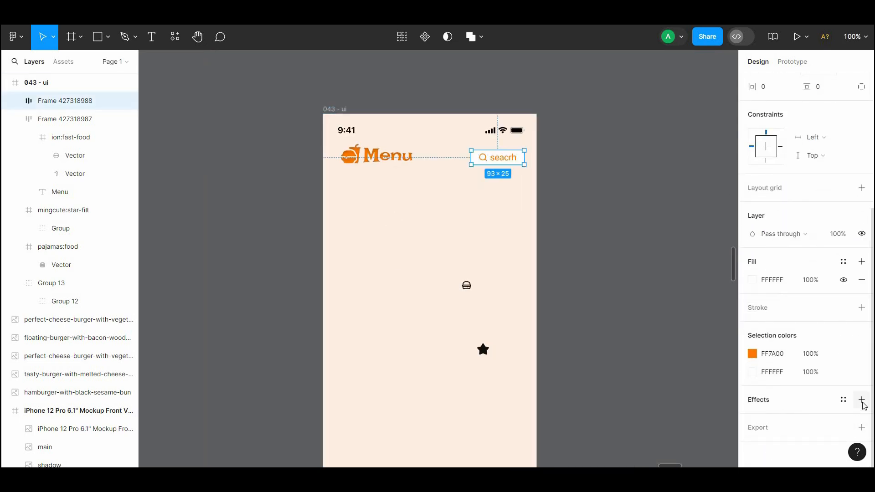
{"action": "left_click", "coordinate": [862, 401]}
{"action": "left_click", "coordinate": [784, 419]}
{"action": "left_click", "coordinate": [782, 401]}
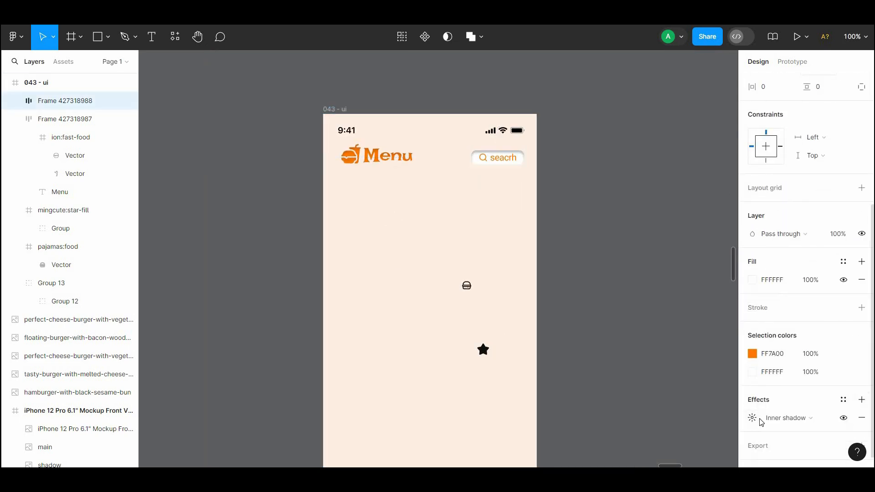
{"action": "left_click", "coordinate": [752, 418]}
{"action": "left_click_drag", "start_coordinate": [615, 430], "coordinate": [608, 434]}
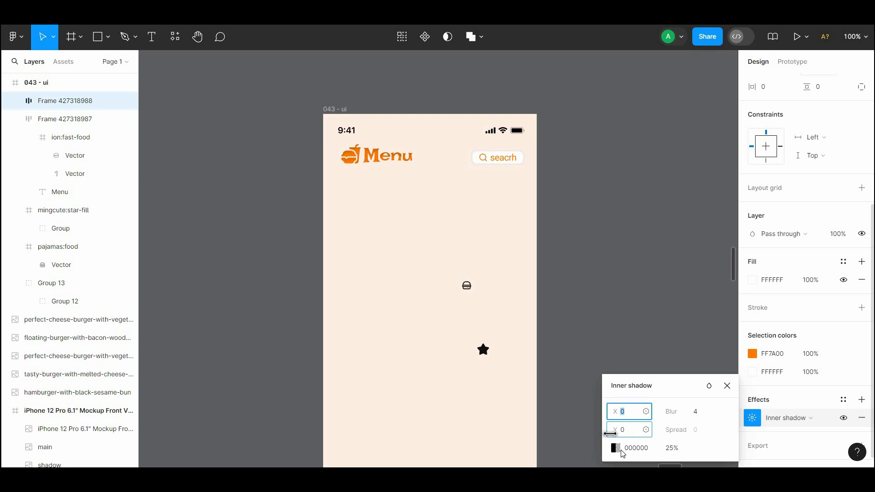
- Try the yellow FFCC47 at 100% as the search frame's inner shadow color
{"action": "left_click", "coordinate": [621, 451]}
{"action": "left_click", "coordinate": [589, 435]}
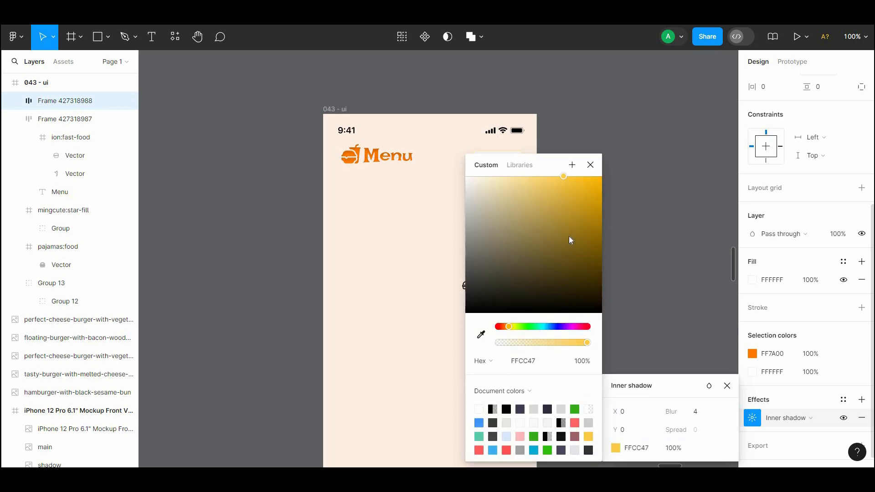
{"action": "left_click_drag", "start_coordinate": [543, 163], "coordinate": [735, 158]}
{"action": "left_click", "coordinate": [620, 192]}
{"action": "scroll", "coordinate": [512, 149], "scroll_direction": "down", "scroll_amount": 1}
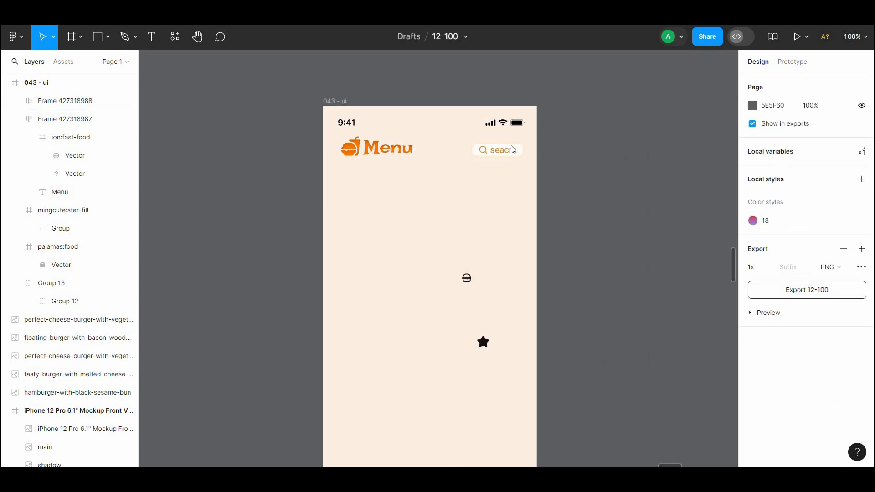
- Sample the Menu header's orange for the search frame's inner shadow and darken it to 4A2808 at 34% opacity
{"action": "left_click", "coordinate": [511, 149]}
{"action": "scroll", "coordinate": [758, 447], "scroll_direction": "down", "scroll_amount": 3}
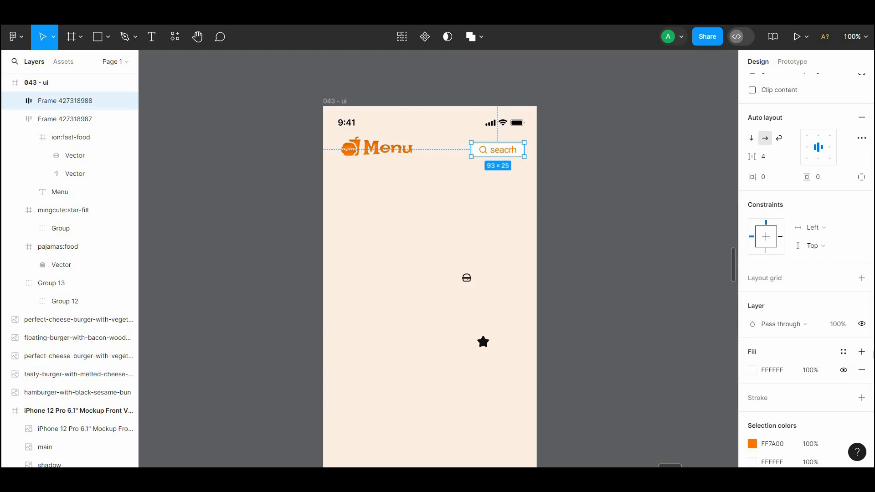
{"action": "scroll", "coordinate": [758, 410], "scroll_direction": "down", "scroll_amount": 3}
{"action": "left_click", "coordinate": [753, 399]}
{"action": "left_click", "coordinate": [615, 448]}
{"action": "left_click", "coordinate": [480, 334]}
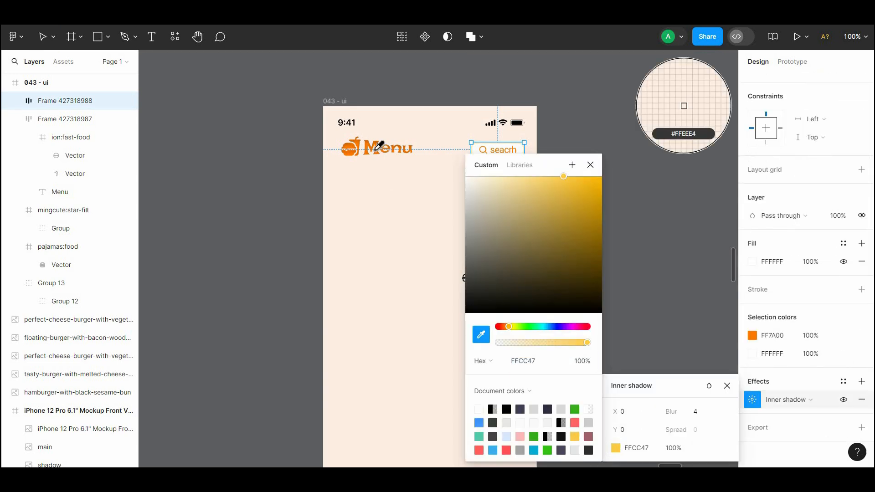
{"action": "left_click", "coordinate": [351, 147]}
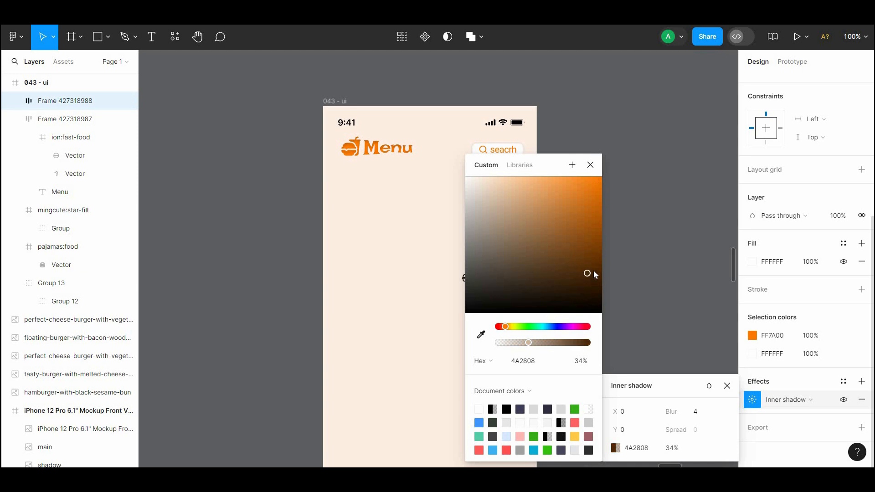
{"action": "left_click", "coordinate": [624, 237]}
- Enlarge the search frame to 174 × 39 beside the Menu header
{"action": "scroll", "coordinate": [493, 122], "scroll_direction": "down", "scroll_amount": 1}
{"action": "left_click", "coordinate": [501, 133]}
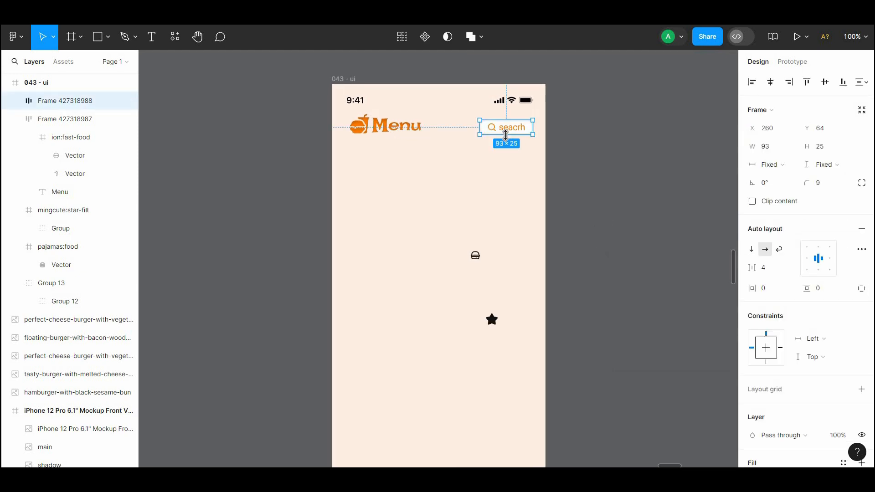
{"action": "left_click_drag", "start_coordinate": [506, 135], "coordinate": [433, 128]}
{"action": "left_click", "coordinate": [476, 170]}
{"action": "left_click_drag", "start_coordinate": [476, 170], "coordinate": [475, 156]}
- Set the enlarged search frame's corner radius to 12
{"action": "left_click", "coordinate": [500, 118]}
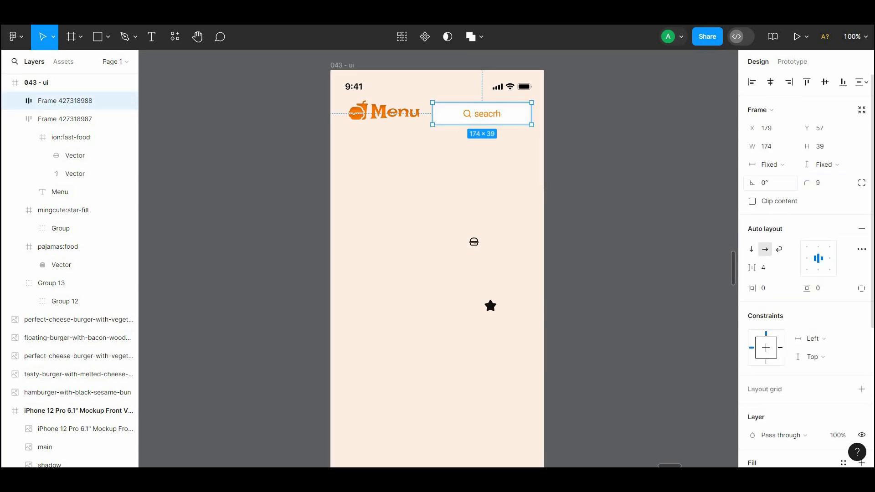
{"action": "left_click_drag", "start_coordinate": [809, 183], "coordinate": [818, 183]}
{"action": "type", "text": "1"}
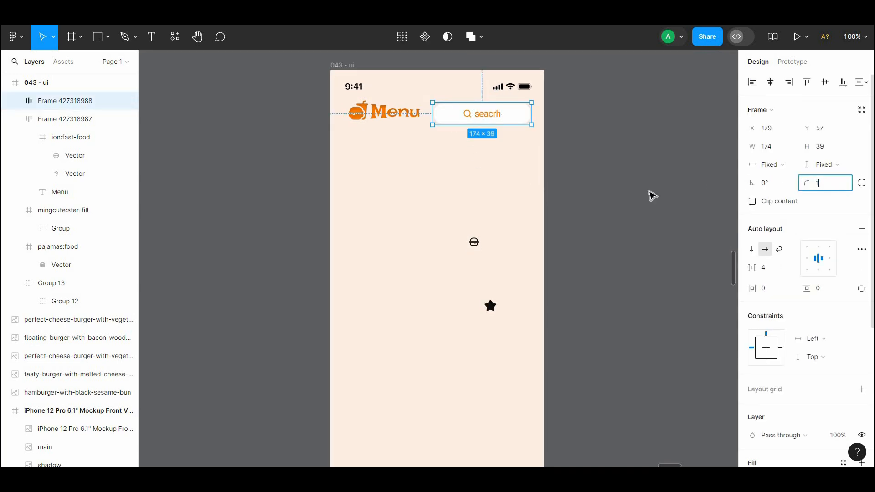
{"action": "type", "text": "2"}
{"action": "left_click", "coordinate": [611, 173]}
{"action": "left_click_drag", "start_coordinate": [610, 172], "coordinate": [606, 157]}
- Try a gap of 51 between the search icon and text with a horizontal padding of 24
{"action": "left_click", "coordinate": [471, 108]}
{"action": "key", "text": "ctrl+plus"}
{"action": "left_click_drag", "start_coordinate": [483, 170], "coordinate": [481, 378]}
{"action": "left_click_drag", "start_coordinate": [500, 141], "coordinate": [526, 142]}
{"action": "left_click_drag", "start_coordinate": [610, 144], "coordinate": [517, 143]}
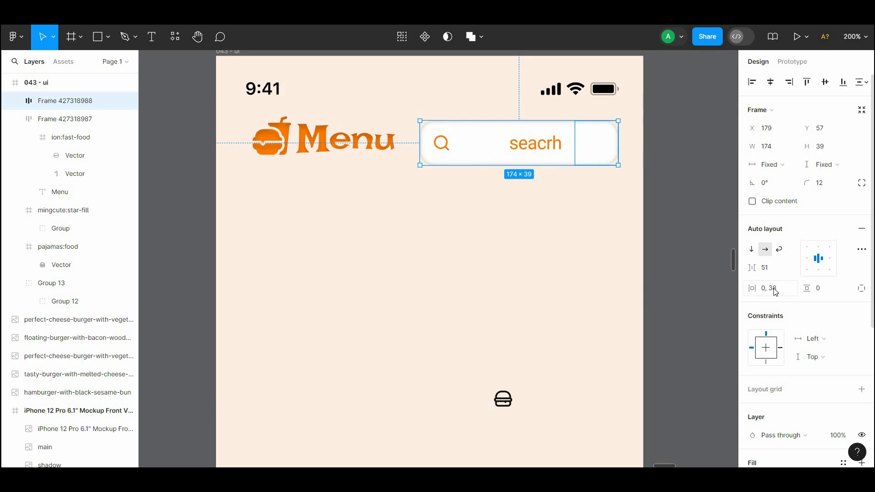
{"action": "type", "text": "24"}
{"action": "left_click", "coordinate": [655, 297]}
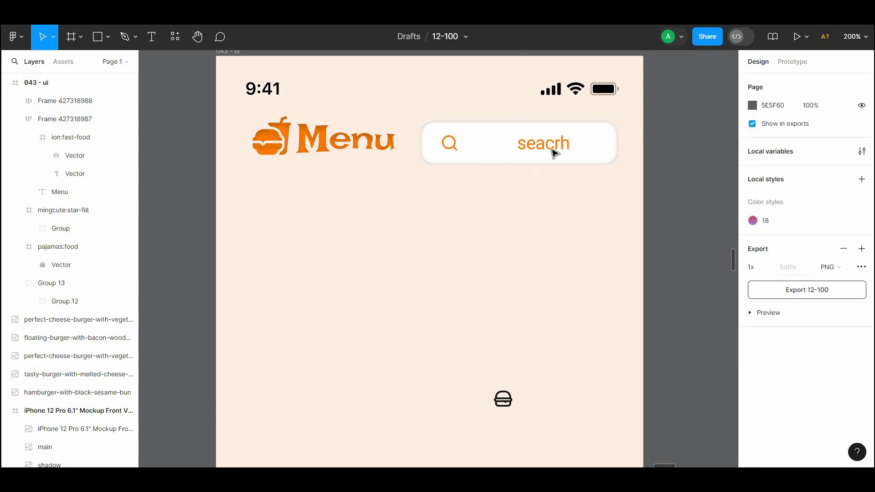
- Undo the gap and padding changes in the search frame
{"action": "left_click", "coordinate": [556, 142]}
{"action": "key", "text": "ctrl+z"}
{"action": "key", "text": "ctrl+z"}
{"action": "key", "text": "ctrl+z"}
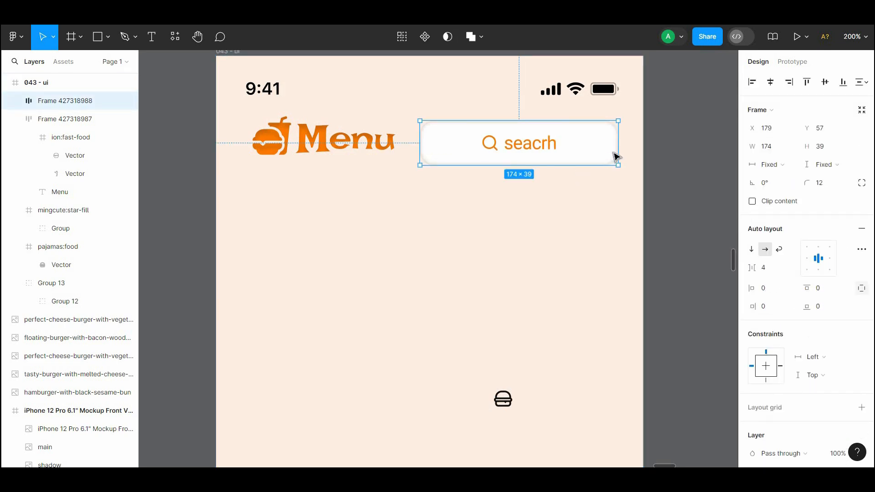
- Align the search frame's contents to the left center and set the left padding to 12
{"action": "left_click", "coordinate": [808, 258]}
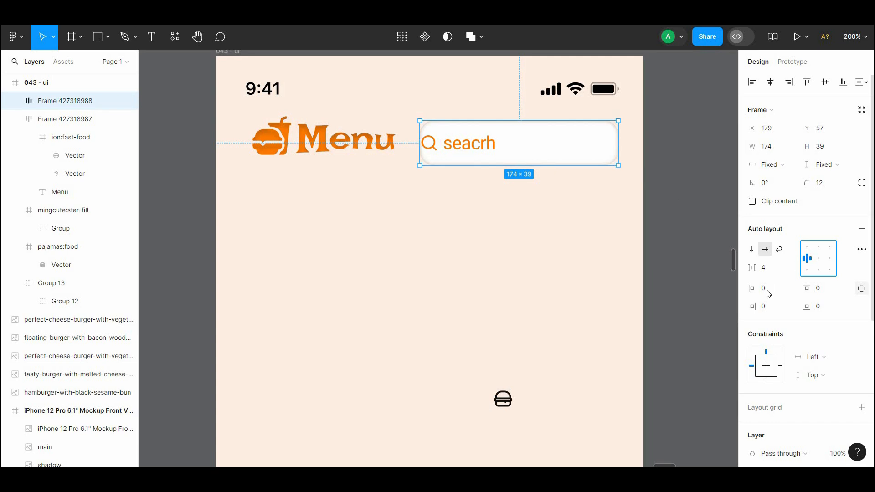
{"action": "left_click_drag", "start_coordinate": [753, 290], "coordinate": [775, 289]}
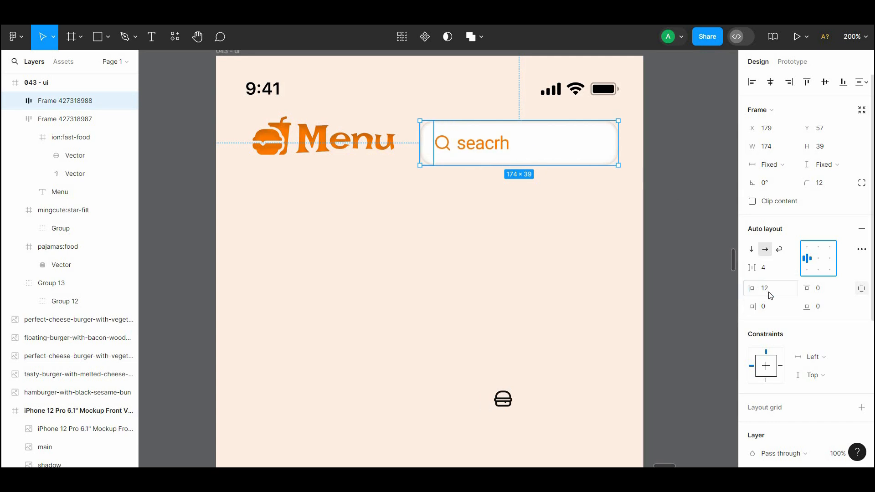
{"action": "left_click", "coordinate": [603, 248]}
{"action": "left_click_drag", "start_coordinate": [603, 248], "coordinate": [616, 211]}
{"action": "left_click", "coordinate": [549, 131]}
{"action": "left_click", "coordinate": [615, 194]}
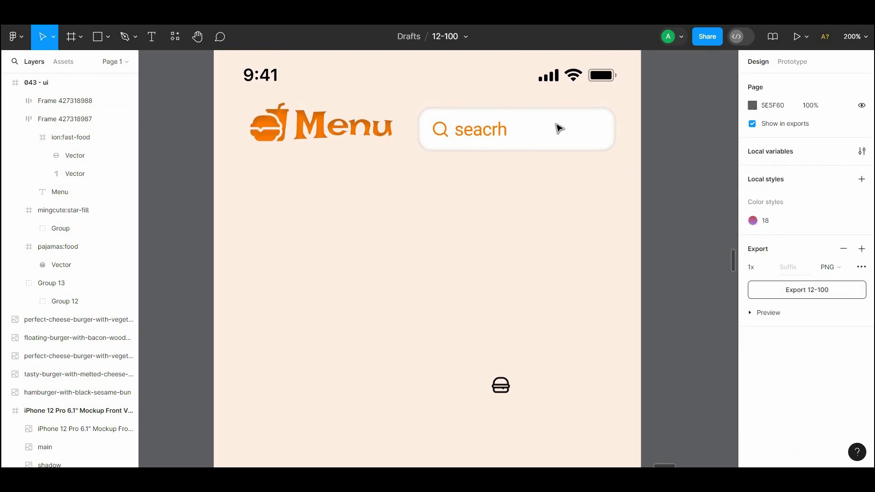
- Reduce the search frame's height to 34 by raising its lower edge
{"action": "left_click", "coordinate": [558, 130]}
{"action": "left_click_drag", "start_coordinate": [537, 152], "coordinate": [536, 147]}
{"action": "left_click", "coordinate": [546, 170]}
{"action": "left_click_drag", "start_coordinate": [548, 176], "coordinate": [559, 194]}
{"action": "left_click", "coordinate": [564, 153]}
{"action": "key", "text": "alt"}
- Shift the Menu logo frame slightly left to X 27
{"action": "left_click", "coordinate": [288, 148]}
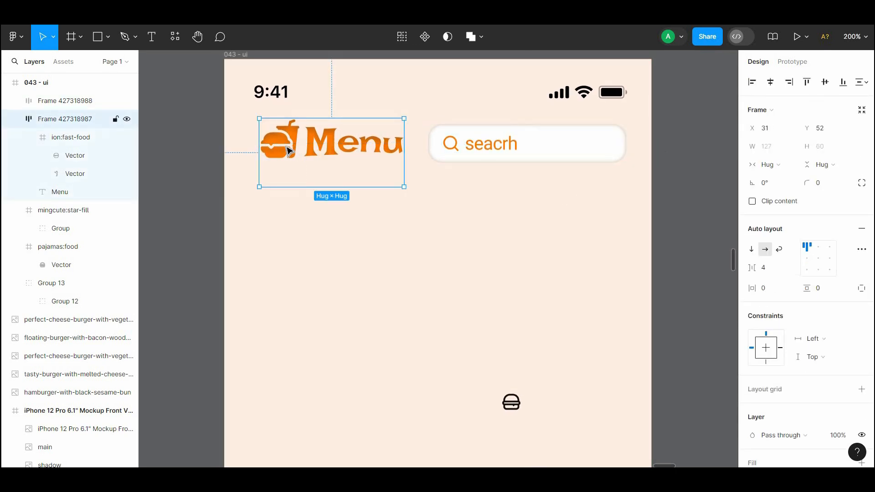
{"action": "left_click_drag", "start_coordinate": [287, 147], "coordinate": [282, 148]}
{"action": "left_click", "coordinate": [379, 237]}
{"action": "mouse_move", "coordinate": [380, 239]}
{"action": "left_mouse_down"}
{"action": "mouse_move", "coordinate": [377, 207]}
{"action": "mouse_move", "coordinate": [368, 231]}
{"action": "left_mouse_up"}
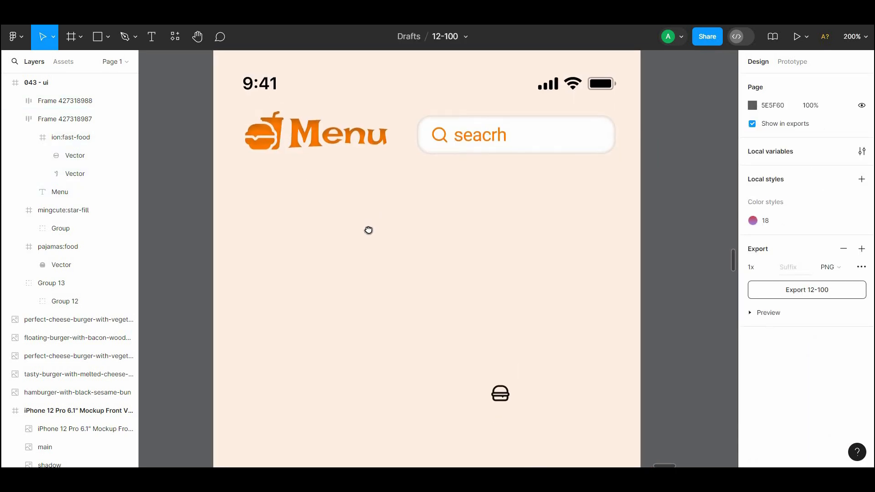
{"action": "left_click", "coordinate": [347, 139]}
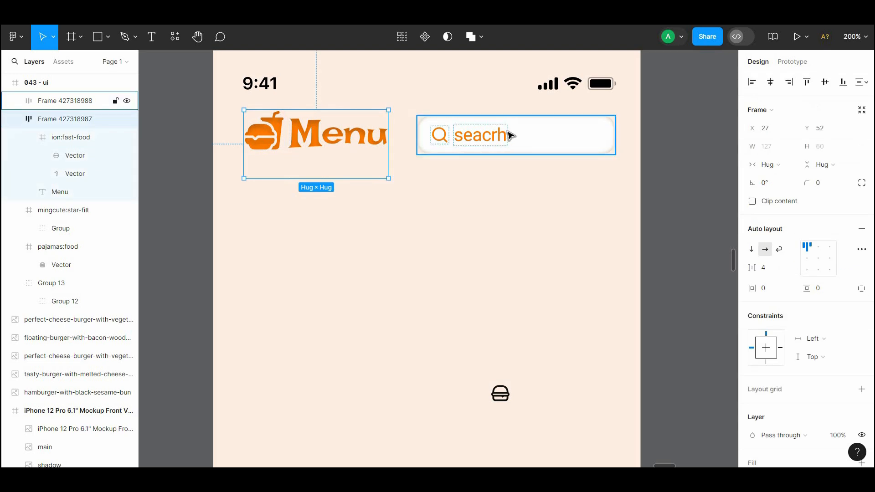
{"action": "left_click", "coordinate": [545, 193]}
- Recolor the search frame's icon and text from orange to brown 745D48
{"action": "left_click", "coordinate": [489, 142]}
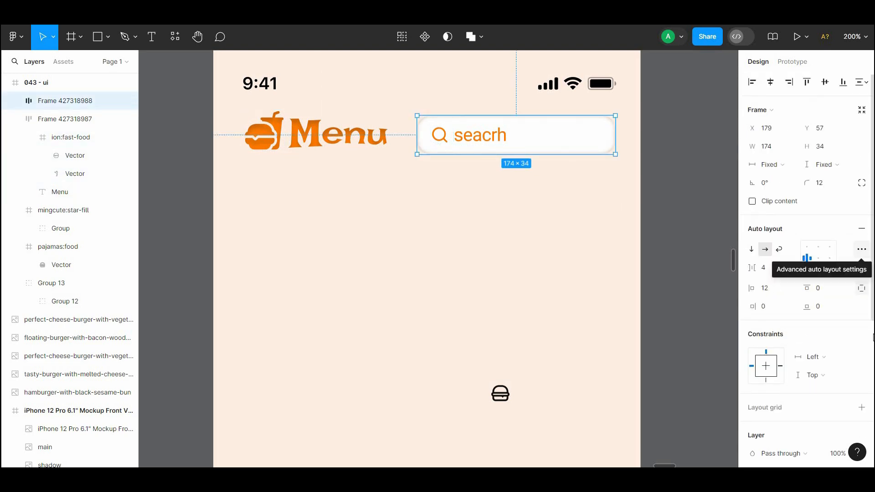
{"action": "scroll", "coordinate": [874, 338], "scroll_direction": "down", "scroll_amount": 5}
{"action": "left_click", "coordinate": [754, 386]}
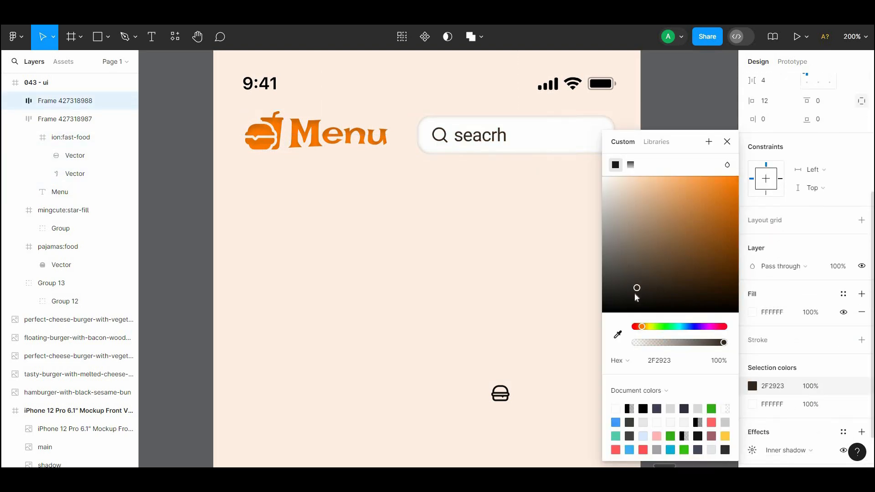
{"action": "left_click_drag", "start_coordinate": [635, 294], "coordinate": [697, 276]}
{"action": "left_click_drag", "start_coordinate": [649, 261], "coordinate": [651, 254]}
{"action": "left_click", "coordinate": [576, 250]}
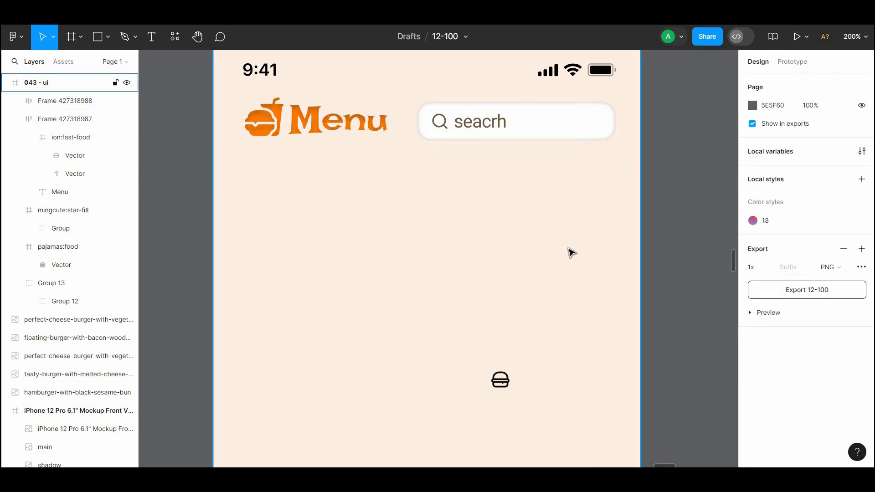
- Correct the misspelled placeholder text in the search field to "search"
{"action": "key", "text": "shift+0"}
{"action": "left_click_drag", "start_coordinate": [550, 215], "coordinate": [541, 195]}
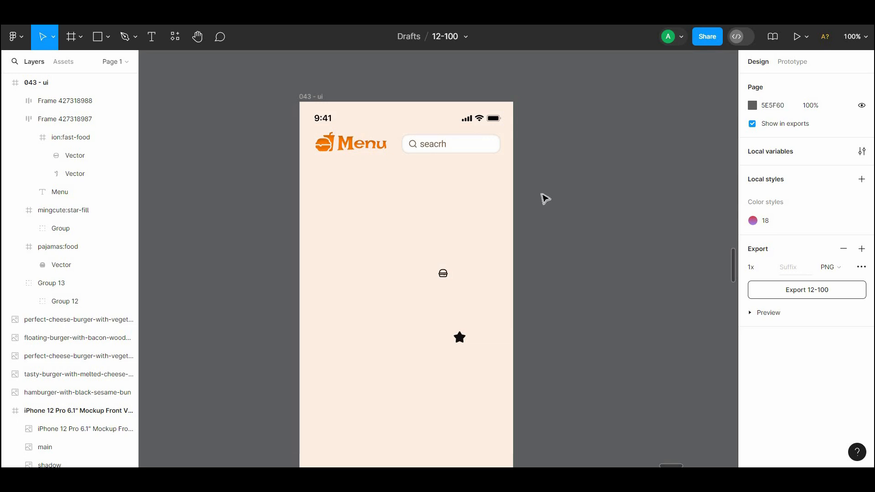
{"action": "double_click", "coordinate": [439, 147]}
{"action": "double_click", "coordinate": [435, 146]}
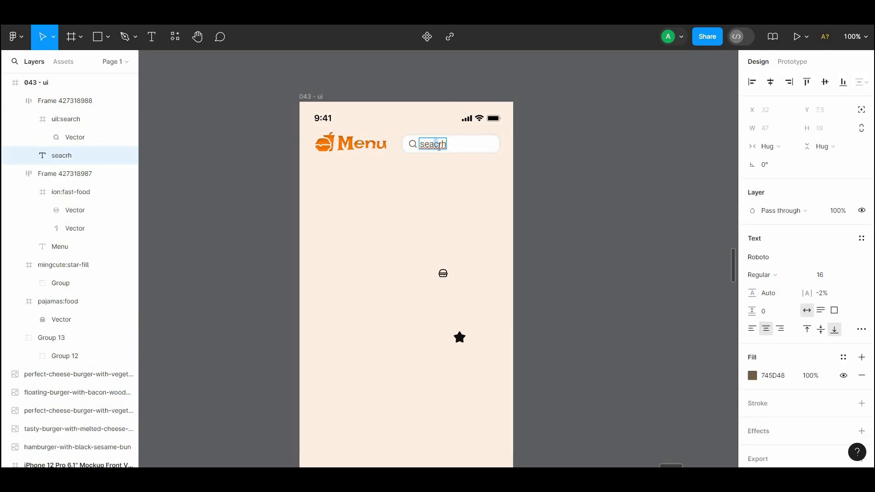
{"action": "key", "text": "BackSpace"}
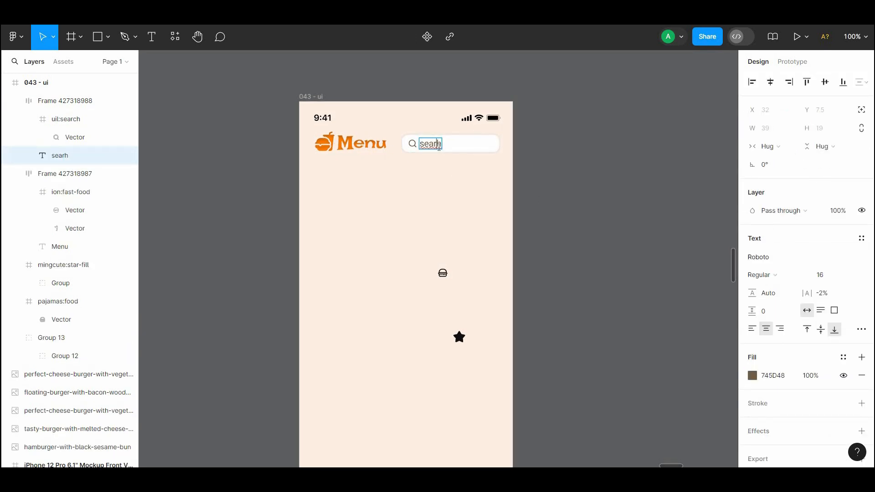
{"action": "left_click", "coordinate": [433, 184]}
- Delete the small burger icon from the screen and move the star icon up slightly
{"action": "scroll", "coordinate": [445, 214], "scroll_direction": "down", "scroll_amount": 2}
{"action": "left_click", "coordinate": [445, 228]}
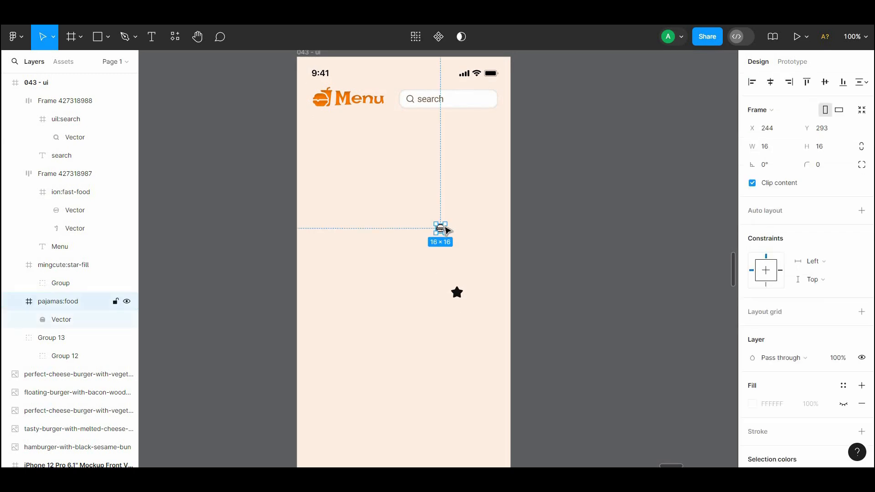
{"action": "key", "text": "Delete"}
{"action": "left_click_drag", "start_coordinate": [458, 293], "coordinate": [462, 264]}
- Add a text label reading "Food" below the Menu heading
{"action": "key", "text": "ctrl+plus"}
{"action": "scroll", "coordinate": [484, 192], "scroll_direction": "up", "scroll_amount": 5}
{"action": "left_click", "coordinate": [164, 79]}
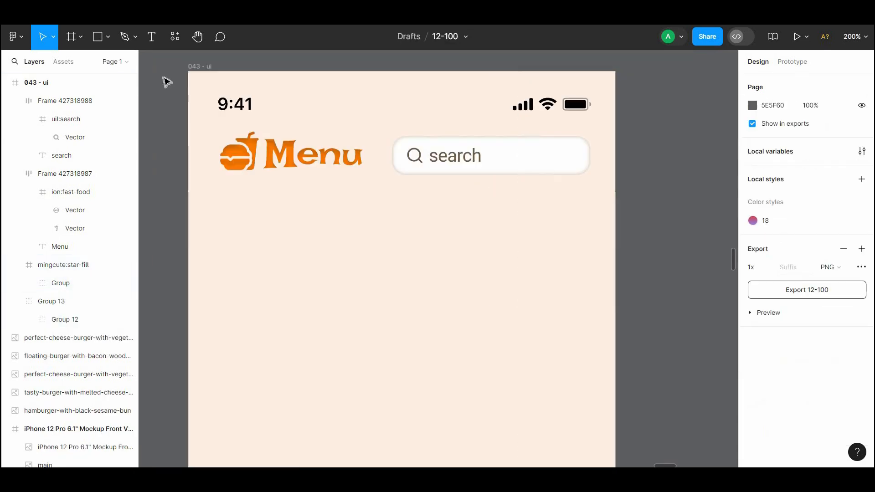
{"action": "left_click", "coordinate": [159, 38]}
{"action": "left_click", "coordinate": [299, 261]}
{"action": "type", "text": "Foo"}
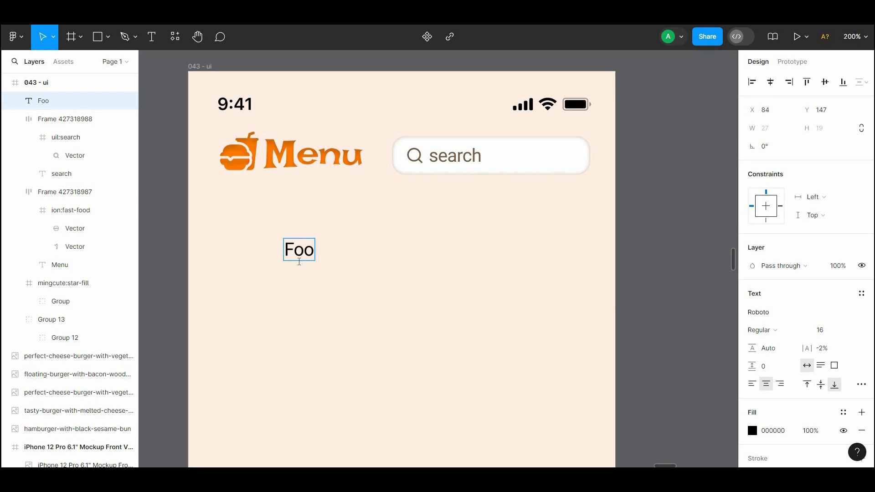
{"action": "key", "text": "Escape"}
- Add a second text label reading "Drinks" and place it to the right of the Food label
{"action": "double_click", "coordinate": [410, 255]}
{"action": "left_click_drag", "start_coordinate": [310, 256], "coordinate": [378, 254]}
{"action": "type", "text": "Drinks"}
{"action": "key", "text": "Escape"}
{"action": "left_click_drag", "start_coordinate": [376, 222], "coordinate": [487, 239]}
- Draw a rectangle about 168 by 48 over the Food label and send it behind the text
{"action": "left_click", "coordinate": [266, 220]}
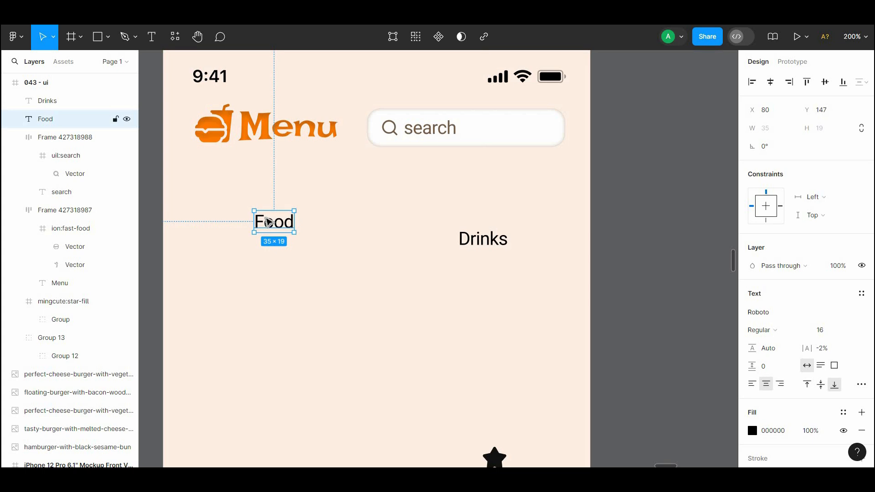
{"action": "left_click", "coordinate": [92, 33]}
{"action": "left_click_drag", "start_coordinate": [184, 208], "coordinate": [375, 268]}
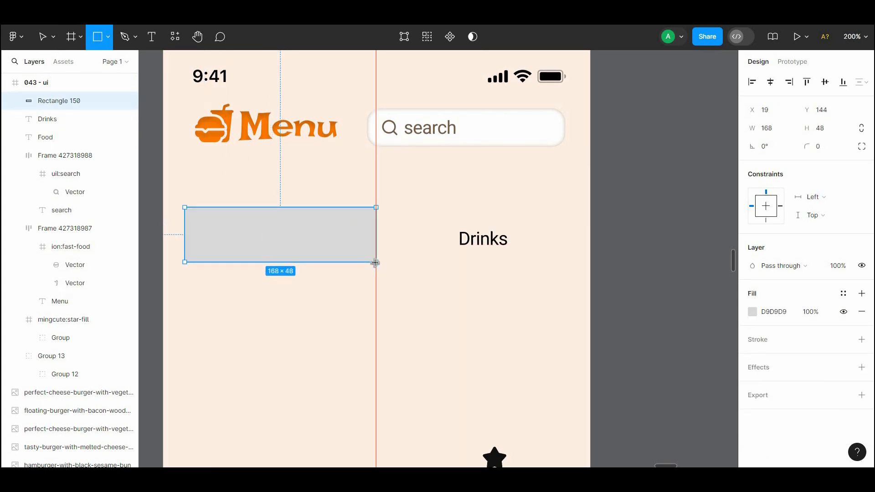
{"action": "right_click", "coordinate": [349, 257]}
{"action": "left_click", "coordinate": [370, 237]}
{"action": "left_click", "coordinate": [387, 277]}
- Try a corner radius of 16 on the rectangle behind the Food label
{"action": "left_click", "coordinate": [302, 232]}
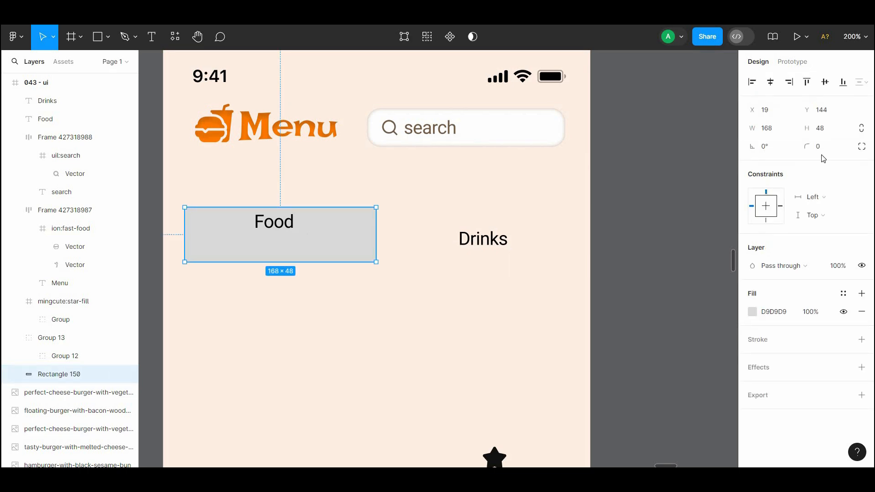
{"action": "left_click_drag", "start_coordinate": [807, 147], "coordinate": [78, 144]}
{"action": "type", "text": "16"}
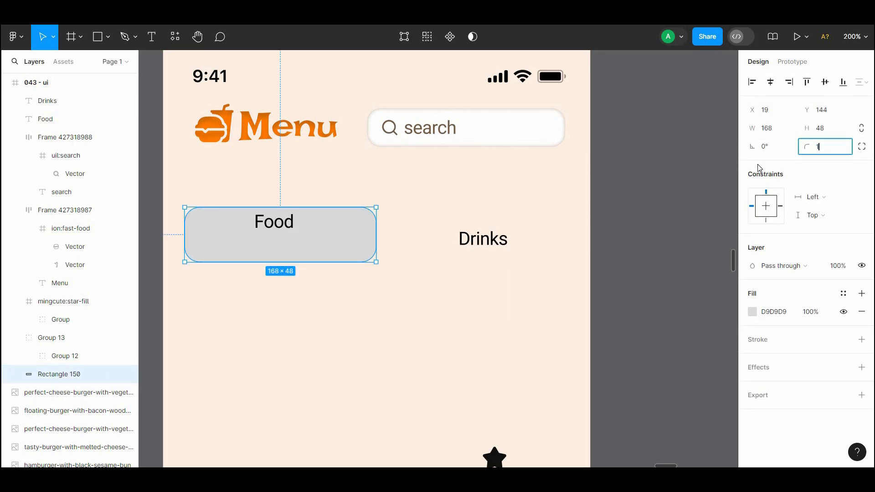
{"action": "left_click", "coordinate": [652, 174]}
{"action": "left_click", "coordinate": [292, 229]}
{"action": "left_click", "coordinate": [333, 240]}
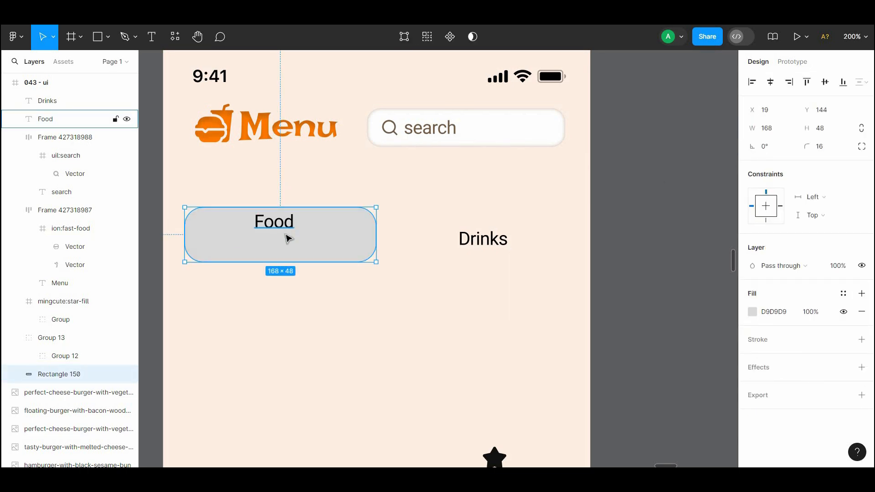
{"action": "left_click", "coordinate": [327, 308]}
- Set the corner radius of the rectangle behind the Food label to 12
{"action": "left_click", "coordinate": [341, 246]}
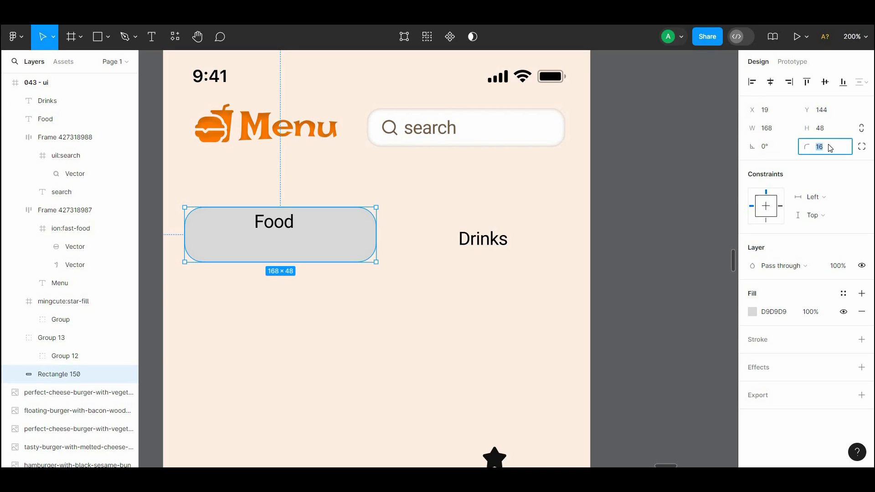
{"action": "type", "text": "12"}
{"action": "left_click", "coordinate": [691, 166]}
- Duplicate the Food rectangle behind the Drinks label at X 187 and resize the copy to about 164 wide
{"action": "left_click", "coordinate": [311, 236]}
{"action": "left_click", "coordinate": [372, 274]}
{"action": "left_click_drag", "start_coordinate": [356, 245], "coordinate": [563, 234], "text": "alt"}
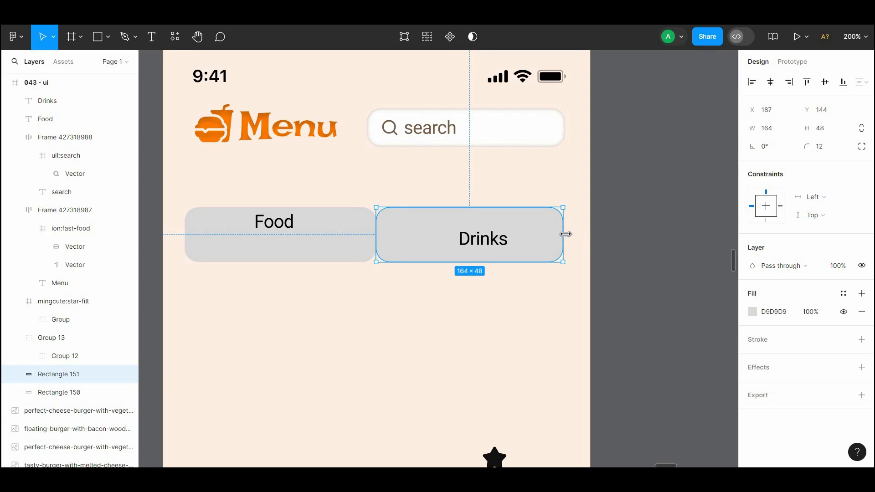
- Try shifting the Food rectangle's left edge to X 22 with a width of 165
{"action": "left_click", "coordinate": [373, 238]}
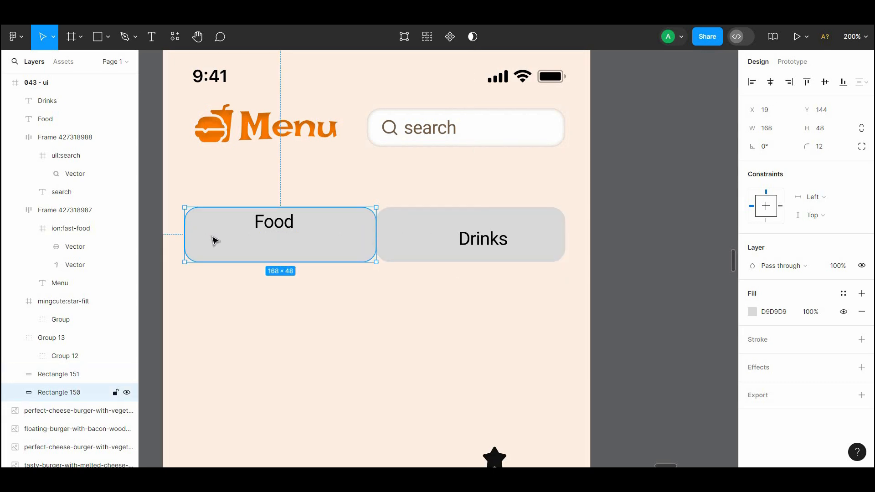
{"action": "key", "text": "alt"}
{"action": "key", "text": "Right"}
{"action": "key", "text": "Right"}
{"action": "key", "text": "Right"}
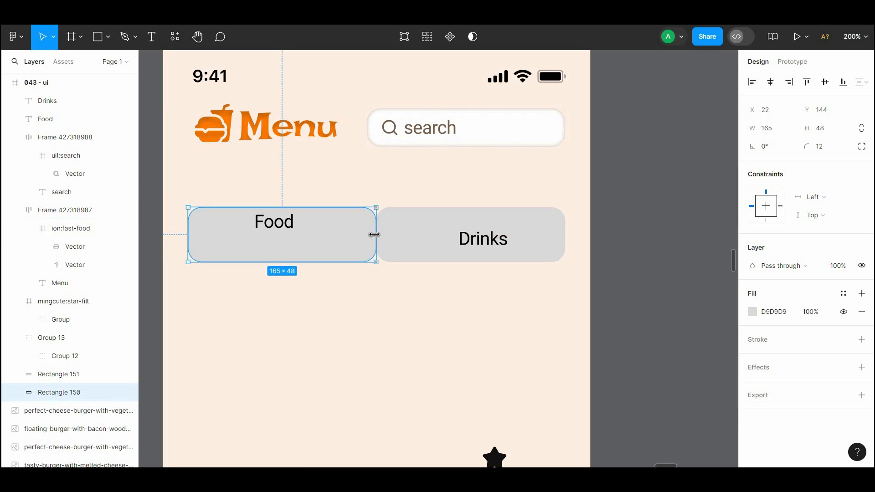
- Replace the Food rectangle with a copy of the Drinks rectangle, placed behind the Food label at X 22
{"action": "key", "text": "Delete"}
{"action": "left_click_drag", "start_coordinate": [437, 248], "coordinate": [175, 236]}
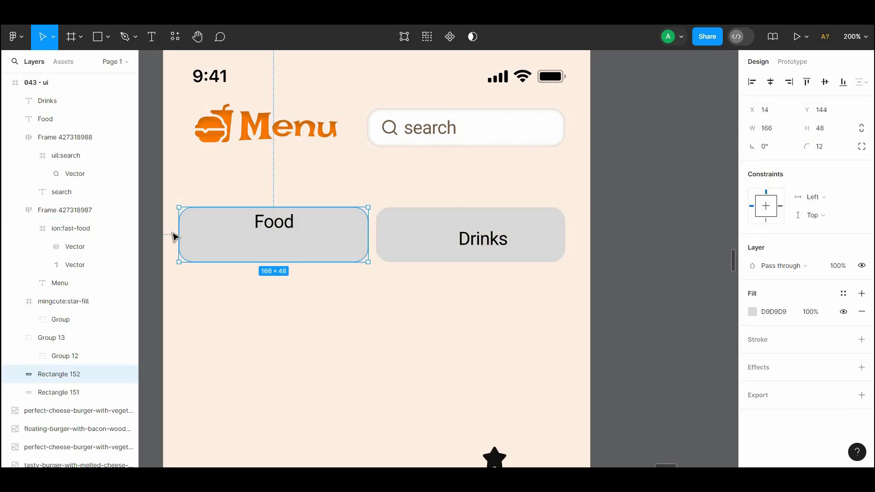
{"action": "key", "text": "Right"}
{"action": "key", "text": "Right"}
{"action": "key", "text": "Right"}
{"action": "key", "text": "Right"}
{"action": "key", "text": "Right"}
{"action": "key", "text": "Right"}
{"action": "key", "text": "Right"}
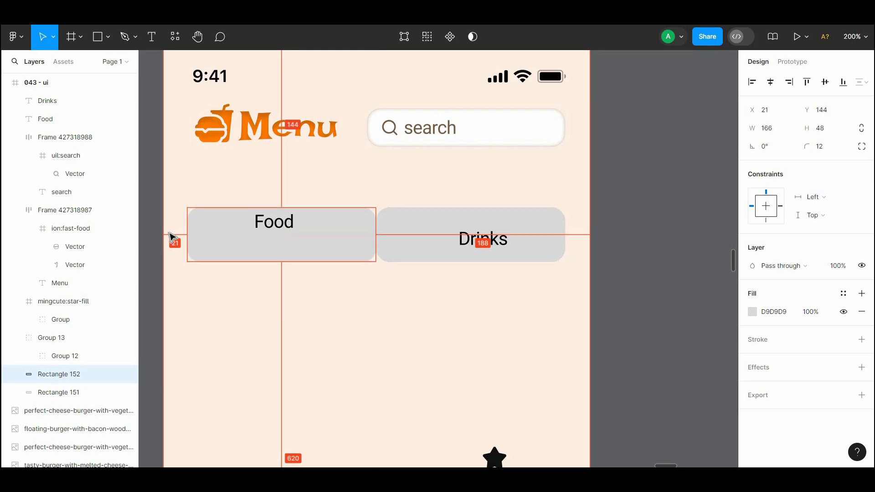
{"action": "key", "text": "Right"}
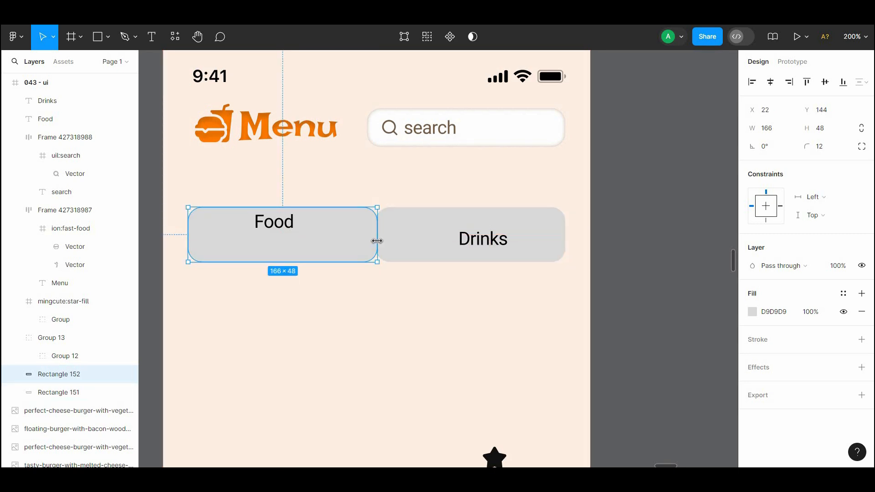
- Set the Drinks rectangle's width to 157 and move it right to X 196
{"action": "left_click", "coordinate": [410, 234]}
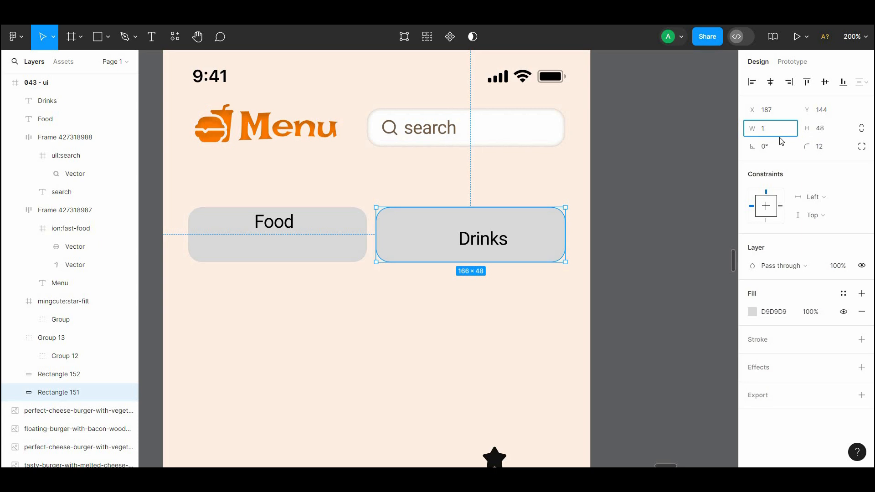
{"action": "left_click", "coordinate": [672, 157]}
{"action": "left_click", "coordinate": [512, 221]}
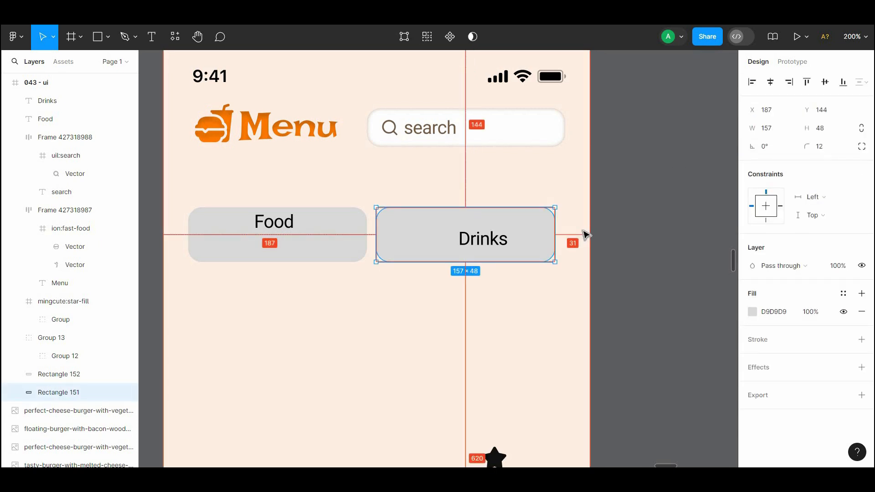
{"action": "key", "text": "alt+Right"}
{"action": "key", "text": "alt+Right"}
{"action": "key", "text": "alt+Right"}
{"action": "key", "text": "alt+Right"}
{"action": "key", "text": "alt+Right"}
{"action": "key", "text": "alt+Right"}
{"action": "key", "text": "alt+Right"}
{"action": "key", "text": "alt+Right"}
{"action": "key", "text": "alt+Right"}
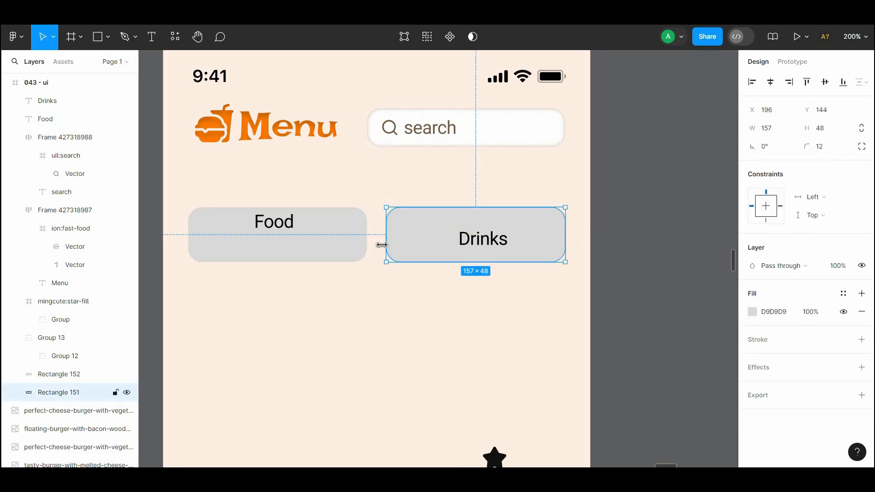
- Extend the Drinks rectangle slightly toward the Food rectangle and undo the stray drags
{"action": "left_click_drag", "start_coordinate": [382, 243], "coordinate": [452, 314]}
{"action": "key", "text": "ctrl+z"}
{"action": "left_click_drag", "start_coordinate": [442, 249], "coordinate": [248, 317]}
{"action": "key", "text": "ctrl+z"}
{"action": "left_click", "coordinate": [441, 293]}
- Move the Food label down to the vertical middle of its rectangle
{"action": "scroll", "coordinate": [283, 195], "scroll_direction": "down", "scroll_amount": 1}
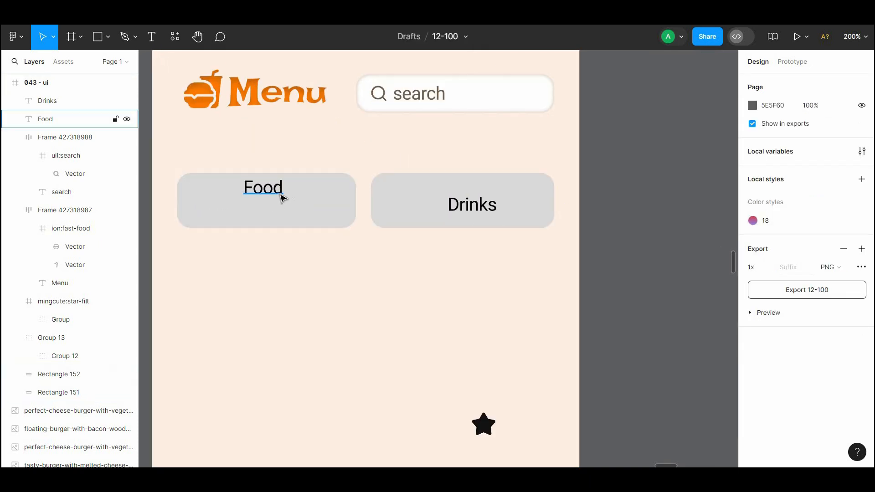
{"action": "left_click", "coordinate": [279, 190]}
{"action": "left_click_drag", "start_coordinate": [279, 191], "coordinate": [277, 204]}
- Change the Food rectangle's fill to white FFFFFF
{"action": "left_click", "coordinate": [313, 201]}
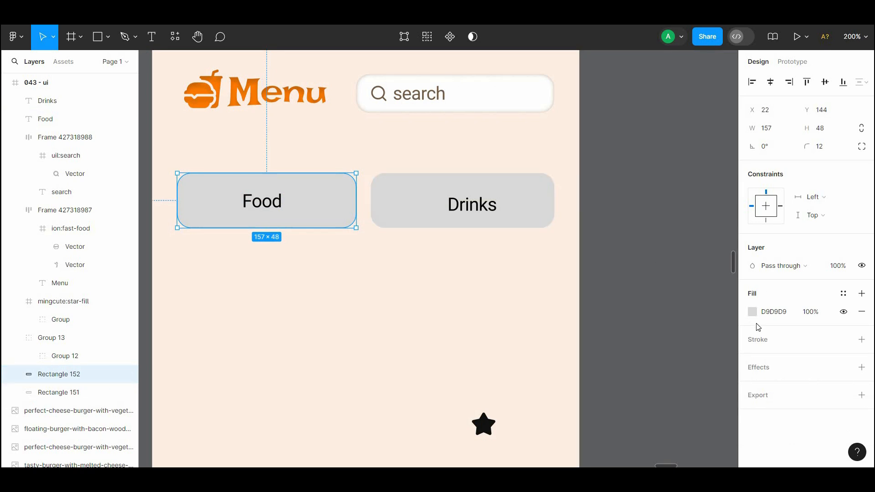
{"action": "left_click", "coordinate": [753, 312]}
{"action": "type", "text": "fff"}
{"action": "key", "text": "Return"}
- Give the Food rectangle an inner shadow with X offset 1 and Y offset 2, and raise its blur slightly
{"action": "left_click", "coordinate": [862, 367]}
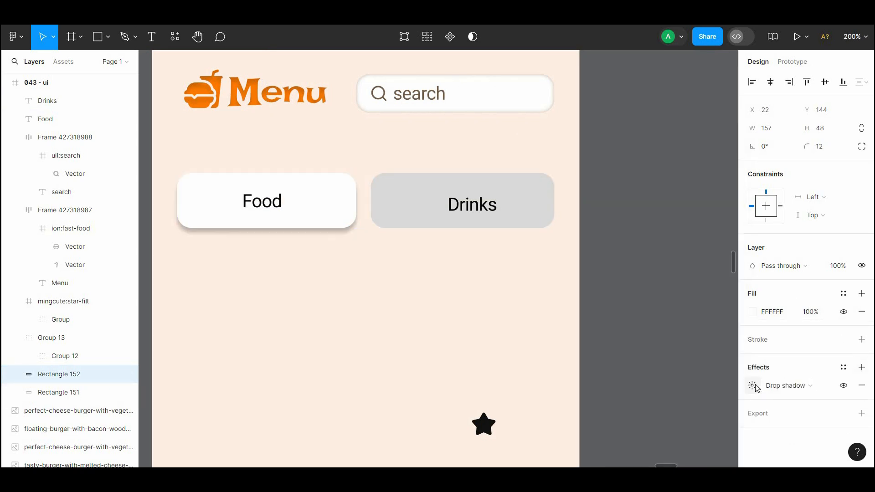
{"action": "left_click", "coordinate": [785, 386]}
{"action": "left_click", "coordinate": [784, 369]}
{"action": "left_click", "coordinate": [753, 385]}
{"action": "left_click_drag", "start_coordinate": [614, 430], "coordinate": [613, 432]}
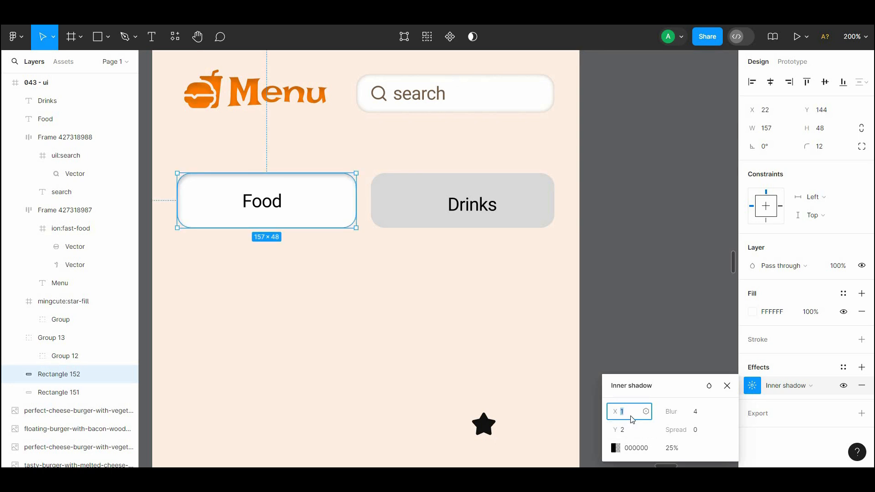
{"action": "left_click_drag", "start_coordinate": [683, 403], "coordinate": [690, 403]}
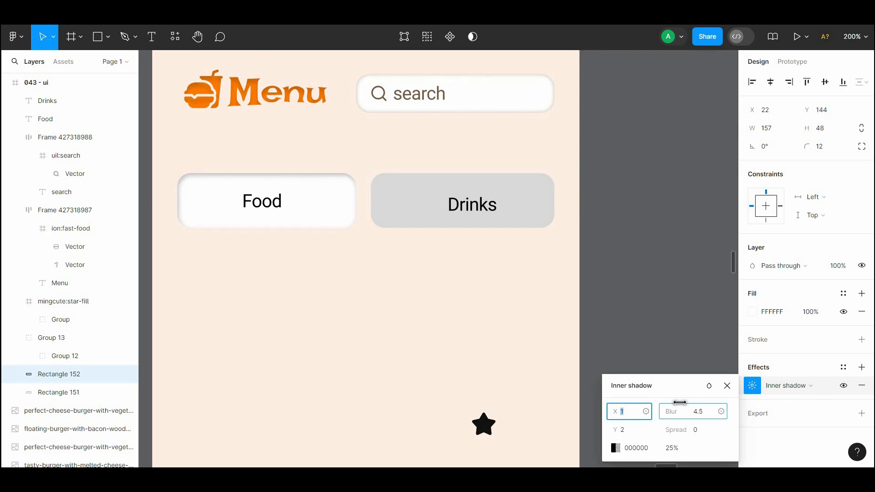
{"action": "left_click", "coordinate": [263, 201]}
{"action": "scroll", "coordinate": [351, 295], "scroll_direction": "up", "scroll_amount": 2}
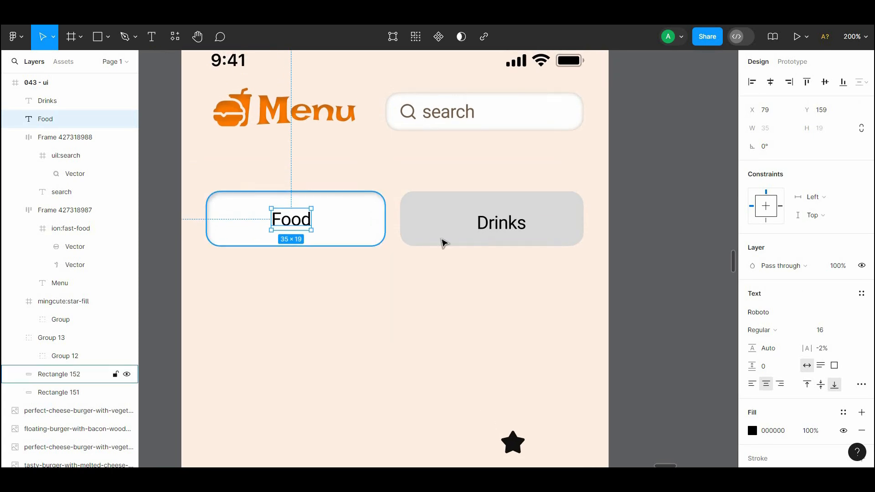
{"action": "left_click", "coordinate": [441, 274]}
- Fill the Food rectangle with the orange sampled from the Menu logo
{"action": "left_click", "coordinate": [334, 230]}
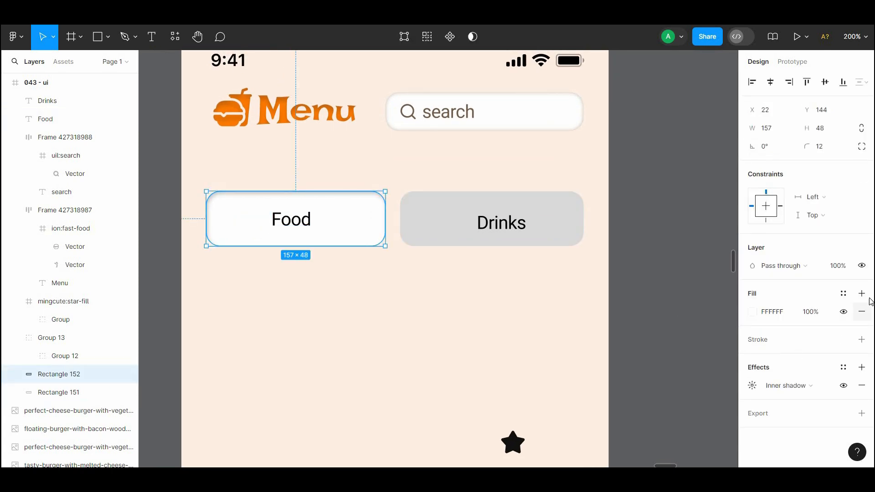
{"action": "left_click", "coordinate": [753, 385]}
{"action": "left_click", "coordinate": [752, 312]}
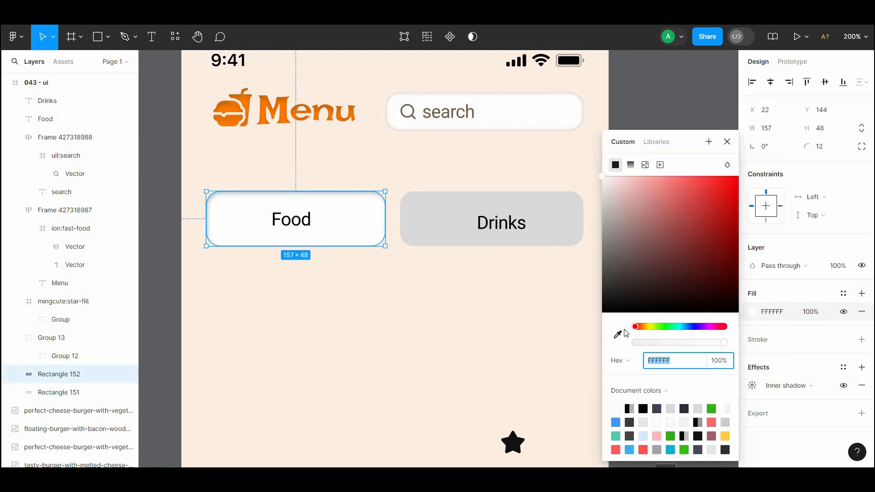
{"action": "left_click", "coordinate": [620, 333]}
{"action": "left_click", "coordinate": [298, 111]}
{"action": "left_click", "coordinate": [371, 271]}
- Change the Food label's color to white FFFFFF and its font weight to Bold
{"action": "left_click", "coordinate": [308, 222]}
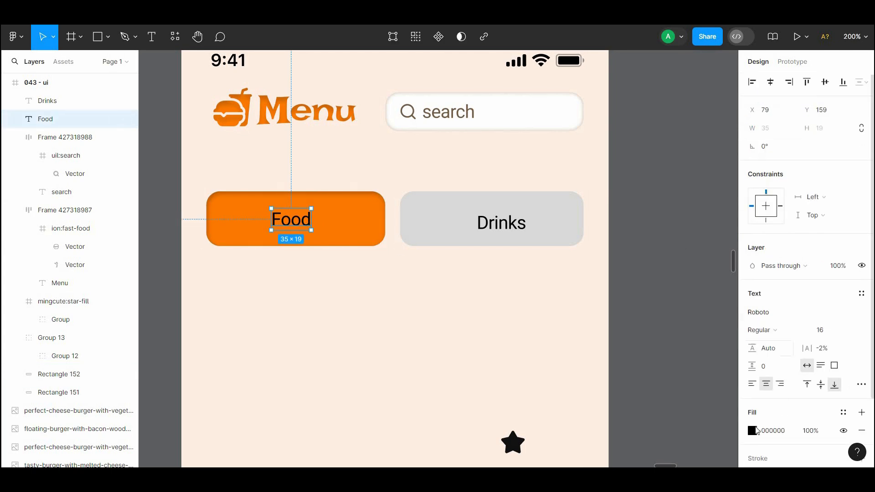
{"action": "left_click", "coordinate": [753, 429]}
{"action": "left_click_drag", "start_coordinate": [608, 184], "coordinate": [596, 175]}
{"action": "left_click", "coordinate": [798, 333]}
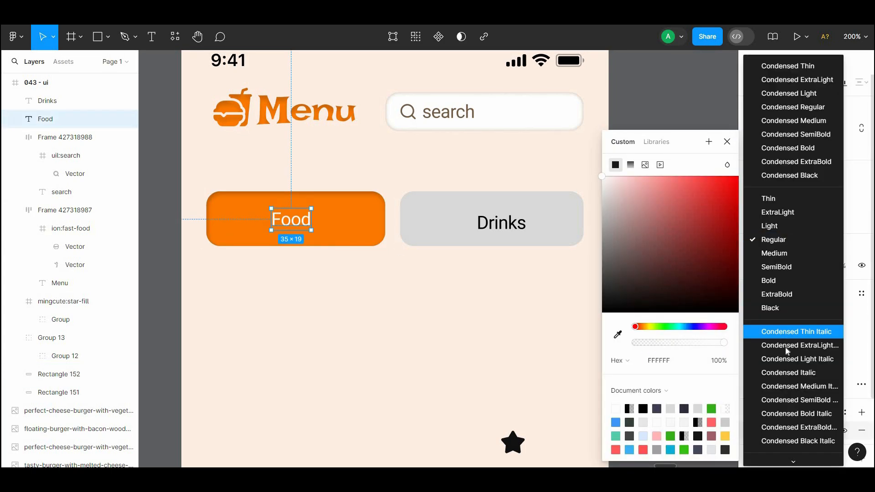
{"action": "left_click", "coordinate": [769, 280]}
{"action": "left_click", "coordinate": [320, 260]}
{"action": "scroll", "coordinate": [371, 193], "scroll_direction": "down", "scroll_amount": 2}
{"action": "scroll", "coordinate": [371, 193], "scroll_direction": "right", "scroll_amount": 2}
{"action": "left_click", "coordinate": [367, 190]}
{"action": "left_click_drag", "start_coordinate": [367, 190], "coordinate": [315, 188]}
{"action": "left_click", "coordinate": [362, 250]}
{"action": "scroll", "coordinate": [410, 238], "scroll_direction": "up", "scroll_amount": 2}
{"action": "left_click", "coordinate": [410, 238]}
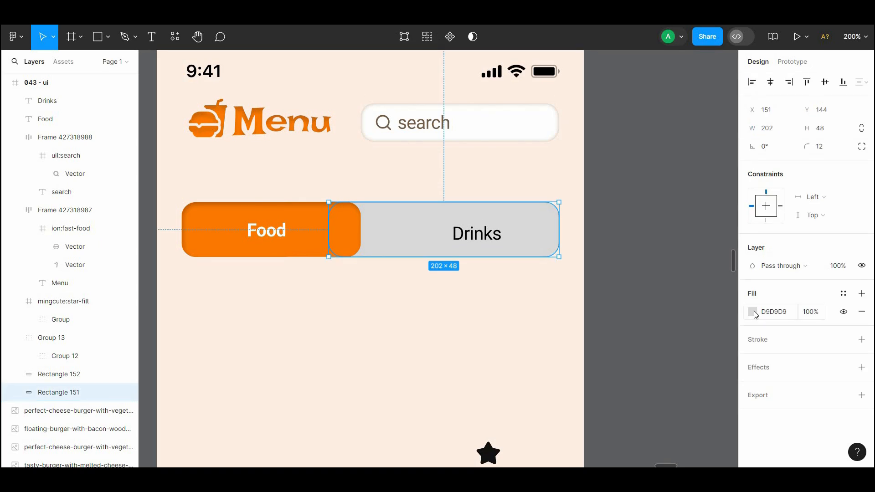
{"action": "left_click", "coordinate": [753, 312]}
{"action": "left_click", "coordinate": [647, 208]}
{"action": "left_click_drag", "start_coordinate": [647, 209], "coordinate": [564, 157]}
{"action": "left_click", "coordinate": [563, 157]}
{"action": "left_click", "coordinate": [482, 234]}
{"action": "left_click_drag", "start_coordinate": [478, 233], "coordinate": [472, 231]}
{"action": "key", "text": "ctrl+z"}
{"action": "key", "text": "ctrl+z"}
{"action": "key", "text": "ctrl+z"}
{"action": "key", "text": "ctrl+z"}
{"action": "key", "text": "ctrl+z"}
{"action": "key", "text": "ctrl+z"}
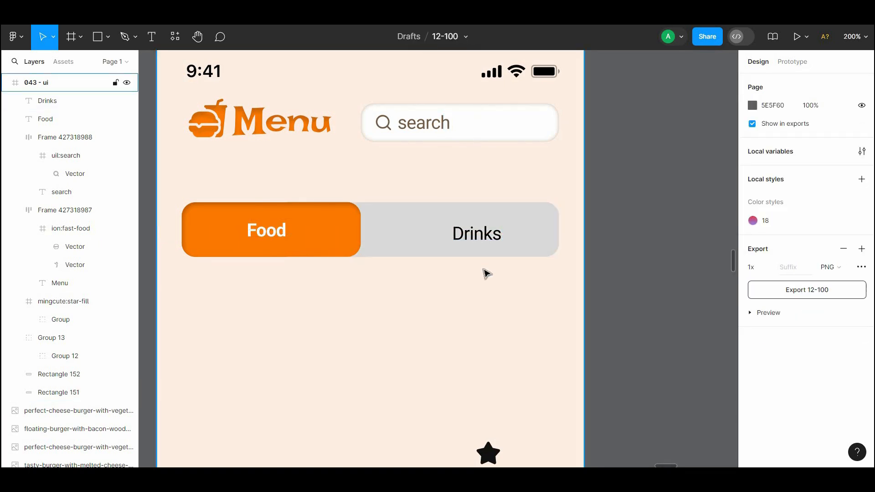
- Center the Drinks label horizontally in its gray rectangle and move it up to the rectangle's vertical middle
{"action": "left_click", "coordinate": [477, 233], "text": "shift"}
{"action": "left_click", "coordinate": [771, 81]}
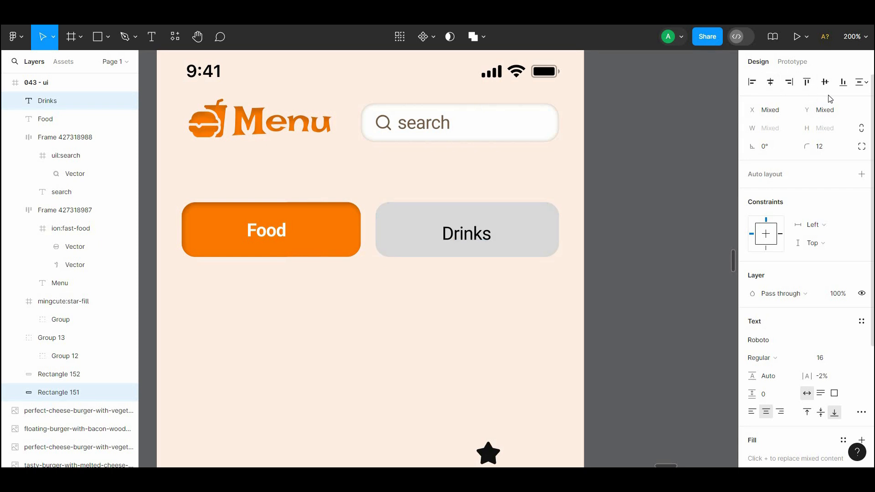
{"action": "left_click", "coordinate": [674, 154]}
{"action": "left_click", "coordinate": [524, 232]}
{"action": "left_click", "coordinate": [484, 233]}
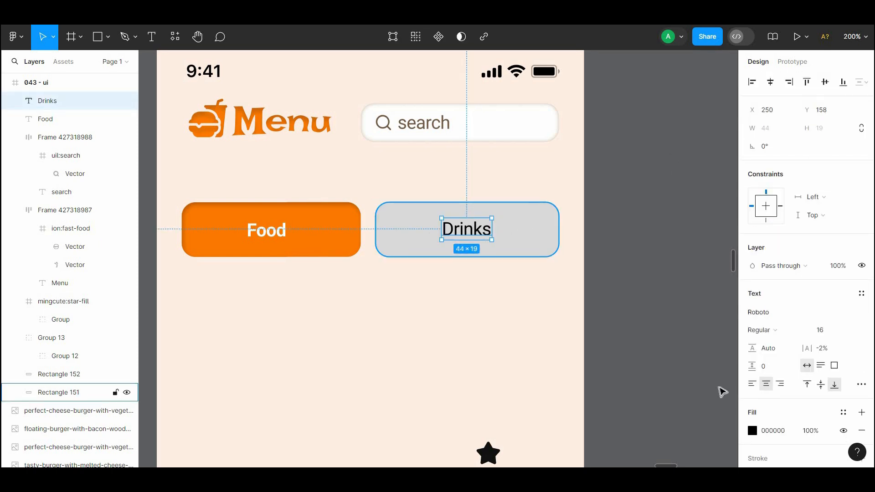
{"action": "left_click", "coordinate": [532, 307]}
- Extend the Drinks rectangle beneath the whole Food rectangle to a width of 333 and change its fill to white FFFFFF
{"action": "left_click", "coordinate": [453, 244]}
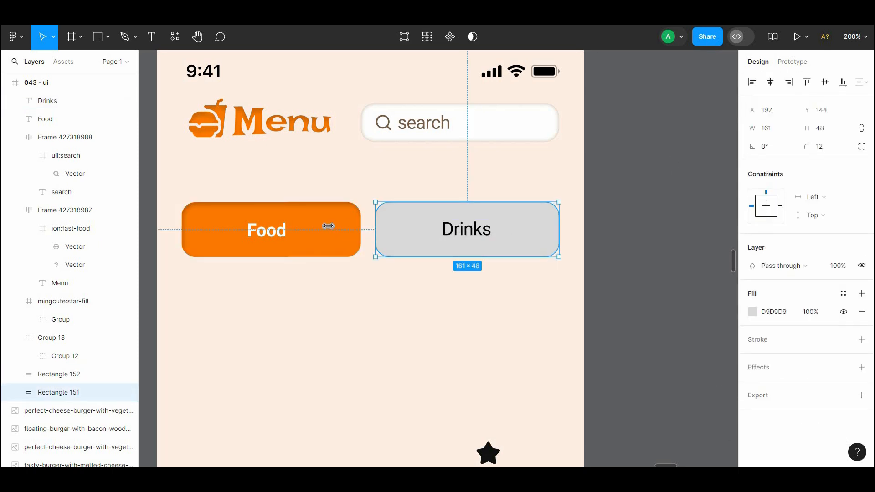
{"action": "left_click_drag", "start_coordinate": [376, 230], "coordinate": [181, 225]}
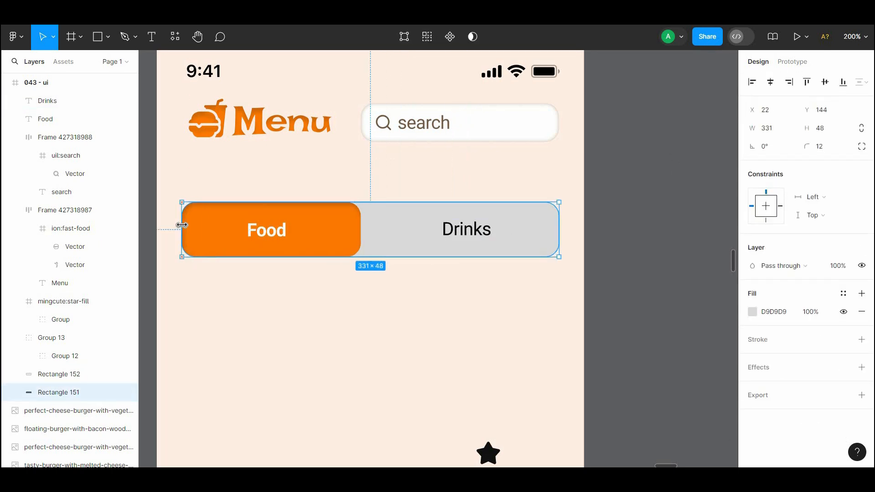
{"action": "left_click", "coordinate": [751, 316]}
{"action": "left_click_drag", "start_coordinate": [630, 193], "coordinate": [584, 158]}
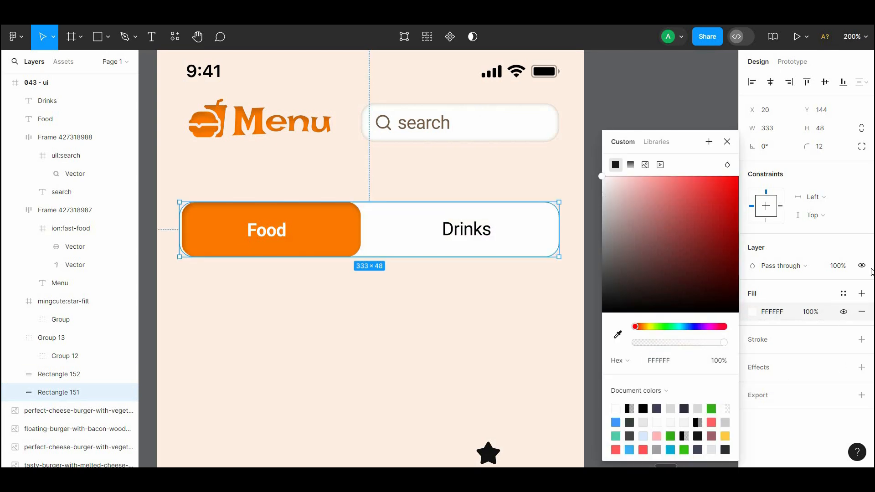
- Give the wide white rectangle an inner shadow with a reduced Y offset
{"action": "left_click", "coordinate": [861, 368]}
{"action": "left_click", "coordinate": [785, 385]}
{"action": "left_click", "coordinate": [800, 370]}
{"action": "left_click", "coordinate": [752, 385]}
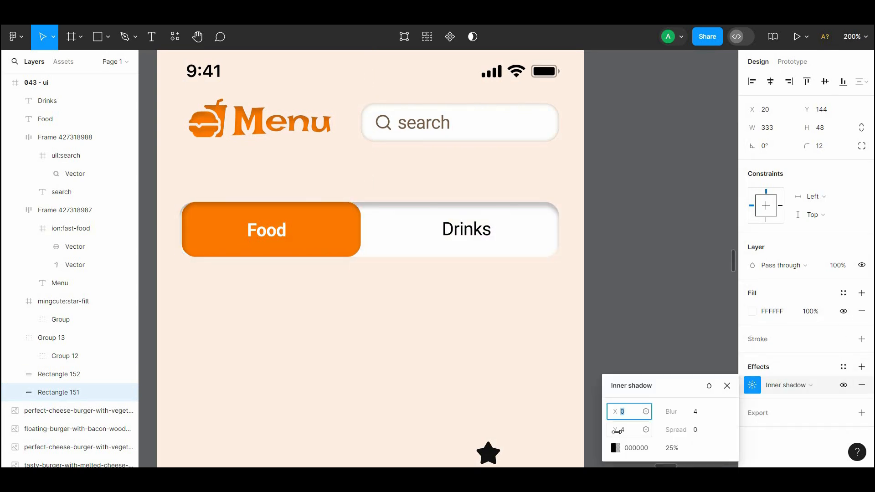
{"action": "left_click_drag", "start_coordinate": [618, 430], "coordinate": [612, 430]}
{"action": "left_click", "coordinate": [529, 367]}
- Recolor the Drinks label with the brown sampled from the search icon
{"action": "scroll", "coordinate": [508, 267], "scroll_direction": "down", "scroll_amount": 2}
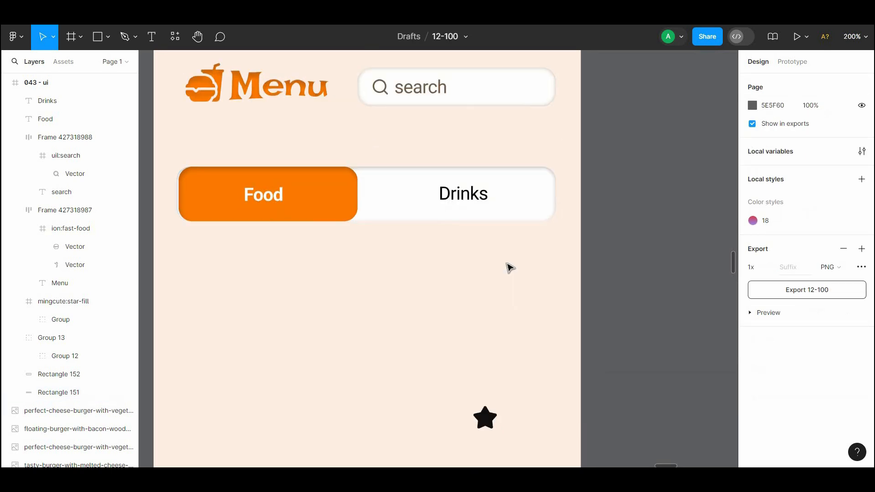
{"action": "left_click", "coordinate": [464, 186]}
{"action": "left_click", "coordinate": [753, 430]}
{"action": "left_click", "coordinate": [618, 334]}
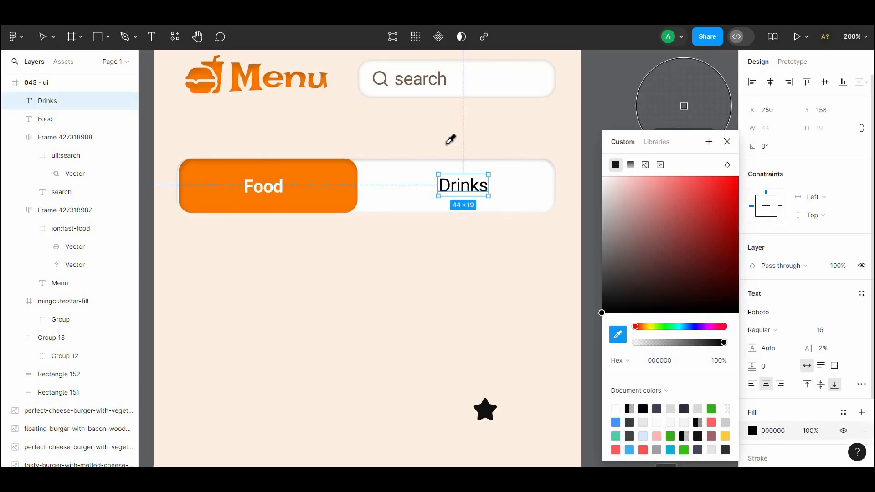
{"action": "left_click", "coordinate": [386, 80]}
{"action": "left_click", "coordinate": [444, 267]}
{"action": "left_click_drag", "start_coordinate": [444, 266], "coordinate": [538, 278]}
- Set the Drinks label's font weight to Bold
{"action": "left_click", "coordinate": [557, 204]}
{"action": "left_click", "coordinate": [778, 329]}
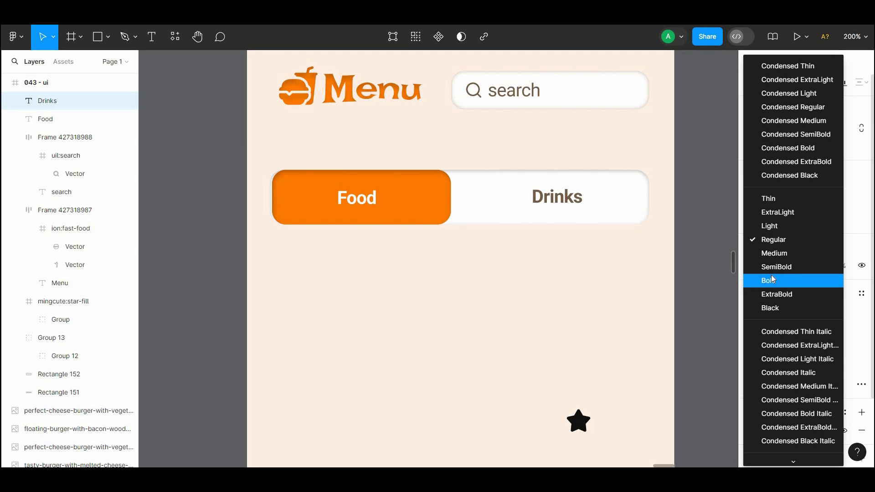
{"action": "left_click", "coordinate": [770, 280]}
{"action": "left_click", "coordinate": [600, 266]}
- Move the star icon up to just below the Drinks button, at X 323 and Y 253
{"action": "key", "text": "shift+0"}
{"action": "left_click_drag", "start_coordinate": [593, 231], "coordinate": [579, 142]}
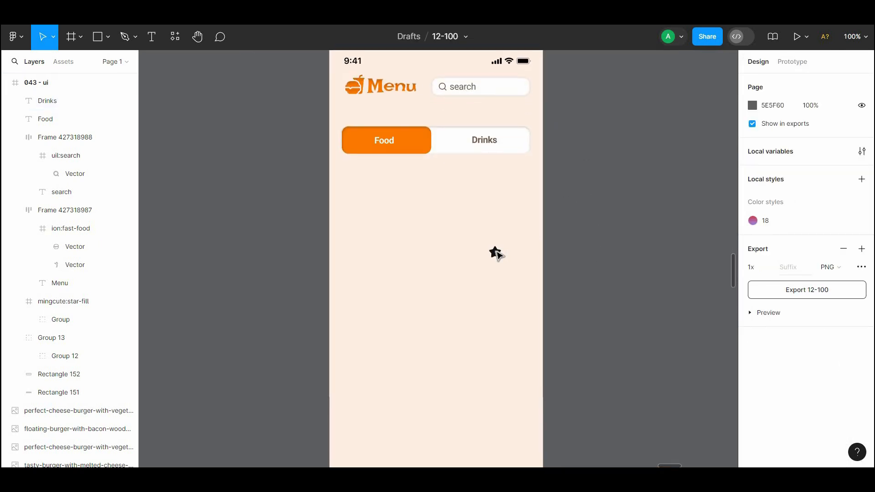
{"action": "left_click_drag", "start_coordinate": [495, 254], "coordinate": [521, 355]}
{"action": "key", "text": "ctrl+plus"}
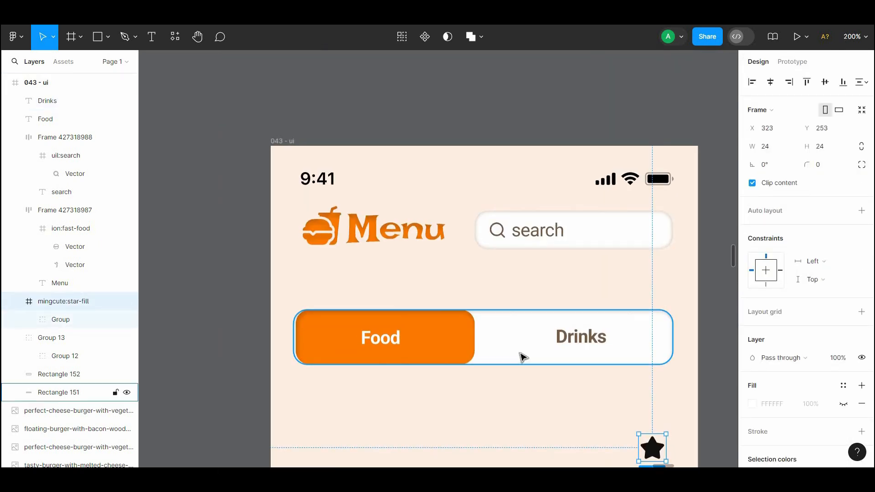
{"action": "left_click", "coordinate": [521, 356]}
- Align the Food and Drinks labels and both rectangles on their vertical centers
{"action": "left_click_drag", "start_coordinate": [686, 384], "coordinate": [296, 316]}
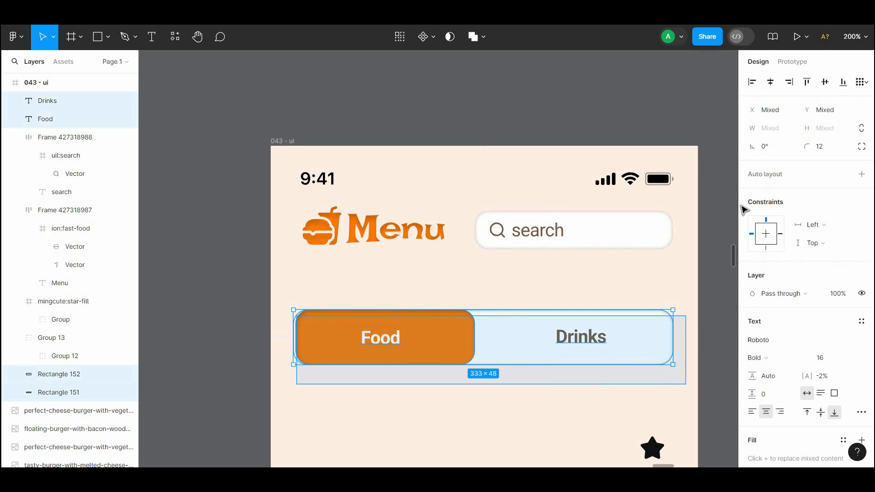
{"action": "left_click", "coordinate": [826, 83]}
{"action": "left_click", "coordinate": [606, 419]}
- Combine the Food label and its orange rectangle into an auto layout frame
{"action": "left_click", "coordinate": [390, 337]}
{"action": "left_click", "coordinate": [443, 335], "text": "shift"}
{"action": "right_click", "coordinate": [442, 336]}
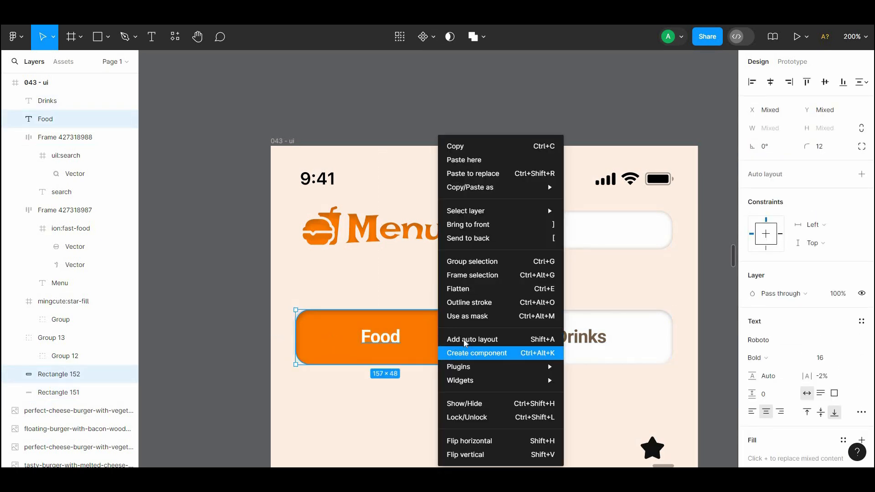
{"action": "left_click", "coordinate": [464, 340]}
{"action": "left_click", "coordinate": [464, 391]}
- Add a drop shadow to the Food button with Y offset 2 and blur 15.3
{"action": "left_click_drag", "start_coordinate": [458, 381], "coordinate": [440, 310]}
{"action": "left_click_drag", "start_coordinate": [362, 283], "coordinate": [340, 237]}
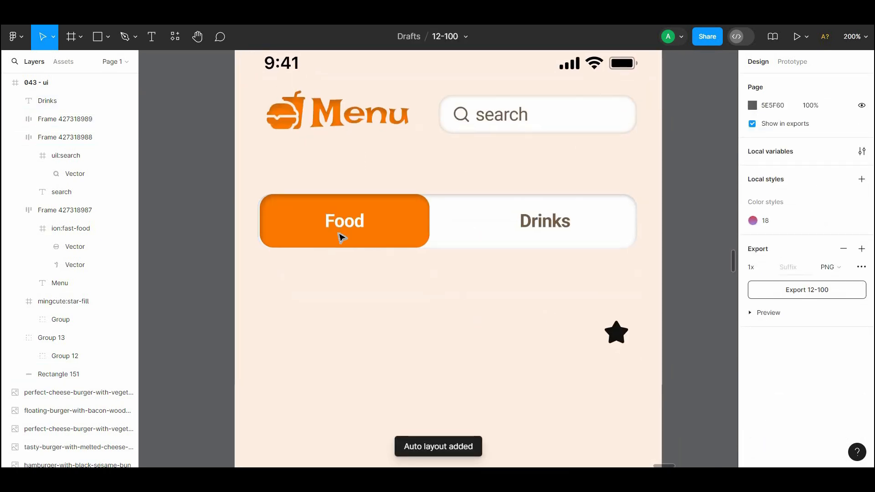
{"action": "left_click_drag", "start_coordinate": [369, 267], "coordinate": [342, 246]}
{"action": "left_click_drag", "start_coordinate": [529, 252], "coordinate": [527, 234]}
{"action": "left_click", "coordinate": [344, 176]}
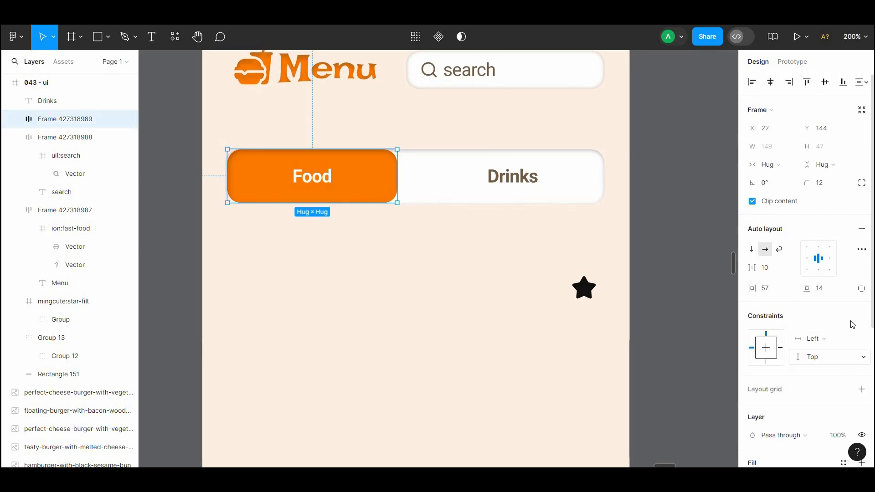
{"action": "scroll", "coordinate": [872, 307], "scroll_direction": "down", "scroll_amount": 5}
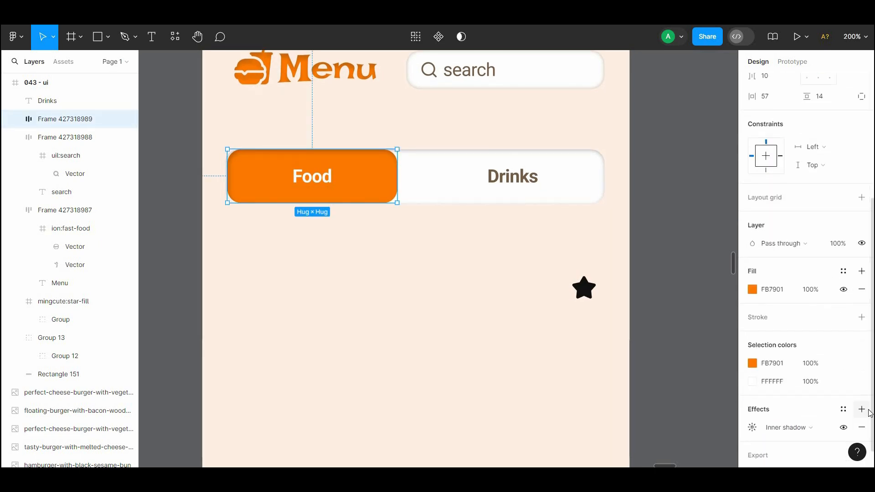
{"action": "left_click", "coordinate": [862, 410]}
{"action": "left_click", "coordinate": [753, 427]}
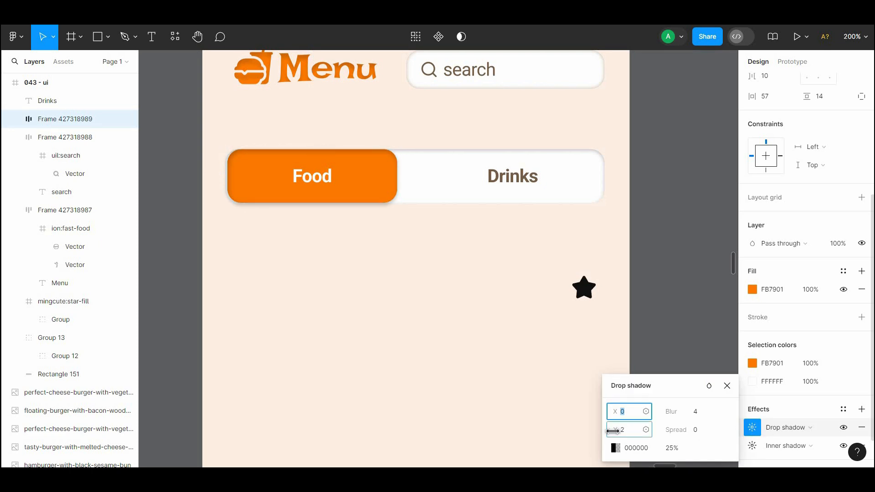
{"action": "left_click_drag", "start_coordinate": [613, 431], "coordinate": [623, 428]}
{"action": "left_click_drag", "start_coordinate": [672, 411], "coordinate": [792, 414]}
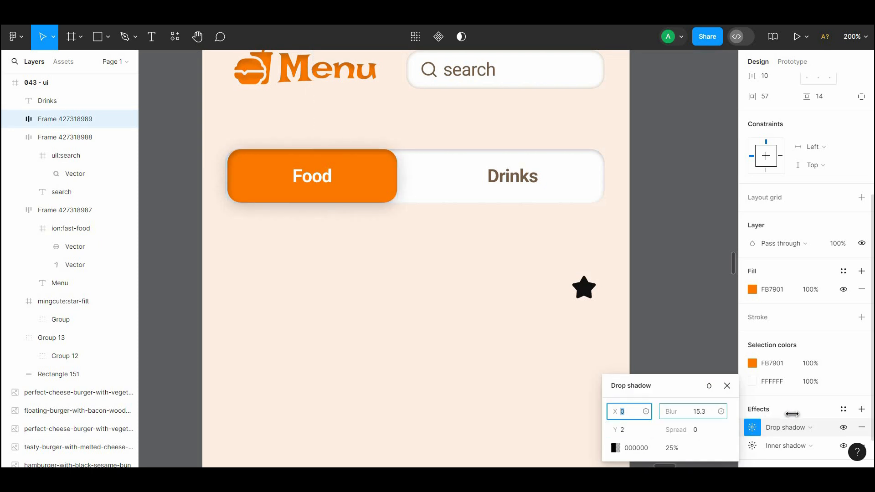
{"action": "left_click", "coordinate": [453, 352]}
{"action": "left_click", "coordinate": [362, 189]}
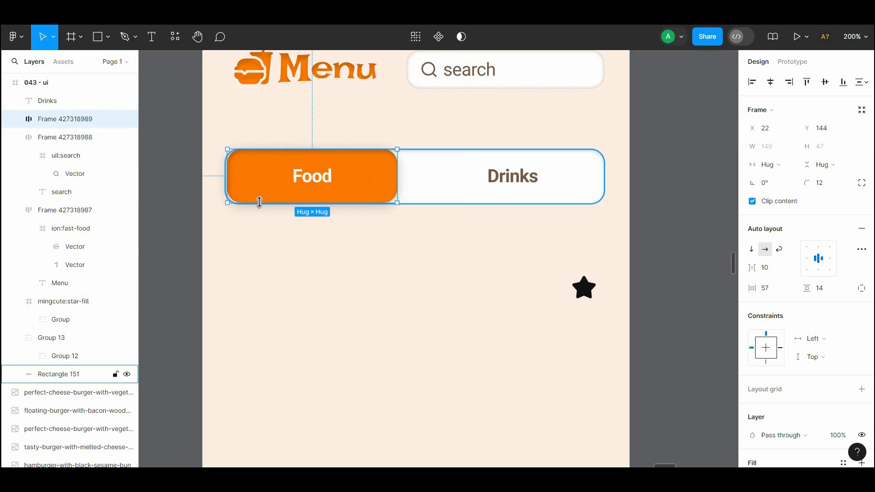
{"action": "left_click", "coordinate": [225, 184]}
{"action": "left_click", "coordinate": [285, 249]}
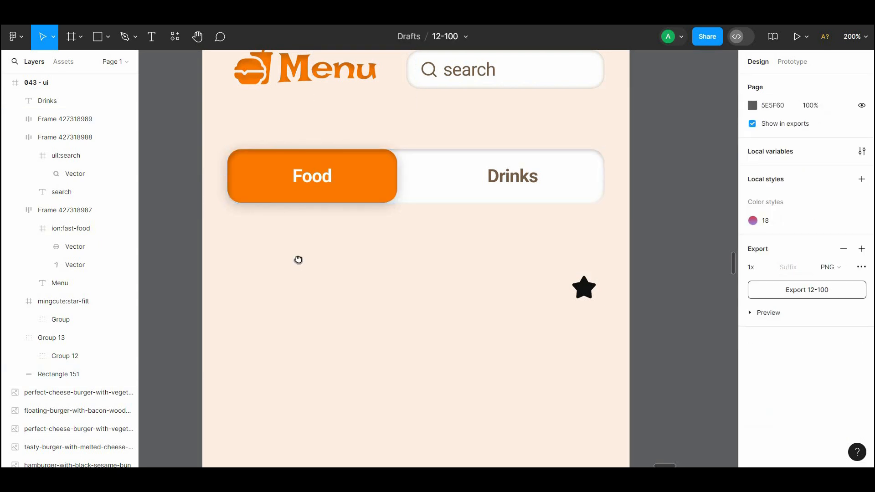
- Try the Medium font weight on the search label and undo it
{"action": "left_click_drag", "start_coordinate": [299, 260], "coordinate": [288, 361]}
{"action": "left_click", "coordinate": [457, 172]}
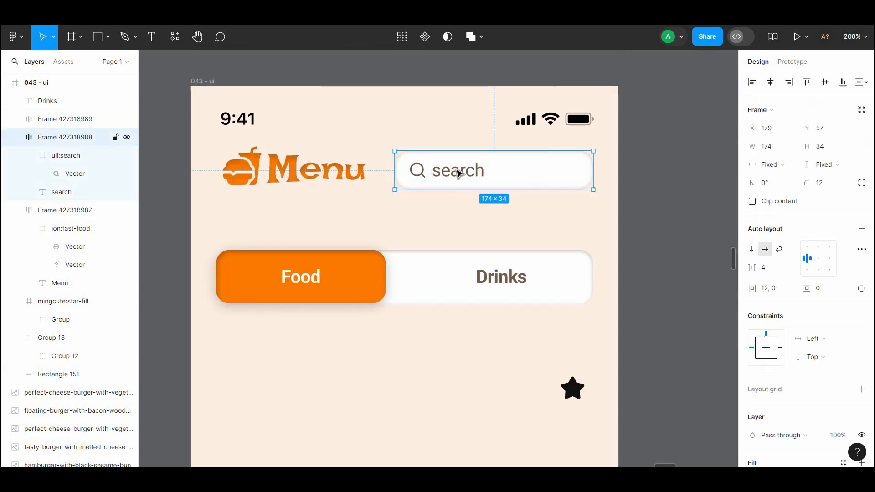
{"action": "double_click", "coordinate": [453, 171]}
{"action": "left_click", "coordinate": [785, 292]}
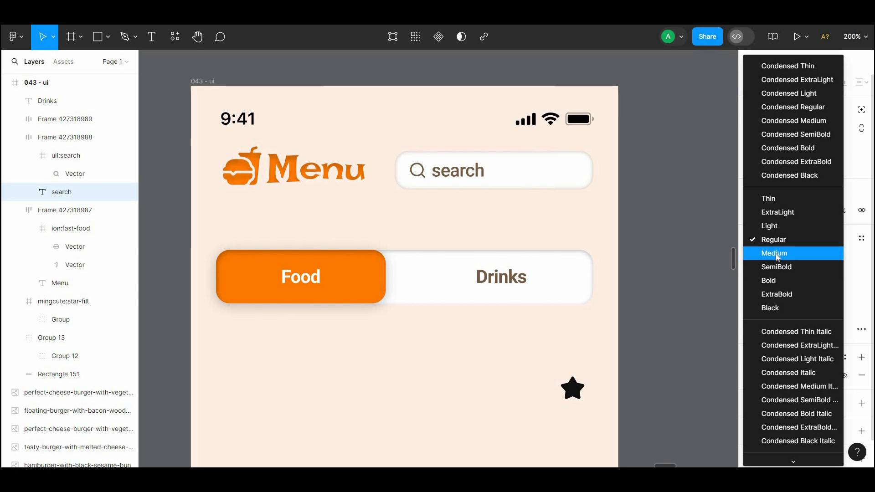
{"action": "left_click", "coordinate": [777, 258]}
{"action": "key", "text": "ctrl+z"}
{"action": "left_click", "coordinate": [660, 241]}
- Draw a 328 × 128 rectangle below the category buttons at X 22, Y 230, and shorten its height to 108
{"action": "left_click_drag", "start_coordinate": [637, 321], "coordinate": [673, 164]}
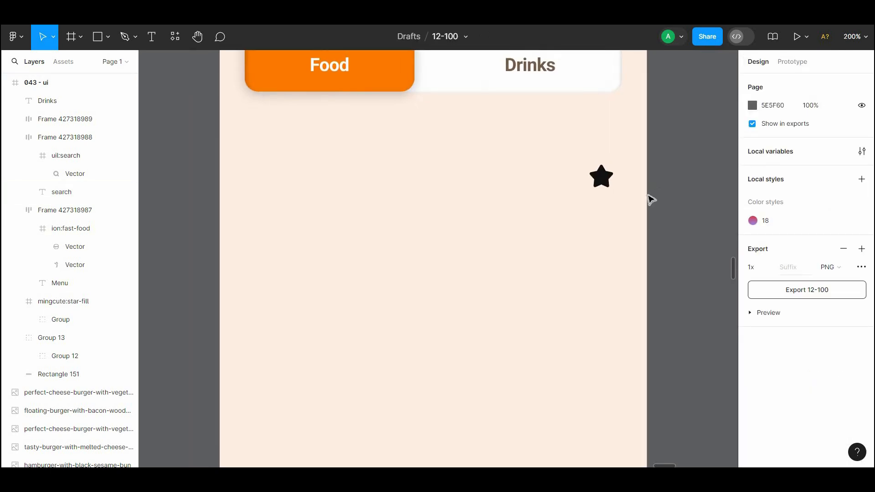
{"action": "left_click", "coordinate": [106, 38]}
{"action": "left_click", "coordinate": [67, 64]}
{"action": "left_click_drag", "start_coordinate": [245, 136], "coordinate": [618, 283]}
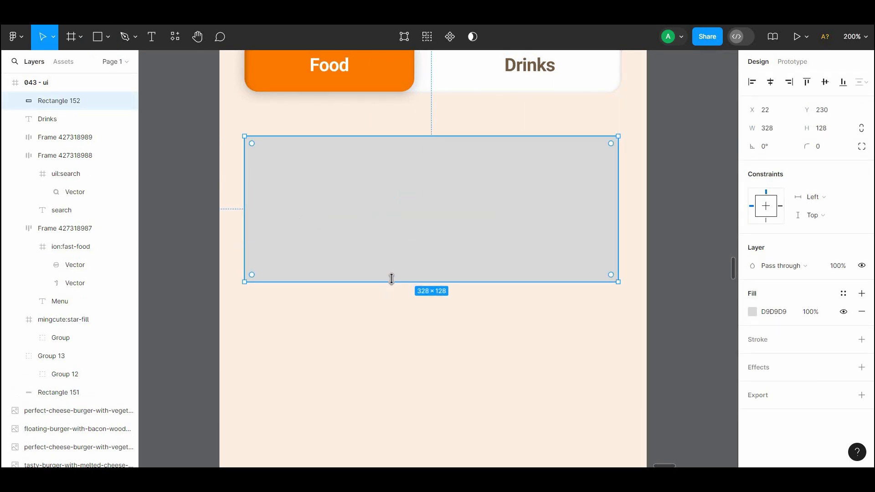
{"action": "left_click_drag", "start_coordinate": [392, 278], "coordinate": [318, 322]}
{"action": "left_click", "coordinate": [405, 295]}
{"action": "left_click", "coordinate": [319, 321]}
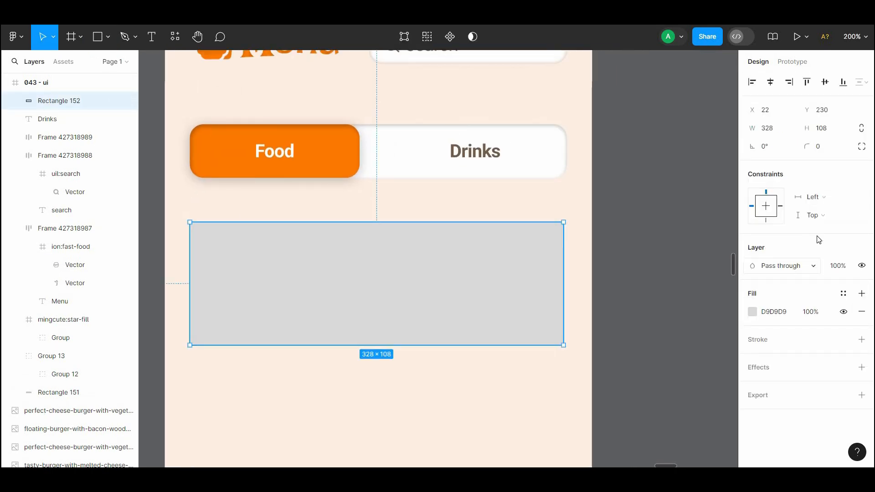
- Change the new rectangle's fill to white FFFFFF
{"action": "left_click", "coordinate": [753, 312]}
{"action": "left_click", "coordinate": [755, 312]}
{"action": "left_click", "coordinate": [753, 312]}
{"action": "left_click_drag", "start_coordinate": [613, 189], "coordinate": [602, 175]}
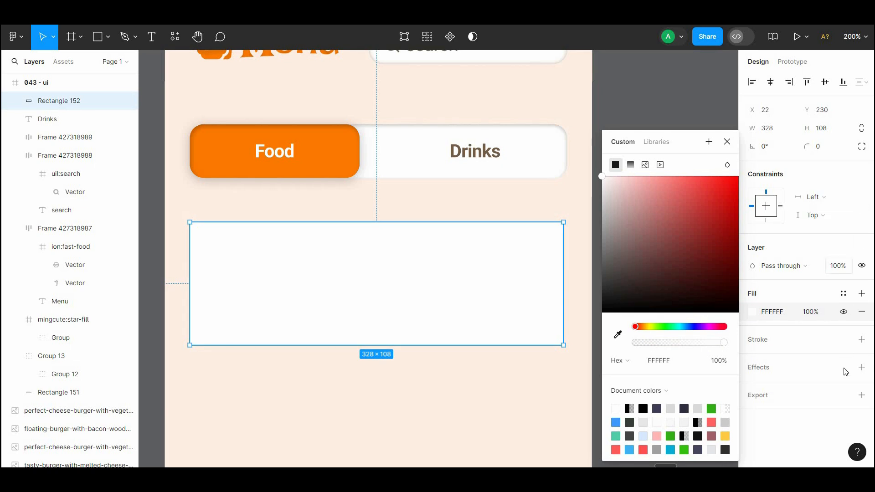
- Give the new white rectangle an inner shadow with X offset 1, Y offset 2 and blur 6.8
{"action": "left_click", "coordinate": [861, 367]}
{"action": "left_click", "coordinate": [789, 385]}
{"action": "left_click", "coordinate": [801, 370]}
{"action": "left_click", "coordinate": [752, 386]}
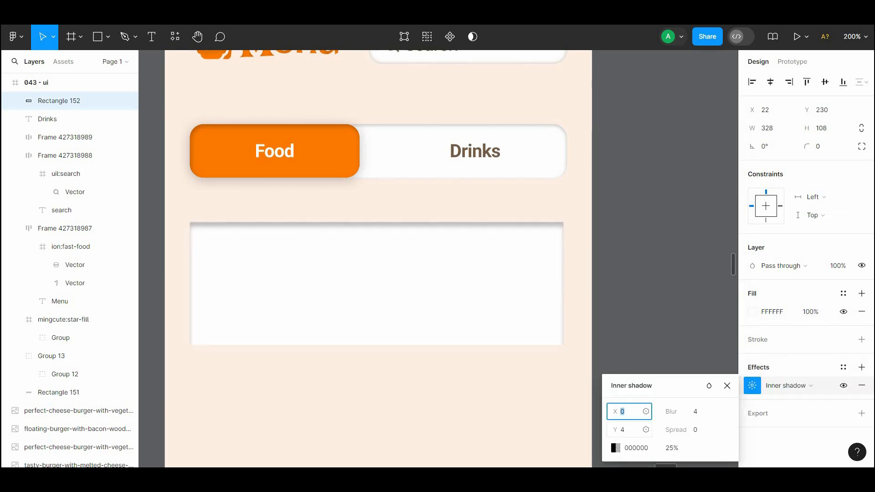
{"action": "left_click_drag", "start_coordinate": [615, 430], "coordinate": [613, 429]}
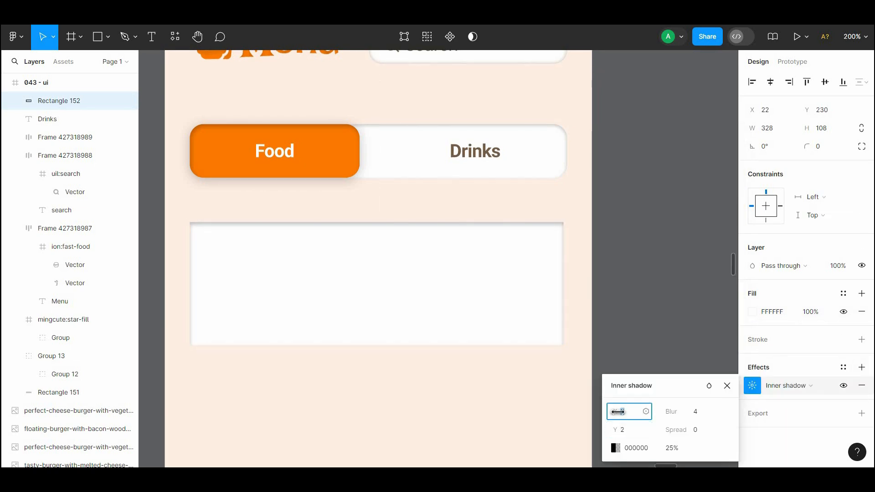
{"action": "left_click_drag", "start_coordinate": [672, 412], "coordinate": [703, 412]}
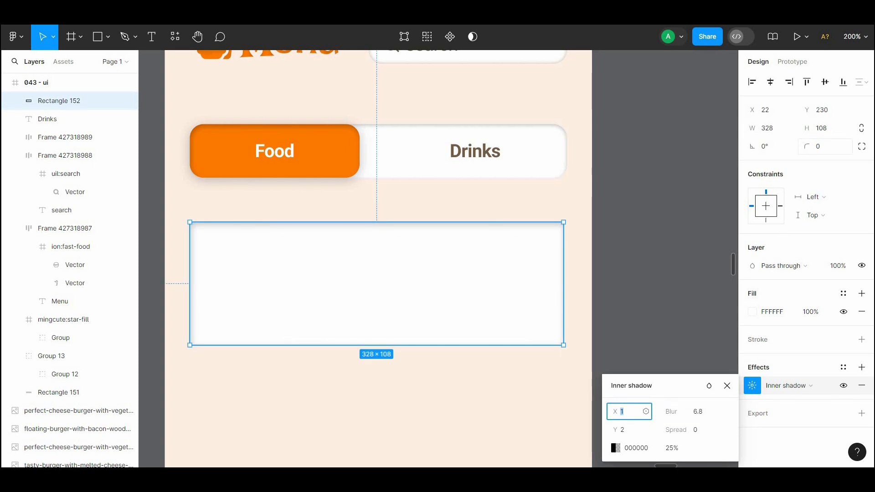
- Try a corner radius of 24 on the white card rectangle, and settle on a radius of 16
{"action": "left_click_drag", "start_coordinate": [807, 146], "coordinate": [829, 144]}
{"action": "type", "text": "24"}
{"action": "left_click", "coordinate": [689, 156]}
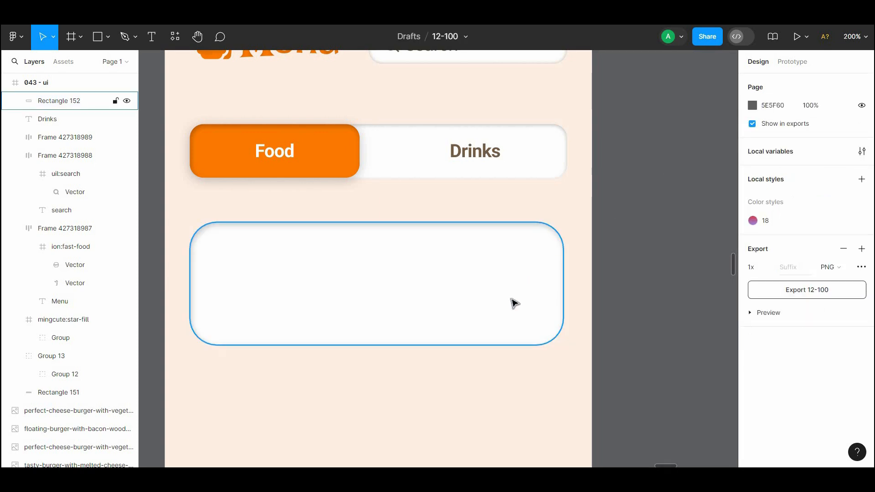
{"action": "left_click", "coordinate": [514, 303]}
{"action": "left_click", "coordinate": [628, 217]}
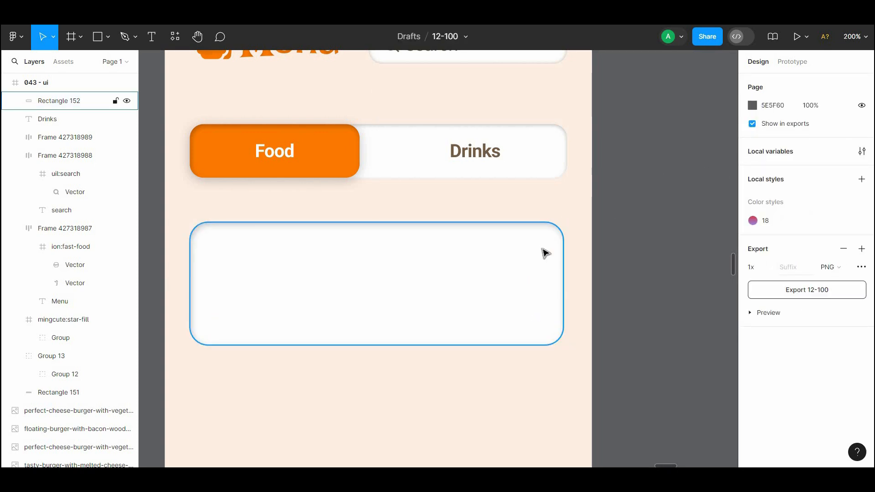
{"action": "left_click", "coordinate": [543, 252]}
- Adjust the Y offset of the white card's inner shadow
{"action": "left_click", "coordinate": [753, 385]}
{"action": "left_click", "coordinate": [633, 418]}
{"action": "left_click_drag", "start_coordinate": [619, 429], "coordinate": [617, 429]}
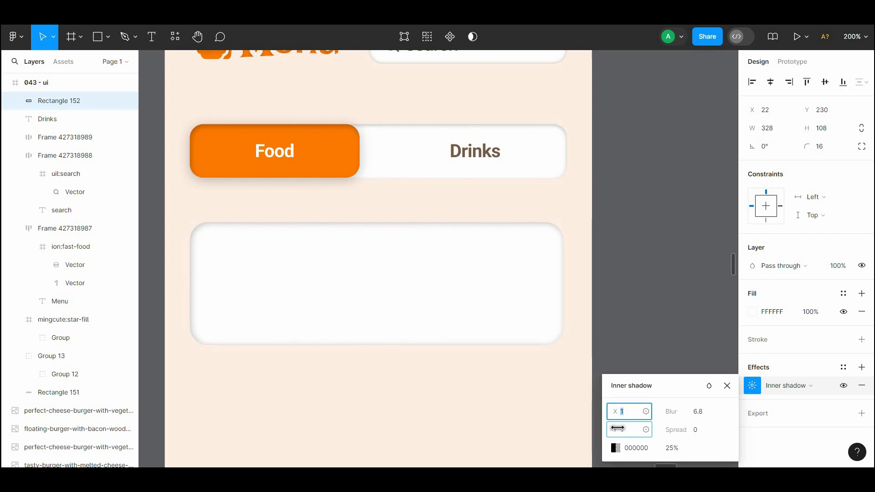
{"action": "left_click", "coordinate": [673, 301]}
{"action": "left_click", "coordinate": [546, 284]}
{"action": "left_click", "coordinate": [699, 344]}
{"action": "left_click_drag", "start_coordinate": [670, 295], "coordinate": [701, 220]}
- Draw a grey 62 × 72 rectangle inside the white card near its left end, at X 38, Y 245
{"action": "left_click", "coordinate": [98, 36]}
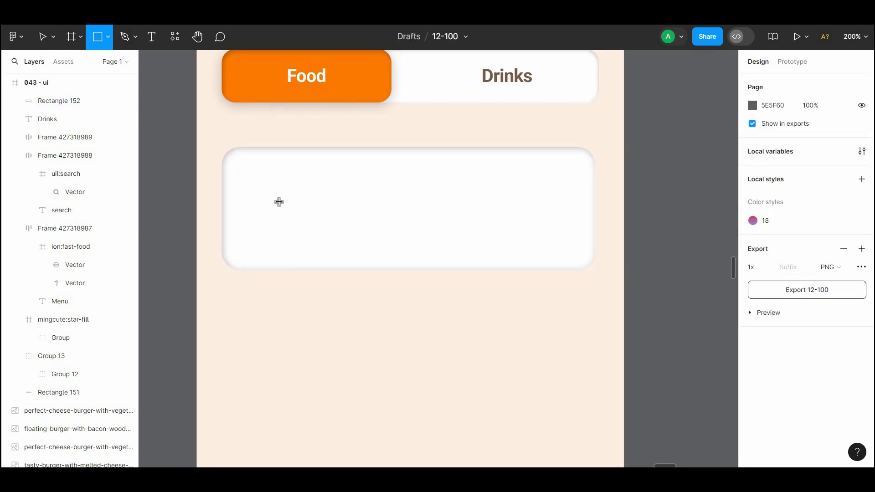
{"action": "mouse_move", "coordinate": [278, 201]}
{"action": "left_mouse_down"}
{"action": "mouse_move", "coordinate": [333, 256]}
{"action": "mouse_move", "coordinate": [288, 216]}
{"action": "left_mouse_up"}
{"action": "left_click", "coordinate": [369, 268]}
{"action": "left_click", "coordinate": [396, 280]}
{"action": "scroll", "coordinate": [402, 297], "scroll_direction": "down", "scroll_amount": 1}
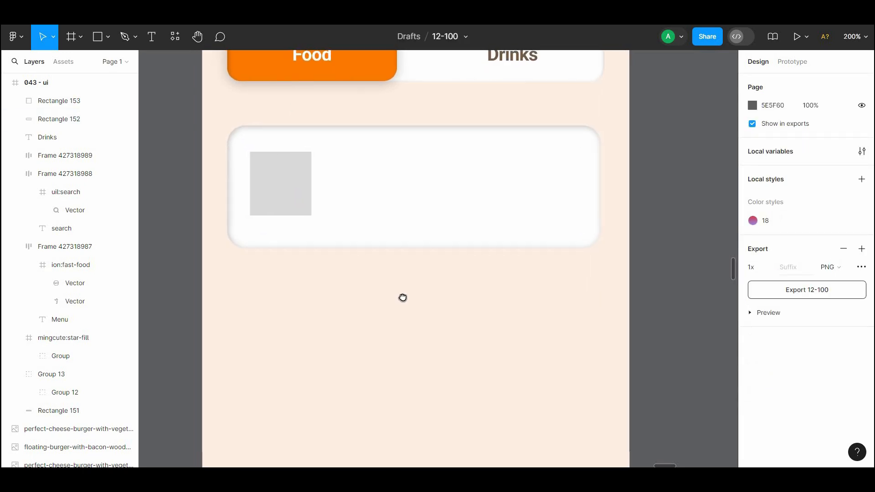
{"action": "scroll", "coordinate": [397, 332], "scroll_direction": "up", "scroll_amount": 2}
{"action": "left_click", "coordinate": [304, 257]}
{"action": "left_click_drag", "start_coordinate": [308, 268], "coordinate": [312, 276]}
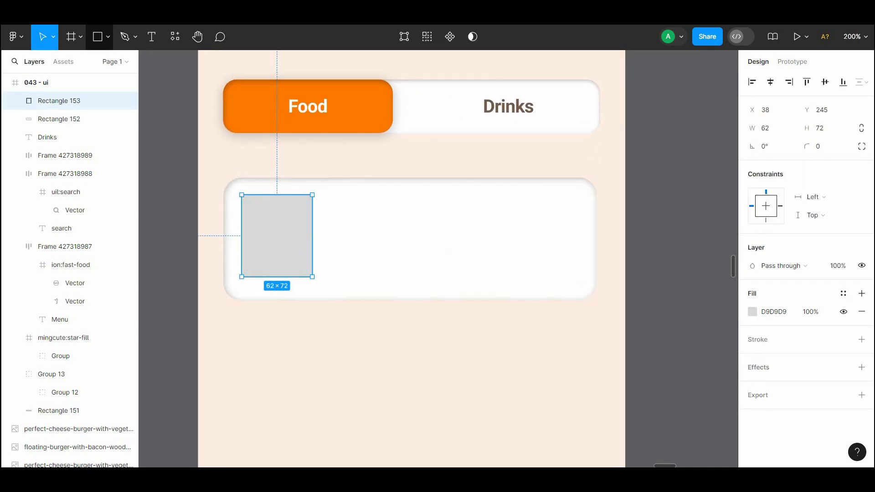
- Give the grey rectangle a corner radius of 12 and resize it to about 64 × 59
{"action": "type", "text": "12"}
{"action": "key", "text": "Return"}
{"action": "key", "text": "Escape"}
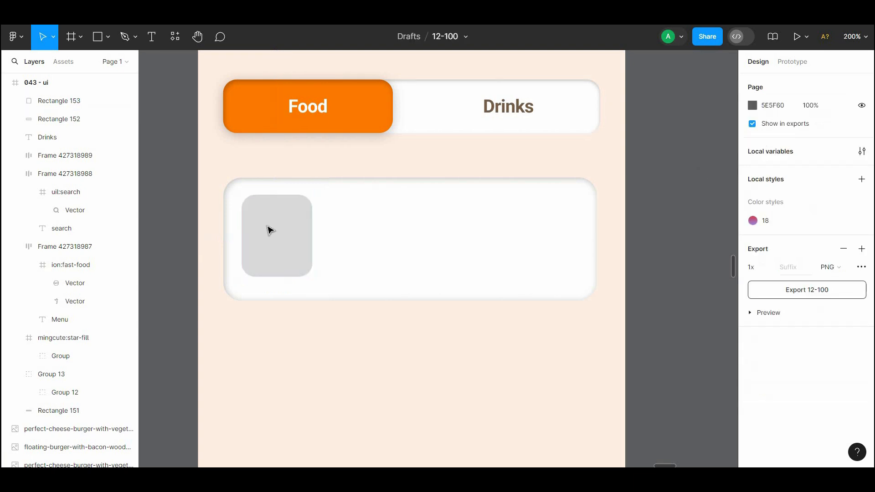
{"action": "left_click", "coordinate": [270, 231]}
{"action": "left_click_drag", "start_coordinate": [287, 276], "coordinate": [285, 258]}
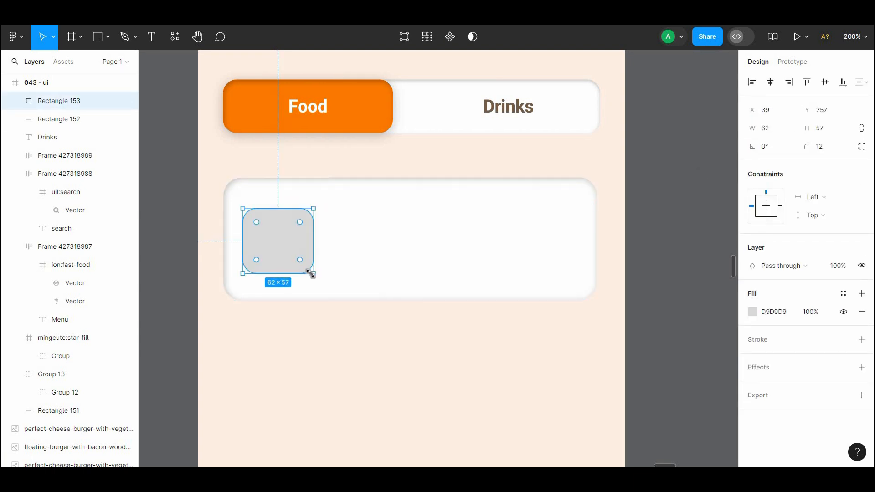
- Shorten the white card to a height of 96 and position the grey placeholder inside it at X 40, Y 249
{"action": "left_click", "coordinate": [385, 290]}
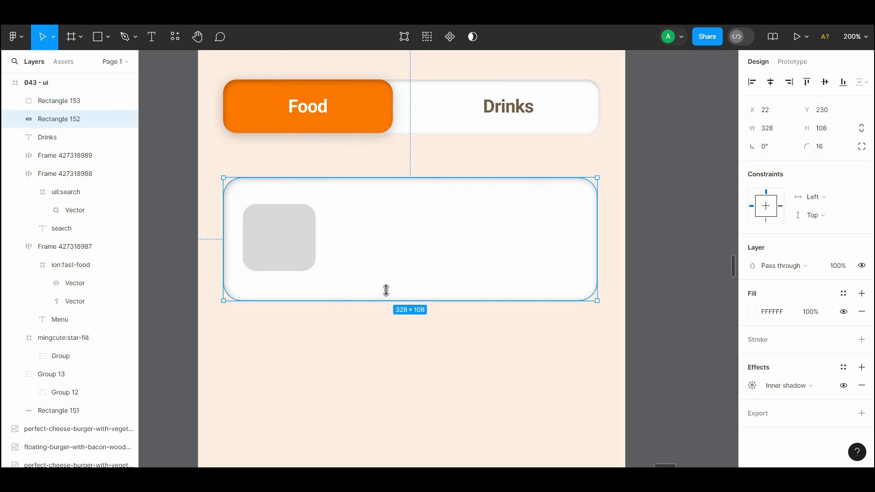
{"action": "left_click_drag", "start_coordinate": [386, 290], "coordinate": [387, 277]}
{"action": "left_click_drag", "start_coordinate": [260, 238], "coordinate": [260, 232]}
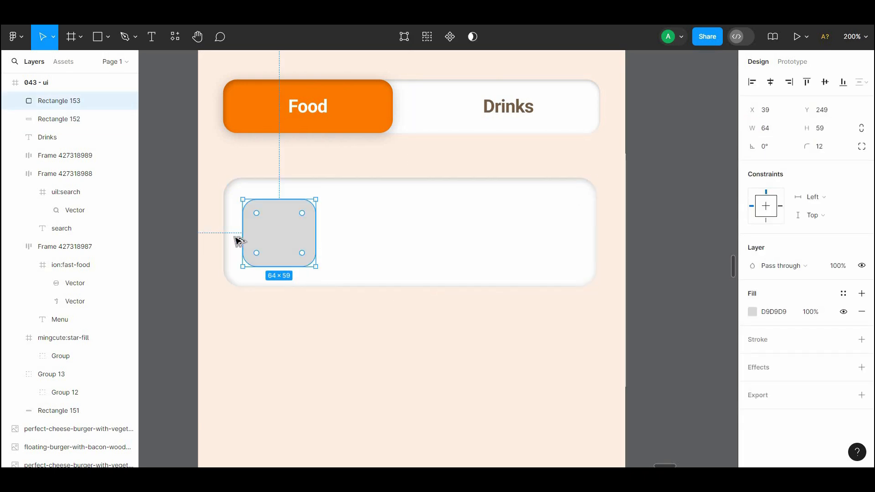
{"action": "key", "text": "alt"}
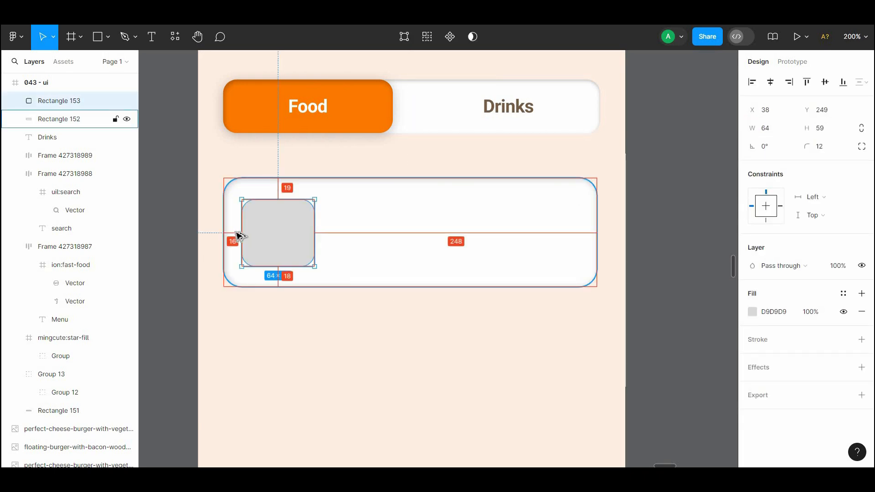
{"action": "key", "text": "Escape"}
{"action": "left_click_drag", "start_coordinate": [422, 302], "coordinate": [419, 284]}
{"action": "left_click", "coordinate": [292, 215]}
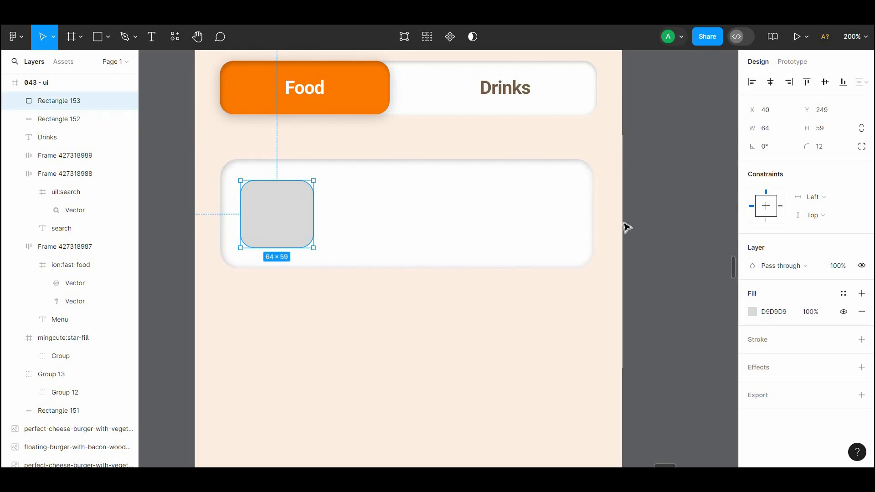
{"action": "left_click", "coordinate": [628, 227]}
- Add the text "Burger see" beside the grey placeholder at X 114, Y 250
{"action": "scroll", "coordinate": [371, 171], "scroll_direction": "down", "scroll_amount": 1}
{"action": "left_click", "coordinate": [153, 39]}
{"action": "left_click", "coordinate": [331, 172]}
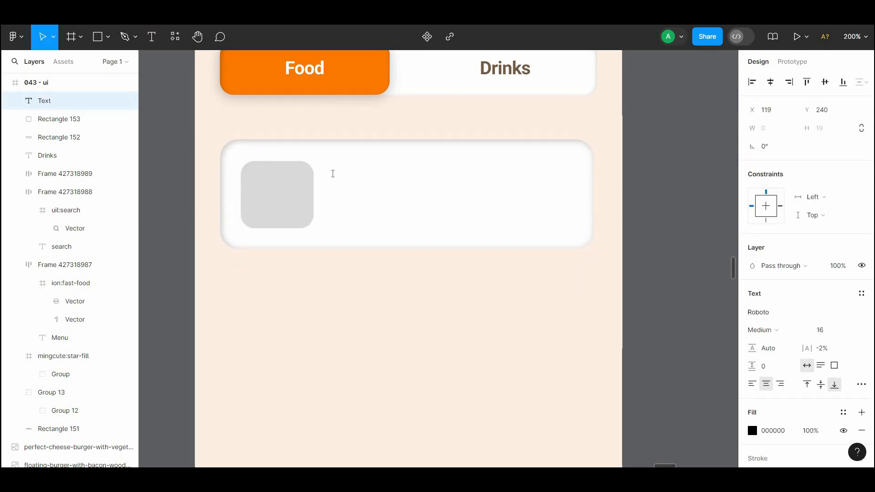
{"action": "type", "text": "Burger c"}
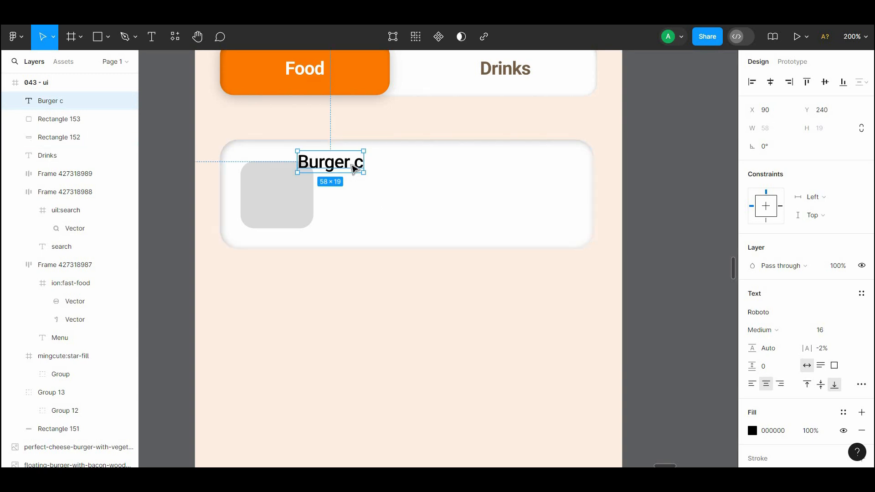
{"action": "left_click_drag", "start_coordinate": [358, 165], "coordinate": [394, 185]}
{"action": "double_click", "coordinate": [385, 175]}
{"action": "key", "text": "Escape"}
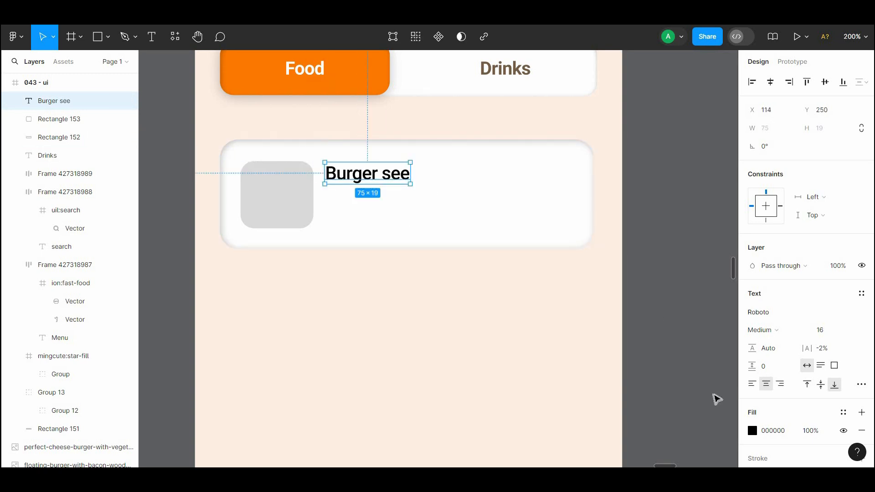
- Change the Burger see text's fill to the dark colour 221C1C
{"action": "left_click", "coordinate": [753, 431]}
{"action": "left_click", "coordinate": [541, 258]}
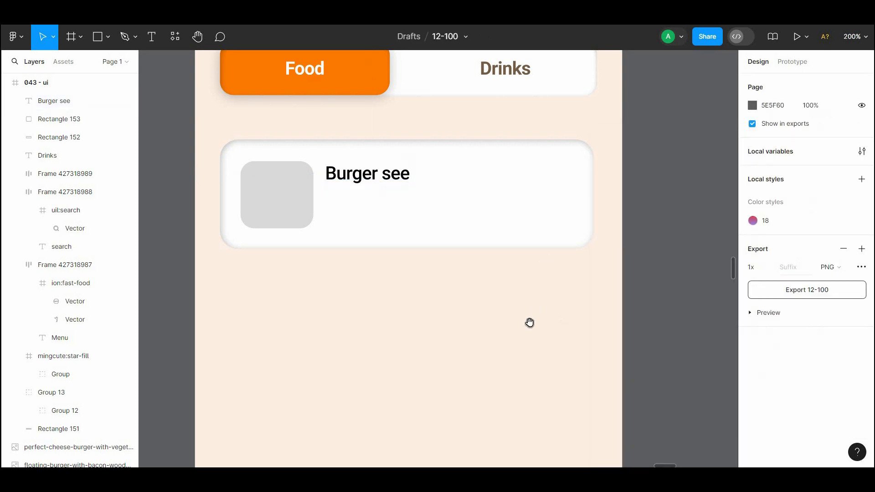
{"action": "left_click_drag", "start_coordinate": [529, 321], "coordinate": [517, 382]}
{"action": "left_click", "coordinate": [358, 235]}
{"action": "left_click", "coordinate": [752, 430]}
{"action": "left_click_drag", "start_coordinate": [621, 296], "coordinate": [625, 294]}
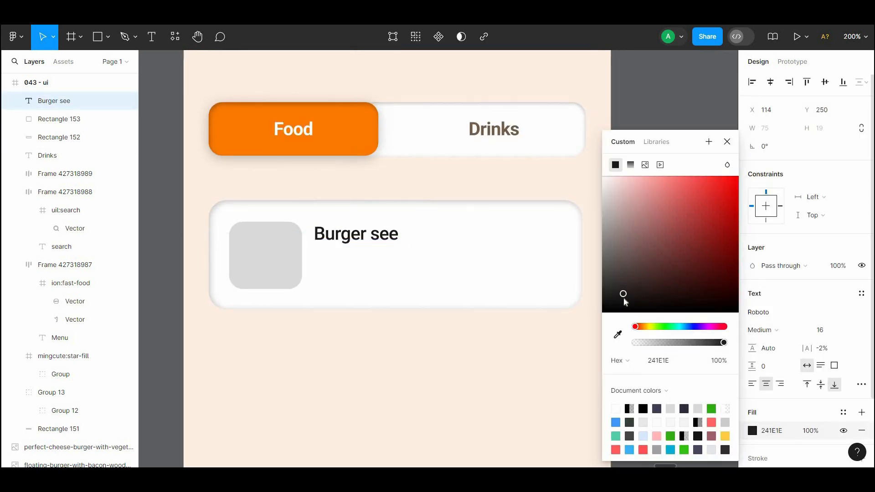
{"action": "left_click", "coordinate": [524, 321]}
{"action": "left_click", "coordinate": [333, 238]}
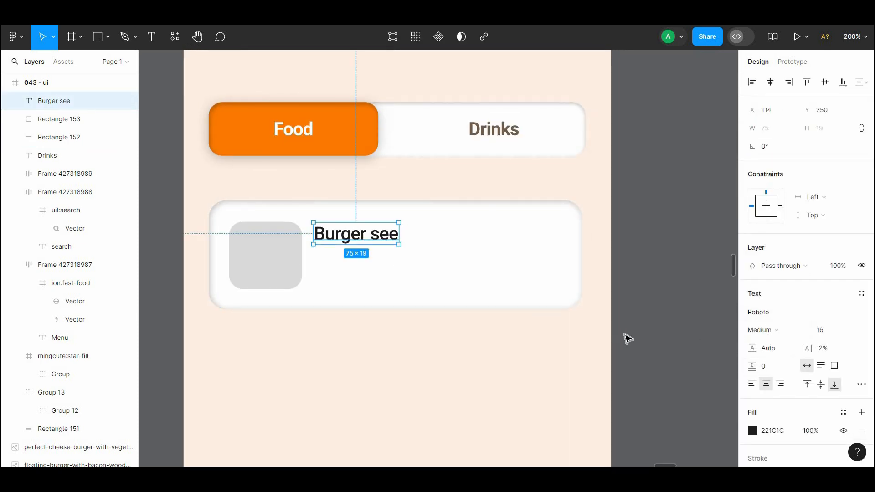
- Move the white card, grey placeholder and Burger see text together further down below the category buttons
{"action": "left_click", "coordinate": [627, 338]}
{"action": "left_click_drag", "start_coordinate": [635, 242], "coordinate": [615, 148]}
{"action": "left_click_drag", "start_coordinate": [627, 111], "coordinate": [211, 222]}
{"action": "left_click_drag", "start_coordinate": [395, 162], "coordinate": [392, 232]}
{"action": "key", "text": "ctrl+z"}
{"action": "left_click", "coordinate": [435, 292]}
{"action": "left_click_drag", "start_coordinate": [435, 292], "coordinate": [269, 145]}
{"action": "left_click_drag", "start_coordinate": [369, 167], "coordinate": [372, 238]}
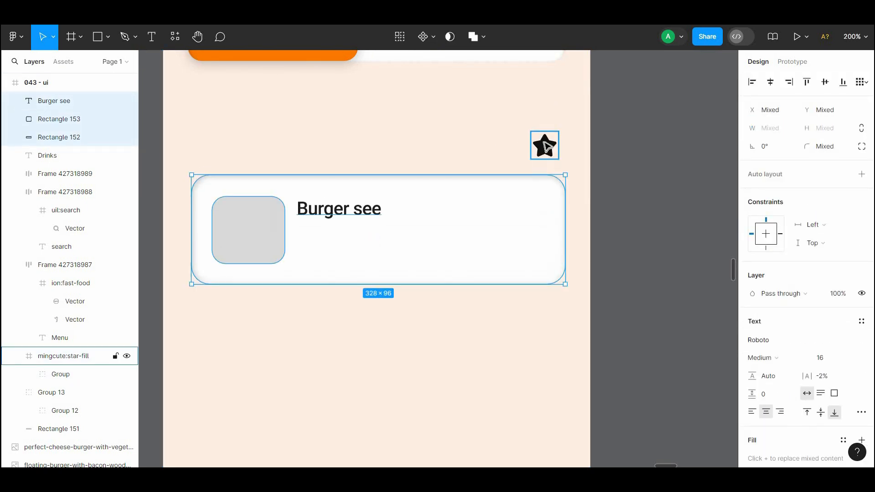
- Place the star icon at the right end of the card at X 319, Y 299 and bring it to the front
{"action": "left_click_drag", "start_coordinate": [545, 146], "coordinate": [542, 199]}
{"action": "right_click", "coordinate": [536, 199]}
{"action": "left_click", "coordinate": [557, 199]}
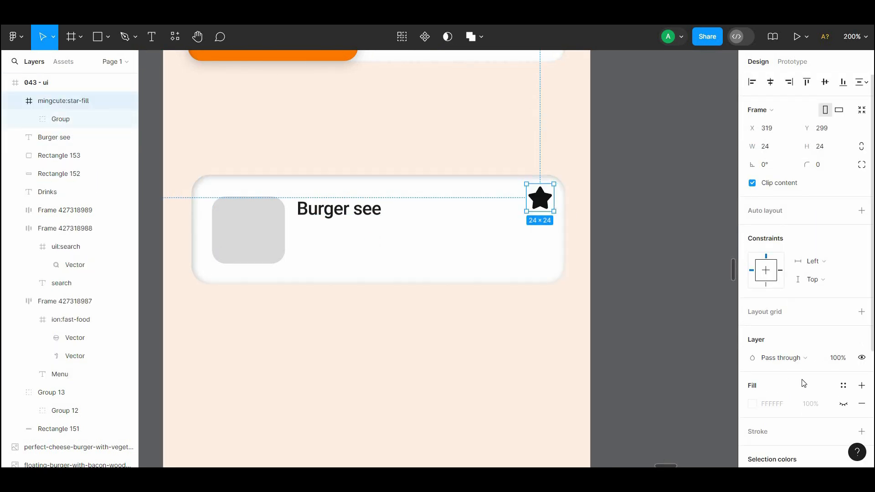
- Recolour the star icon orange FB7901 by sampling the Food button
{"action": "key", "text": "i"}
{"action": "left_click_drag", "start_coordinate": [873, 276], "coordinate": [871, 356]}
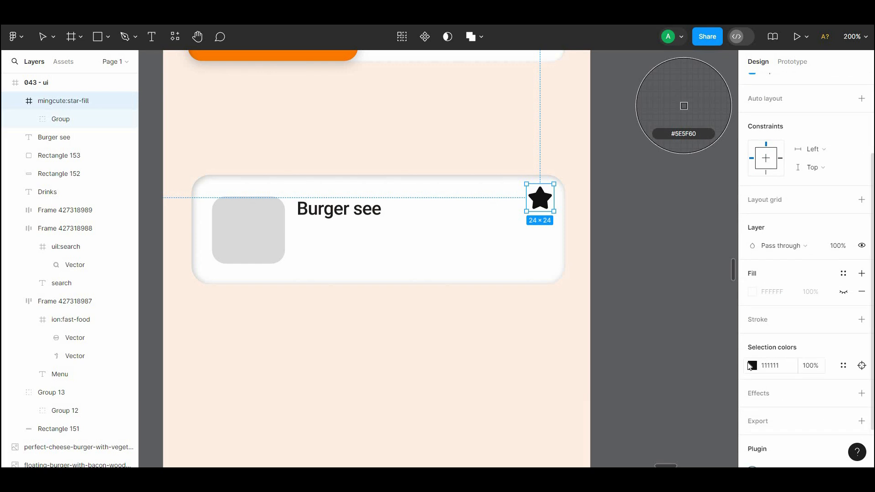
{"action": "left_click", "coordinate": [752, 366]}
{"action": "left_click", "coordinate": [617, 340]}
{"action": "key", "text": "i"}
{"action": "left_click", "coordinate": [329, 53]}
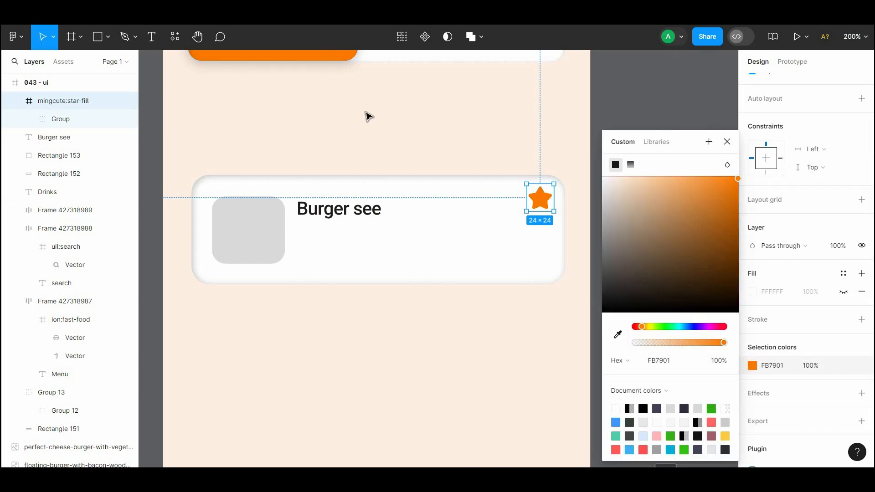
{"action": "left_click", "coordinate": [368, 116]}
- Move the star icon to X 313, Y 311 and align its vertical centre with the Burger see text
{"action": "left_click_drag", "start_coordinate": [543, 183], "coordinate": [576, 293]}
{"action": "left_click", "coordinate": [433, 285], "text": "shift"}
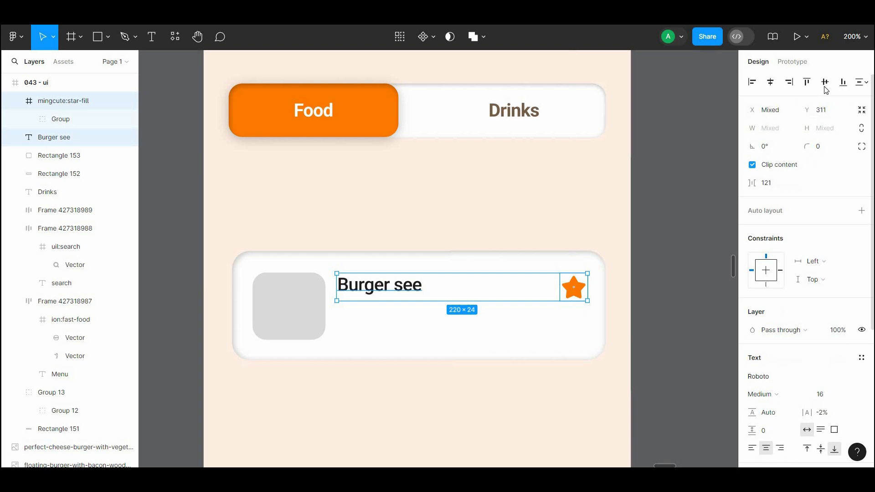
{"action": "left_click", "coordinate": [682, 191]}
{"action": "scroll", "coordinate": [656, 163], "scroll_direction": "down", "scroll_amount": 3}
{"action": "left_click_drag", "start_coordinate": [656, 163], "coordinate": [656, 162]}
- Try resizing the star icon to a height of 16 and undo it
{"action": "left_click", "coordinate": [575, 216]}
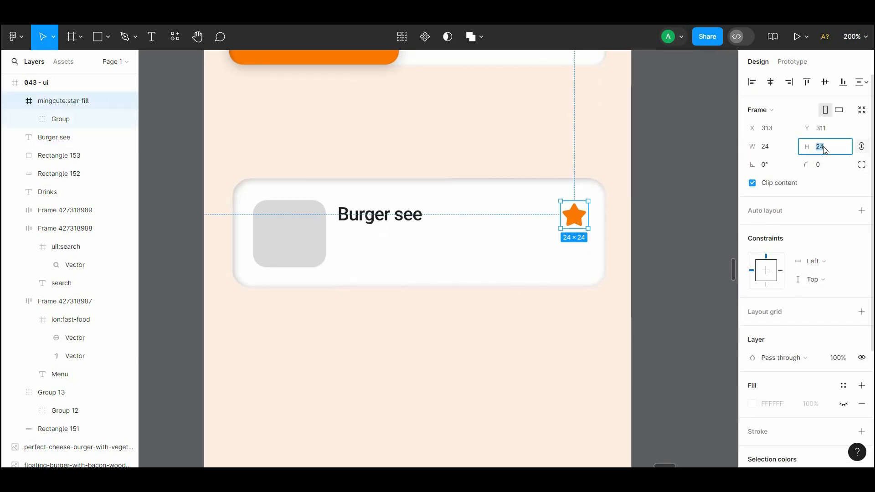
{"action": "type", "text": "16"}
{"action": "left_click", "coordinate": [677, 196]}
{"action": "left_click", "coordinate": [572, 214]}
{"action": "key", "text": "ctrl+z"}
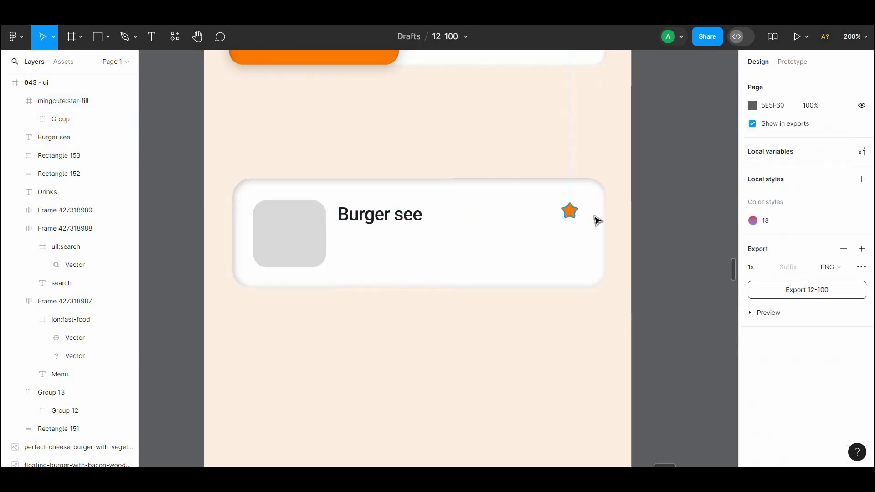
{"action": "key", "text": "ctrl+z"}
{"action": "key", "text": "ctrl+z"}
{"action": "left_click", "coordinate": [648, 216]}
- Set the Burger see text's font size to 20
{"action": "left_click", "coordinate": [406, 213]}
{"action": "left_click", "coordinate": [843, 331]}
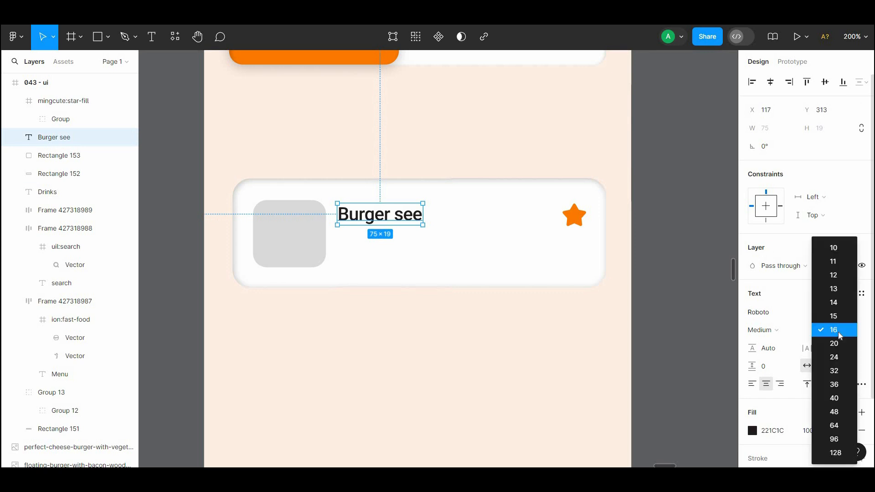
{"action": "left_click", "coordinate": [834, 344]}
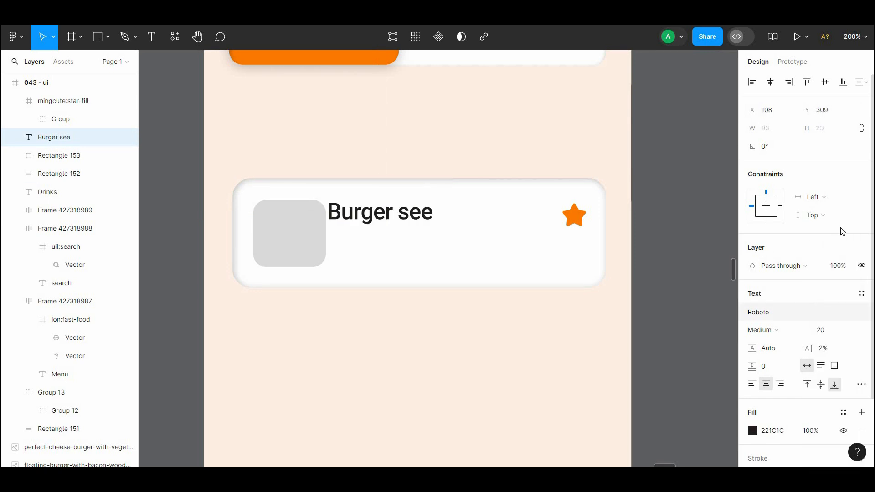
- Resize the star icon to 20 × 20 and align its vertical centre with the Burger see text
{"action": "left_click", "coordinate": [585, 222]}
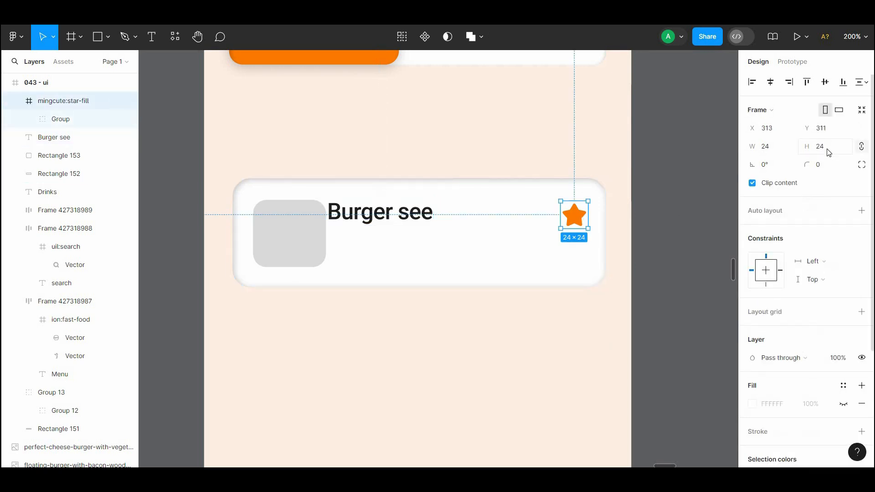
{"action": "left_click", "coordinate": [700, 179]}
{"action": "left_click", "coordinate": [572, 214]}
{"action": "left_click", "coordinate": [401, 213], "text": "shift"}
{"action": "left_click", "coordinate": [823, 84]}
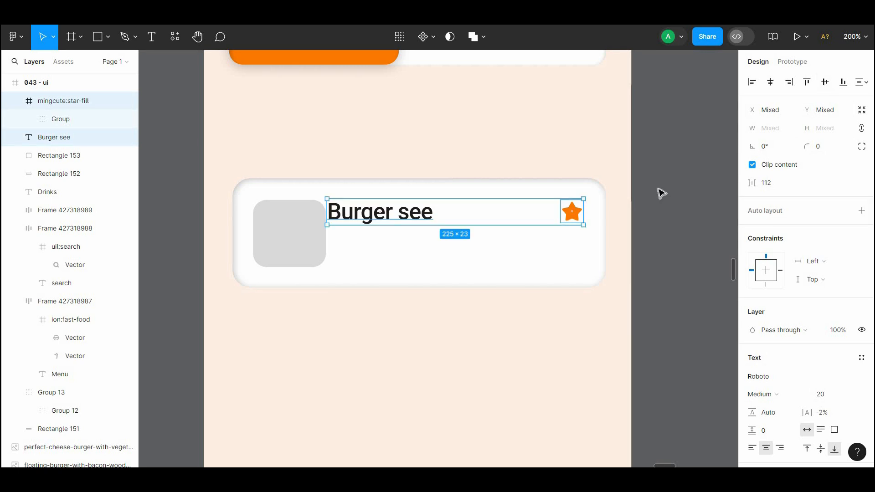
{"action": "left_click", "coordinate": [660, 193]}
{"action": "double_click", "coordinate": [572, 213]}
{"action": "left_click", "coordinate": [583, 218]}
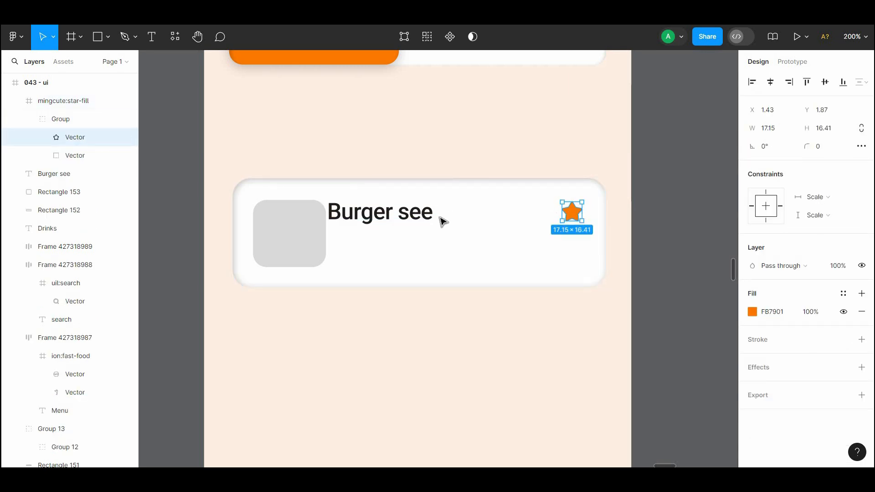
- Return the Burger see text to font size 16
{"action": "left_click", "coordinate": [428, 218]}
{"action": "left_click", "coordinate": [850, 332]}
{"action": "left_click", "coordinate": [850, 323]}
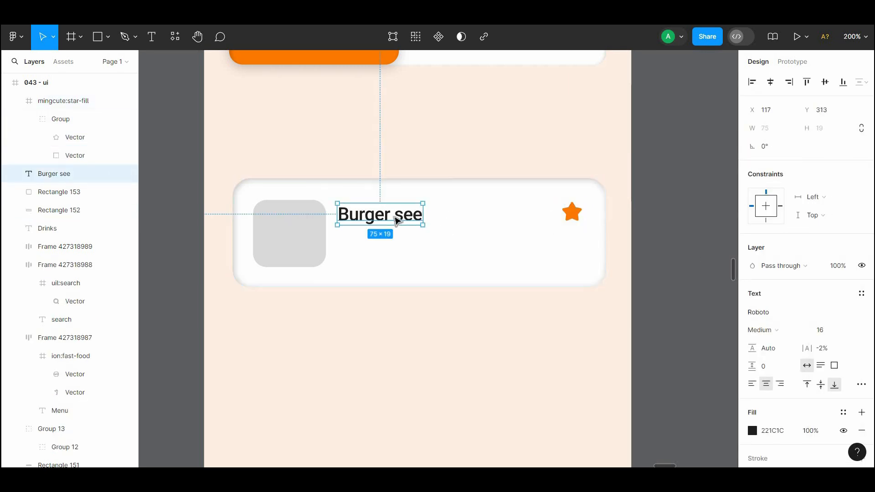
- Align the vertical centres of the Burger see text and the star icon, and nudge both slightly left
{"action": "left_click", "coordinate": [566, 222], "text": "shift"}
{"action": "key", "text": "alt"}
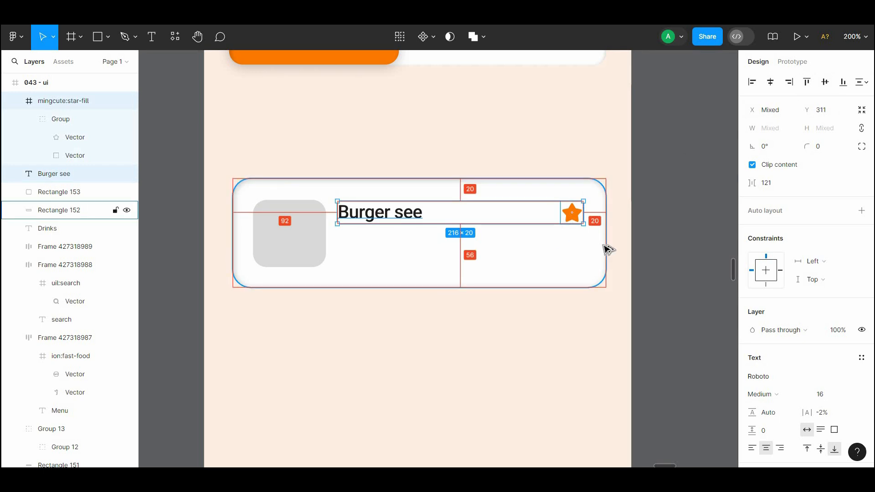
{"action": "key", "text": "alt+Left"}
{"action": "key", "text": "alt+Left"}
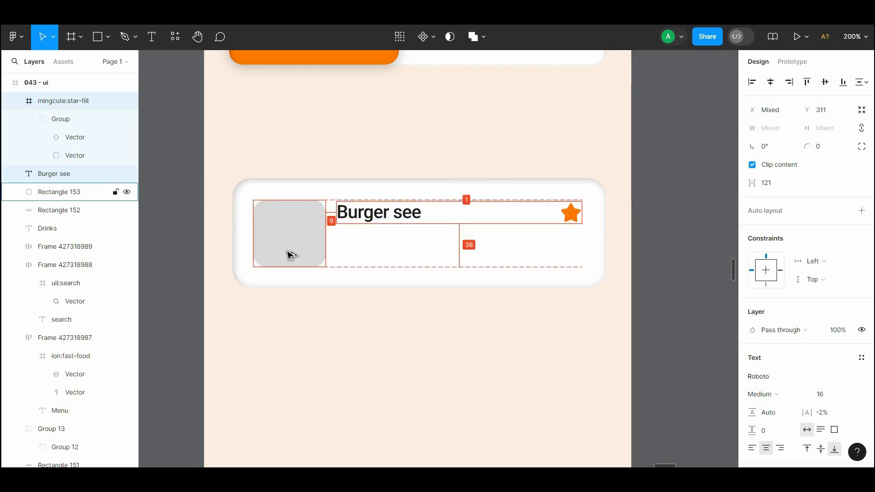
- Align the top edges of the grey placeholder, the Burger see text and the star icon
{"action": "left_click_drag", "start_coordinate": [351, 296], "coordinate": [352, 279]}
{"action": "left_click", "coordinate": [296, 224], "text": "shift"}
{"action": "left_click", "coordinate": [806, 82]}
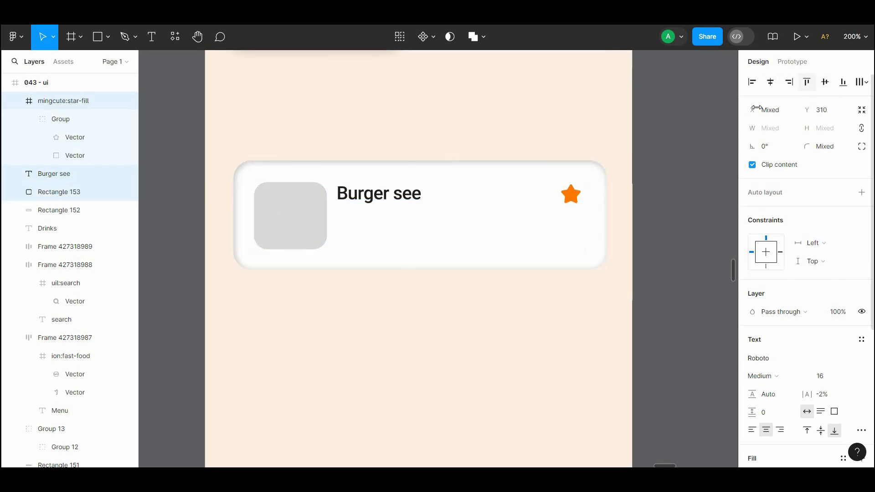
{"action": "left_click", "coordinate": [659, 138]}
{"action": "scroll", "coordinate": [658, 138], "scroll_direction": "down", "scroll_amount": 2}
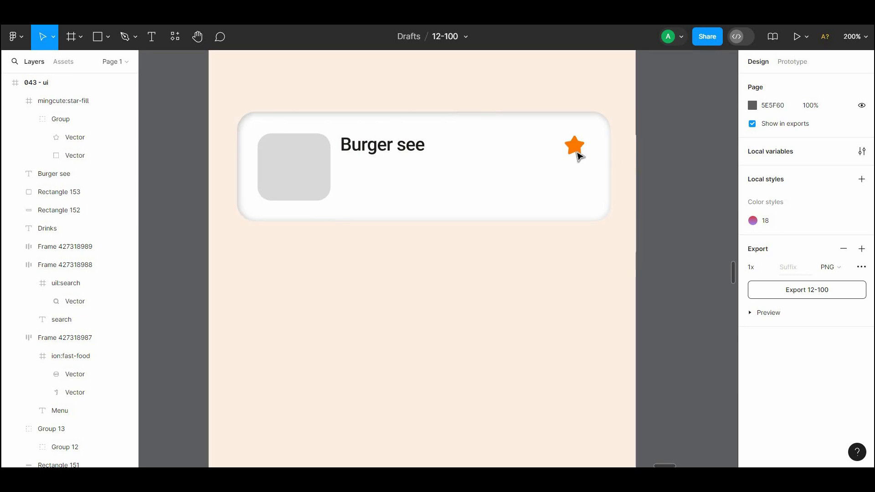
- Nudge the star icon right until it sits 18 px from the card's right edge
{"action": "left_click", "coordinate": [577, 151]}
{"action": "key", "text": "alt"}
{"action": "key", "text": "alt+Right"}
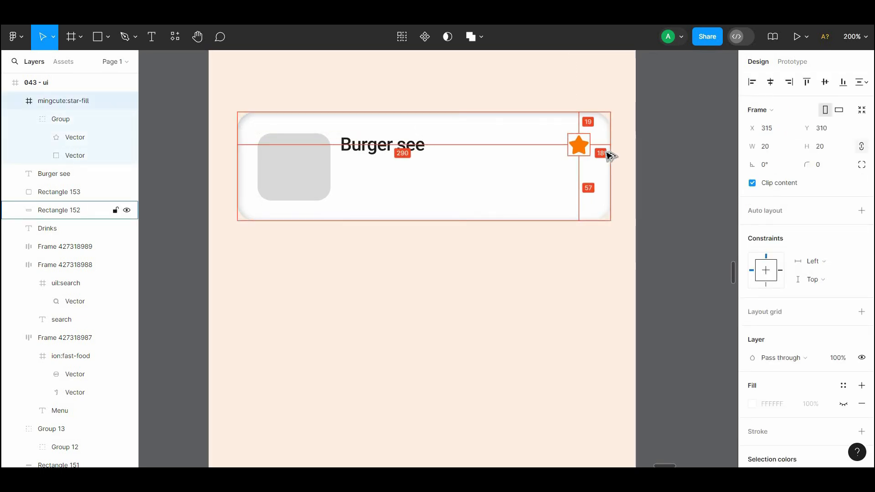
{"action": "left_click", "coordinate": [656, 199]}
{"action": "left_click_drag", "start_coordinate": [656, 199], "coordinate": [672, 214]}
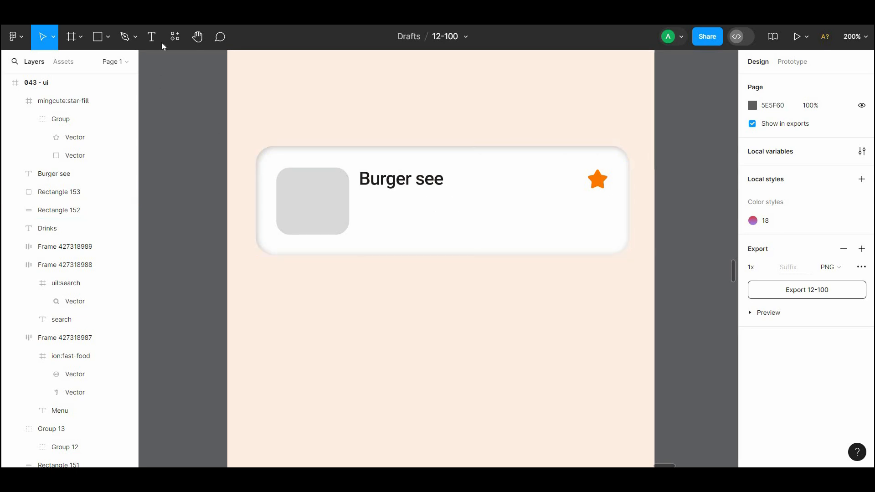
- Duplicate the Burger see text directly below and change the copy's wording to 2.9 USD
{"action": "left_click_drag", "start_coordinate": [425, 184], "coordinate": [425, 224]}
{"action": "double_click", "coordinate": [425, 223]}
{"action": "type", "text": "@"}
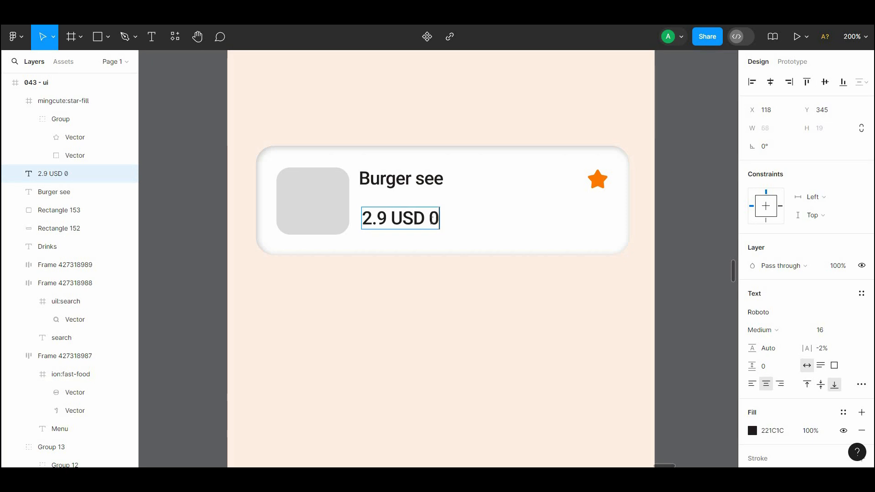
{"action": "key", "text": "Escape"}
- Duplicate the 2.9 USD text to its right, change the copy to Food and space it apart from the price
{"action": "left_click_drag", "start_coordinate": [412, 227], "coordinate": [476, 227], "text": "alt"}
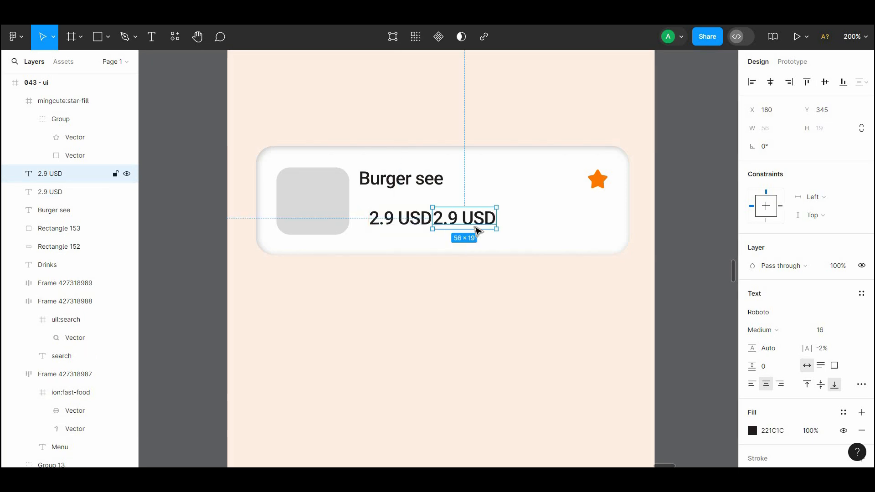
{"action": "double_click", "coordinate": [476, 227]}
{"action": "type", "text": "Food"}
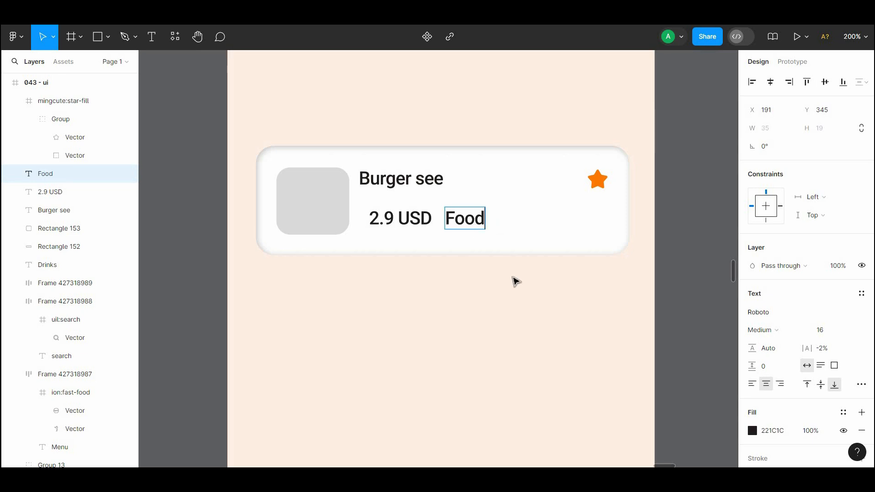
{"action": "key", "text": "Escape"}
{"action": "left_click_drag", "start_coordinate": [473, 216], "coordinate": [512, 221]}
{"action": "left_click", "coordinate": [419, 219], "text": "shift"}
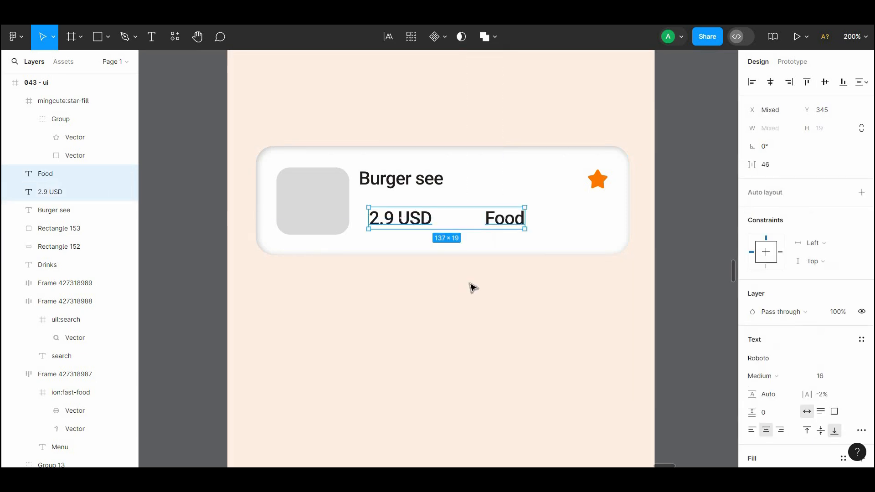
{"action": "left_click", "coordinate": [470, 285]}
- Draw an 8 × 8 circle between the 2.9 USD and Food texts
{"action": "key", "text": "ctrl+plus"}
{"action": "scroll", "coordinate": [473, 329], "scroll_direction": "up", "scroll_amount": 3}
{"action": "left_click", "coordinate": [108, 36]}
{"action": "left_click", "coordinate": [137, 103]}
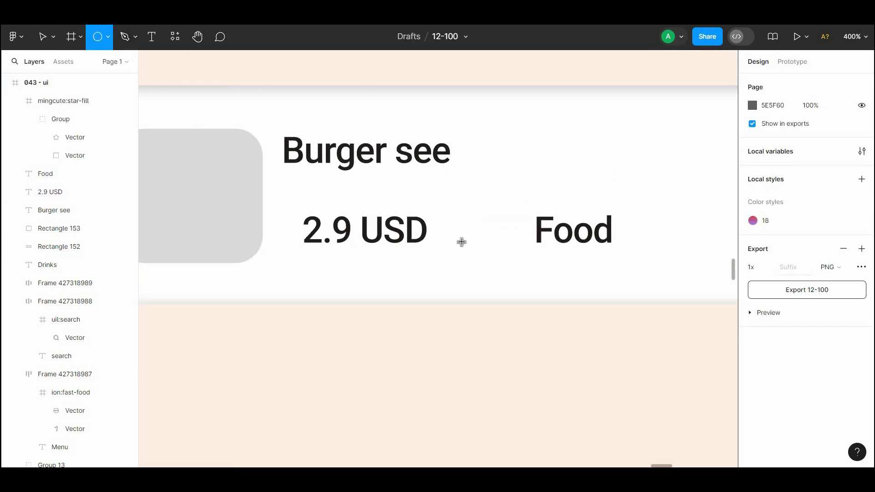
{"action": "left_click", "coordinate": [461, 240]}
{"action": "left_click_drag", "start_coordinate": [574, 355], "coordinate": [474, 254]}
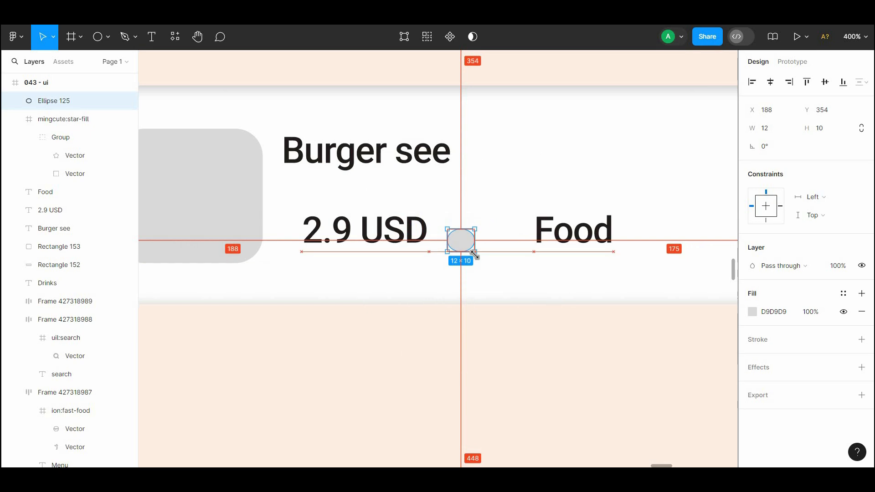
{"action": "key", "text": "ctrl+z"}
{"action": "left_click_drag", "start_coordinate": [577, 355], "coordinate": [469, 248]}
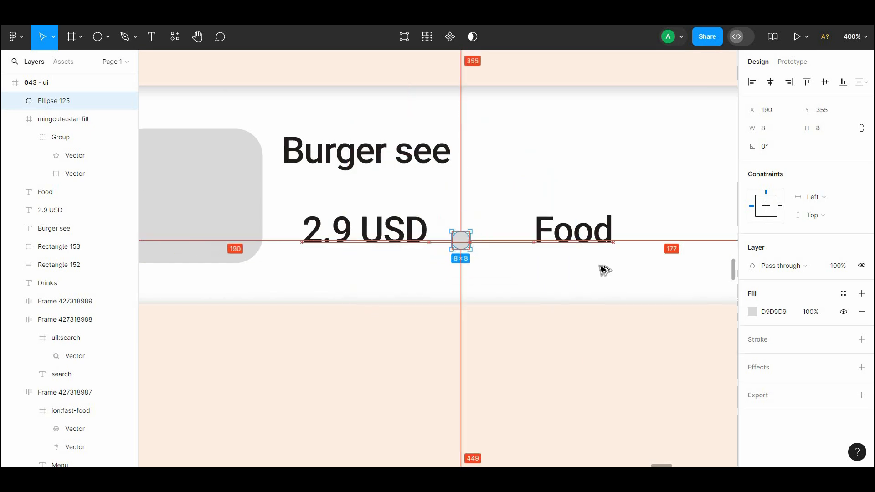
- Fill the circle with dark grey 444141 and centre it roughly between the 2.9 USD and Food texts
{"action": "left_click", "coordinate": [752, 312]}
{"action": "left_click", "coordinate": [631, 291]}
{"action": "left_click_drag", "start_coordinate": [610, 290], "coordinate": [611, 276]}
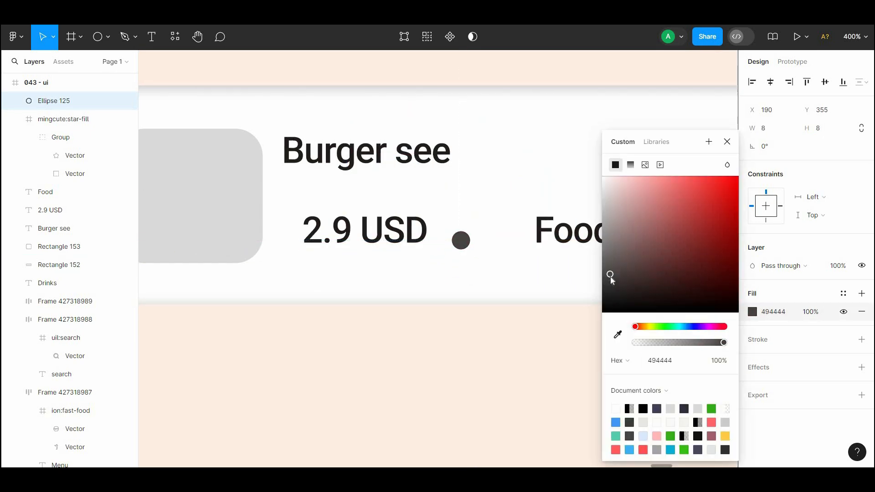
{"action": "left_click", "coordinate": [571, 337]}
{"action": "scroll", "coordinate": [523, 302], "scroll_direction": "up", "scroll_amount": 2}
{"action": "left_click_drag", "start_coordinate": [454, 280], "coordinate": [478, 276]}
- Recolour the Food and 2.9 USD texts with the dark grey sampled from the circle
{"action": "left_click", "coordinate": [45, 192]}
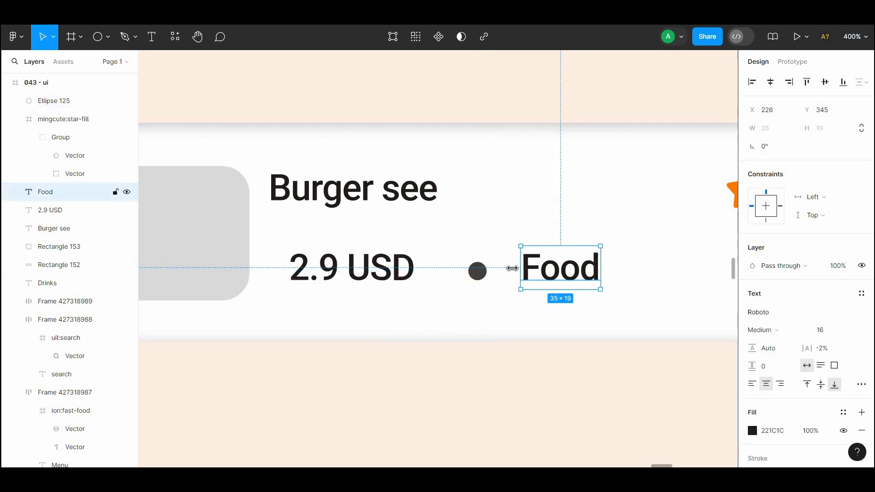
{"action": "left_click", "coordinate": [50, 210], "text": "shift"}
{"action": "key", "text": "i"}
{"action": "left_click", "coordinate": [478, 272]}
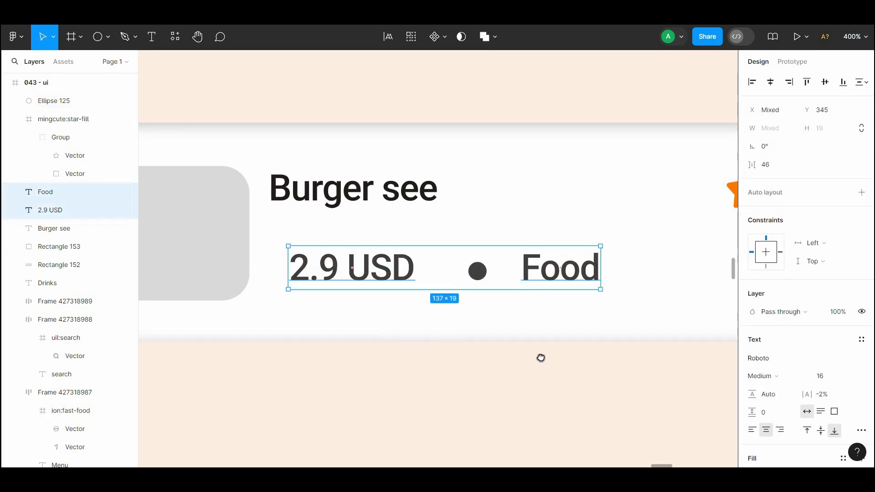
{"action": "left_click_drag", "start_coordinate": [541, 357], "coordinate": [531, 332]}
{"action": "left_click", "coordinate": [520, 329]}
- Extend the white card's bottom edge downward to a height of about 109
{"action": "scroll", "coordinate": [434, 140], "scroll_direction": "down", "scroll_amount": 2}
{"action": "left_click", "coordinate": [54, 228]}
{"action": "left_click", "coordinate": [159, 164]}
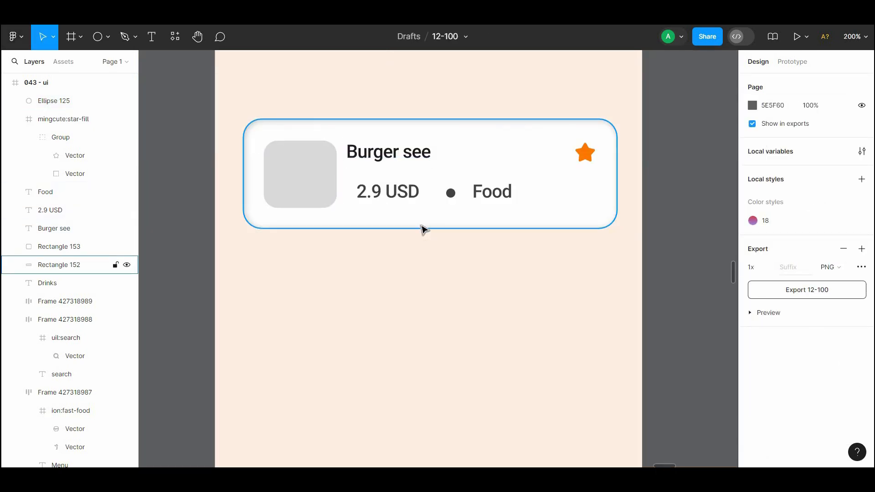
{"action": "left_click", "coordinate": [421, 225]}
{"action": "left_click_drag", "start_coordinate": [421, 232], "coordinate": [420, 243]}
- Enlarge the grey placeholder to 74 × 69 and move the Burger see text to 12 px from its right edge
{"action": "left_click", "coordinate": [319, 190]}
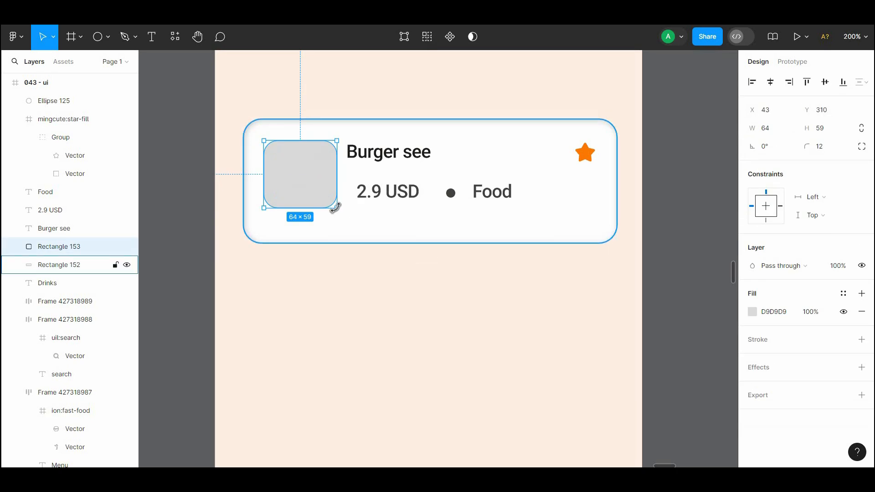
{"action": "left_click_drag", "start_coordinate": [339, 215], "coordinate": [323, 201]}
{"action": "key", "text": "ctrl+z"}
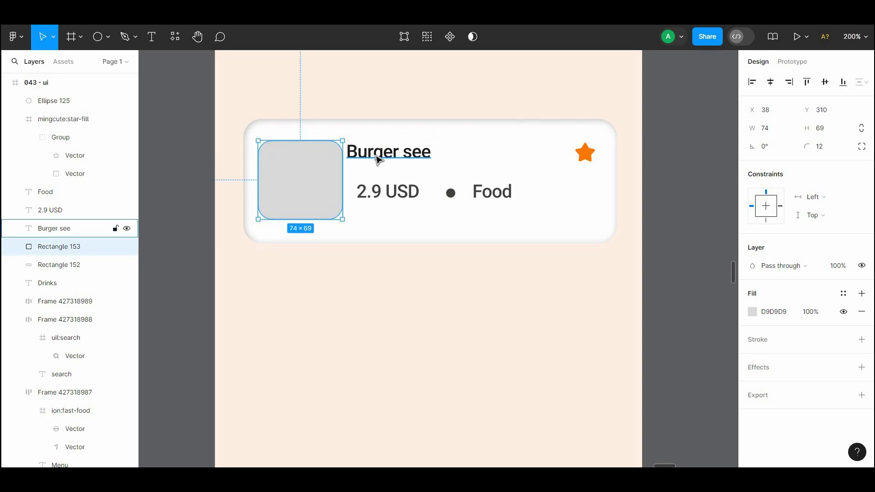
{"action": "left_click_drag", "start_coordinate": [375, 157], "coordinate": [385, 162]}
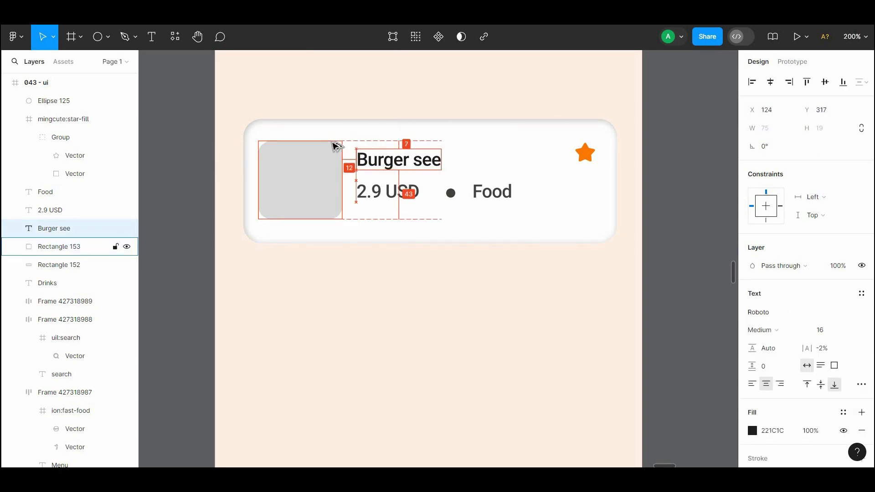
{"action": "left_click", "coordinate": [393, 248]}
- Colour the 2.9 USD text with the star's orange, set its font size to 12 and move it lower
{"action": "scroll", "coordinate": [448, 178], "scroll_direction": "down", "scroll_amount": 1}
{"action": "left_click", "coordinate": [396, 167]}
{"action": "key", "text": "i"}
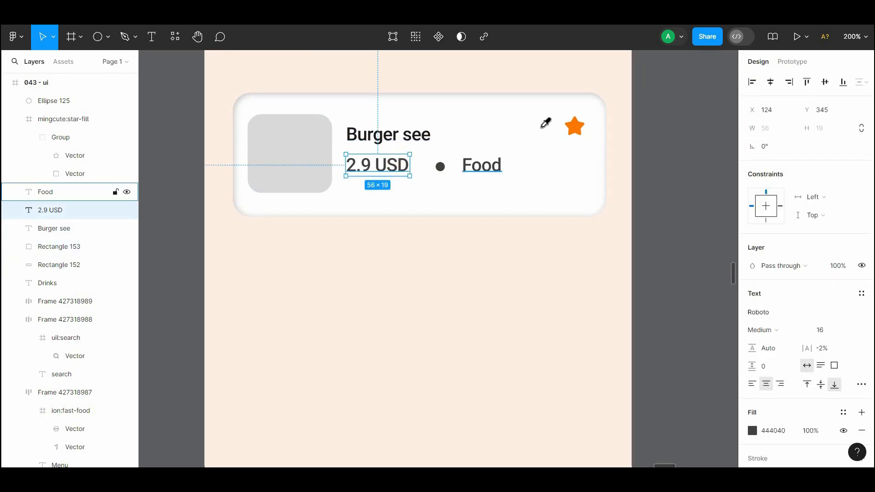
{"action": "left_click", "coordinate": [575, 126]}
{"action": "left_click_drag", "start_coordinate": [386, 168], "coordinate": [373, 184]}
{"action": "type", "text": "12"}
{"action": "left_click", "coordinate": [643, 284]}
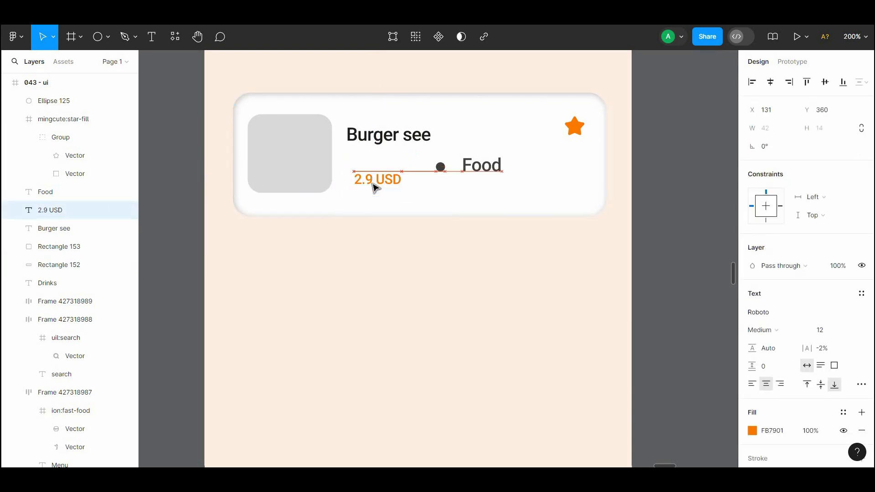
{"action": "key", "text": "Escape"}
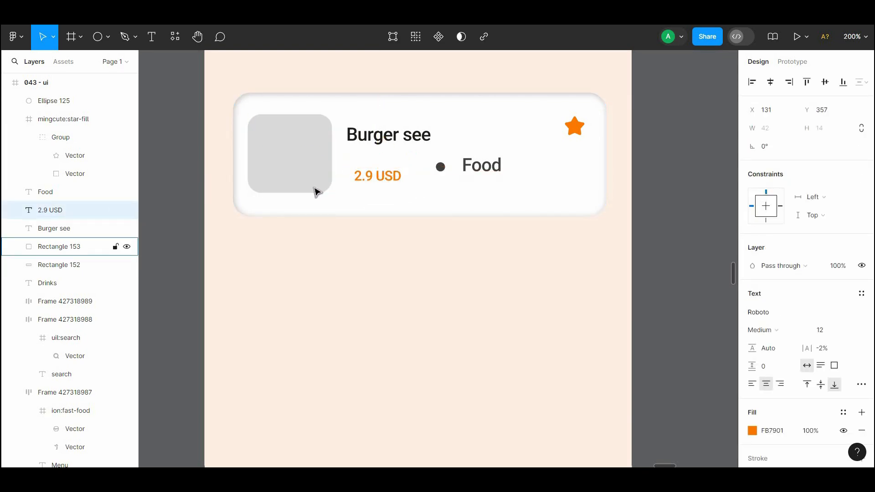
- Nudge the 2.9 USD text left until it lines up with the left edge of Burger see
{"action": "left_click", "coordinate": [373, 176]}
{"action": "key", "text": "Left"}
{"action": "key", "text": "Left"}
{"action": "key", "text": "Left"}
{"action": "key", "text": "Left"}
{"action": "key", "text": "Left"}
{"action": "key", "text": "Left"}
{"action": "key", "text": "Left"}
{"action": "key", "text": "Escape"}
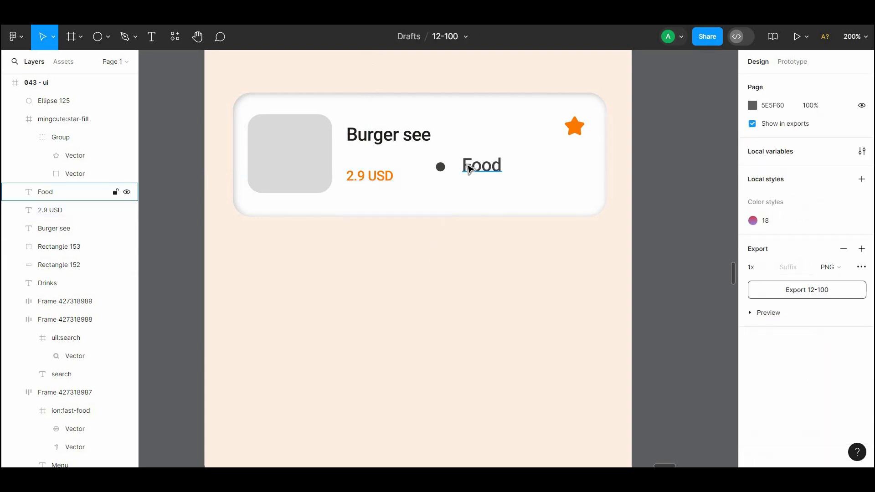
- Set the Food text's font size to 14
{"action": "left_click", "coordinate": [469, 167]}
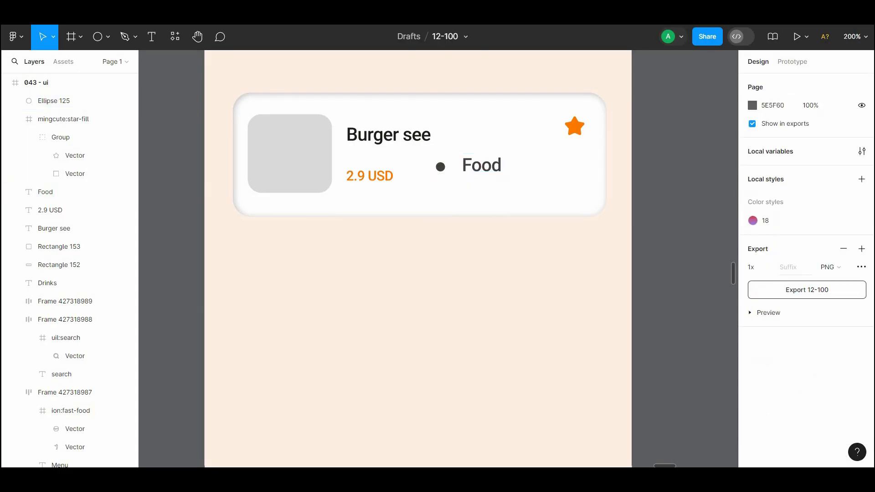
{"action": "left_click", "coordinate": [854, 333]}
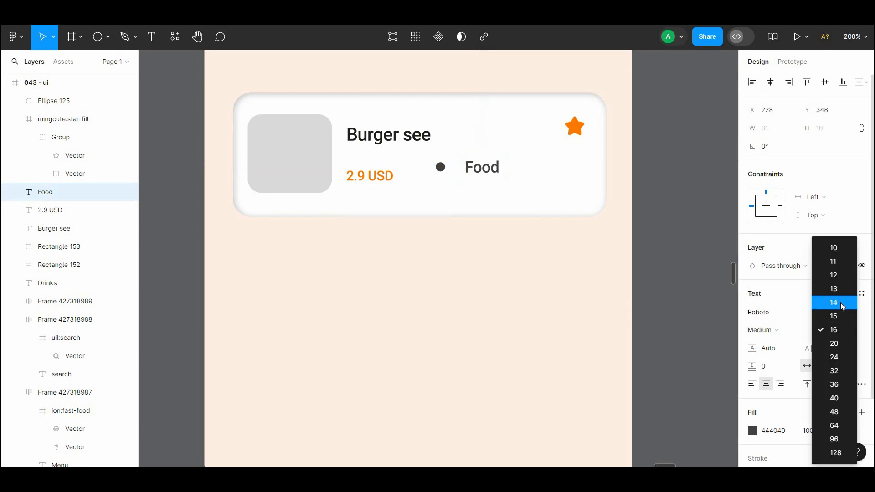
{"action": "left_click", "coordinate": [842, 301]}
- Move the Food text and the dot down level with the price, and resize the dot to 4 × 4
{"action": "left_click", "coordinate": [441, 168]}
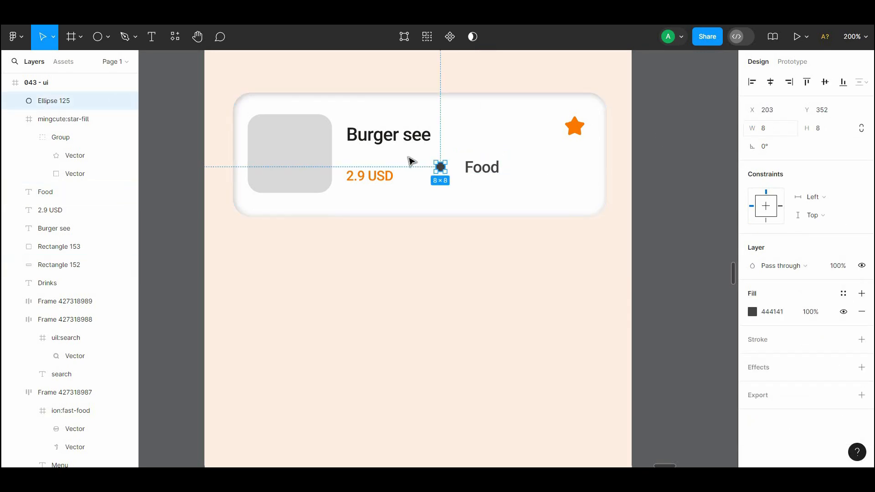
{"action": "left_click_drag", "start_coordinate": [495, 171], "coordinate": [520, 183]}
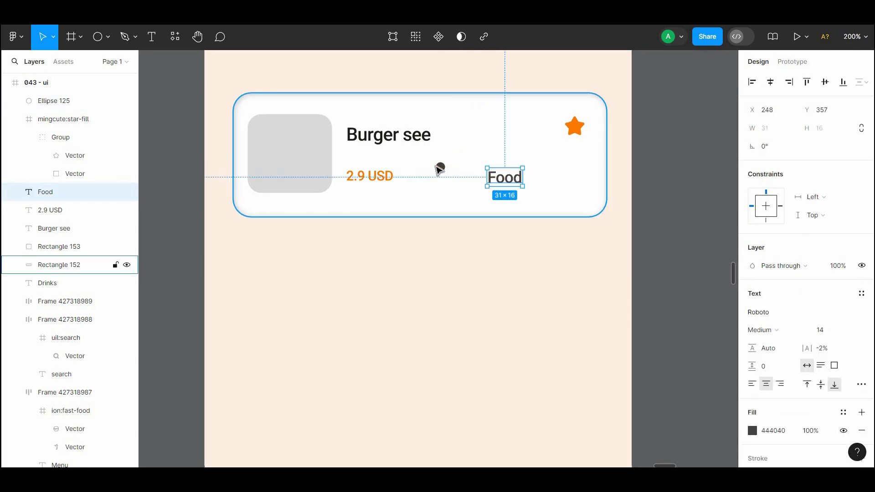
{"action": "left_click_drag", "start_coordinate": [440, 167], "coordinate": [440, 174]}
{"action": "left_click", "coordinate": [685, 169]}
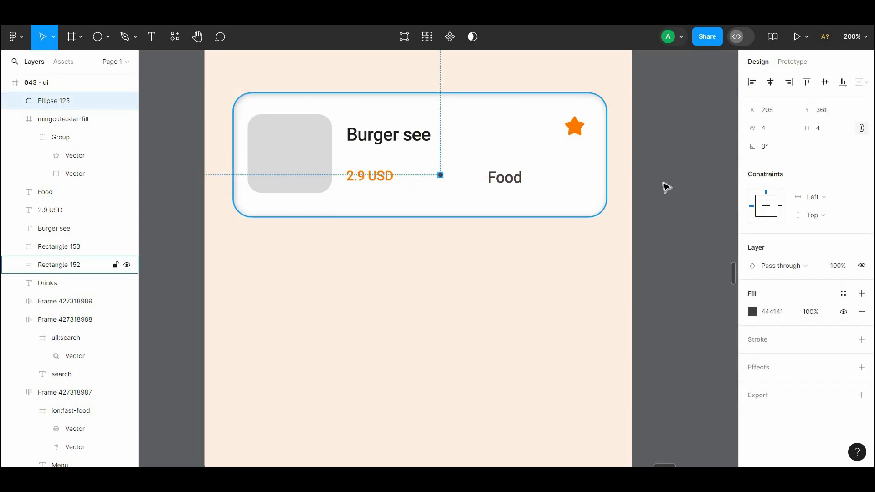
{"action": "left_click", "coordinate": [663, 185]}
- Align the vertical centres of 2.9 USD, the dot and Food, and set their horizontal spacing to 11
{"action": "left_click_drag", "start_coordinate": [656, 207], "coordinate": [659, 246]}
{"action": "left_click", "coordinate": [504, 216]}
{"action": "left_click", "coordinate": [447, 214], "text": "shift"}
{"action": "left_click", "coordinate": [442, 214], "text": "shift"}
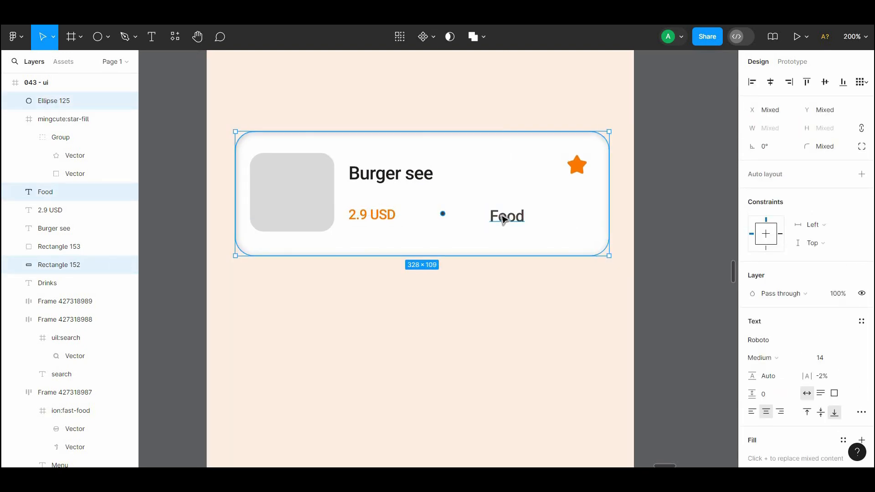
{"action": "left_click", "coordinate": [503, 217]}
{"action": "left_click", "coordinate": [443, 215], "text": "shift"}
{"action": "left_click", "coordinate": [372, 214], "text": "shift"}
{"action": "left_click", "coordinate": [825, 81]}
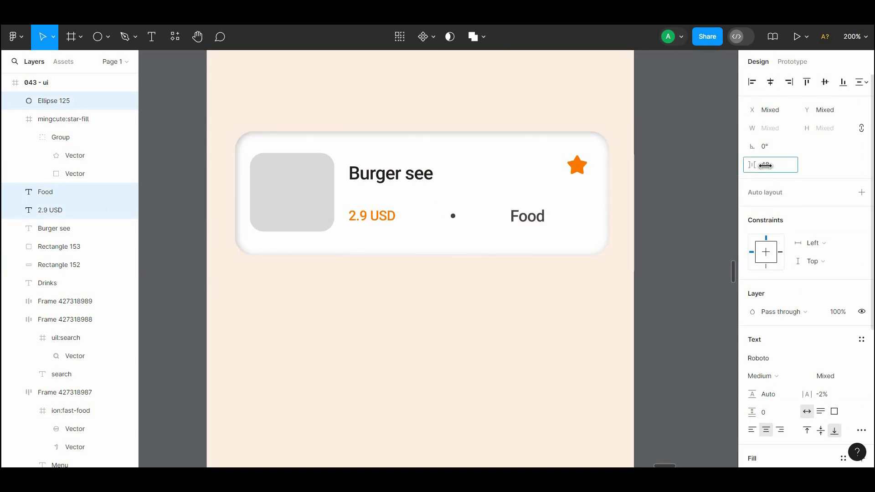
{"action": "left_click_drag", "start_coordinate": [752, 165], "coordinate": [3, 50]}
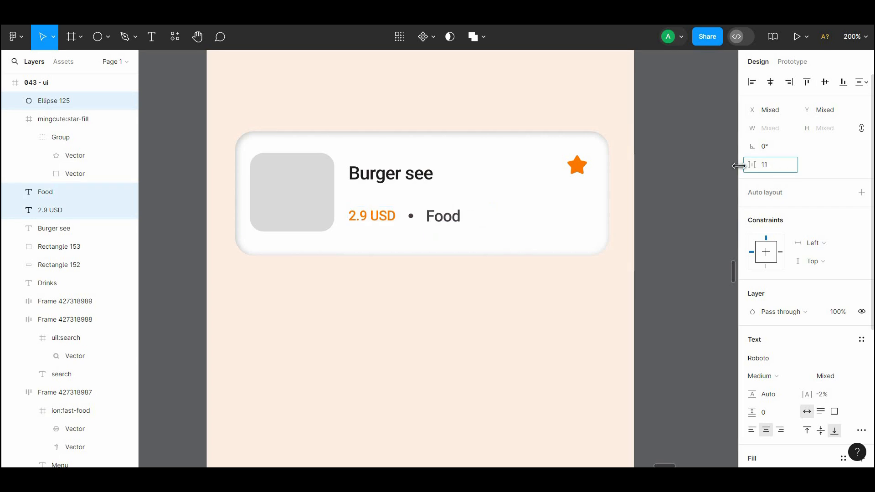
{"action": "left_click", "coordinate": [681, 174]}
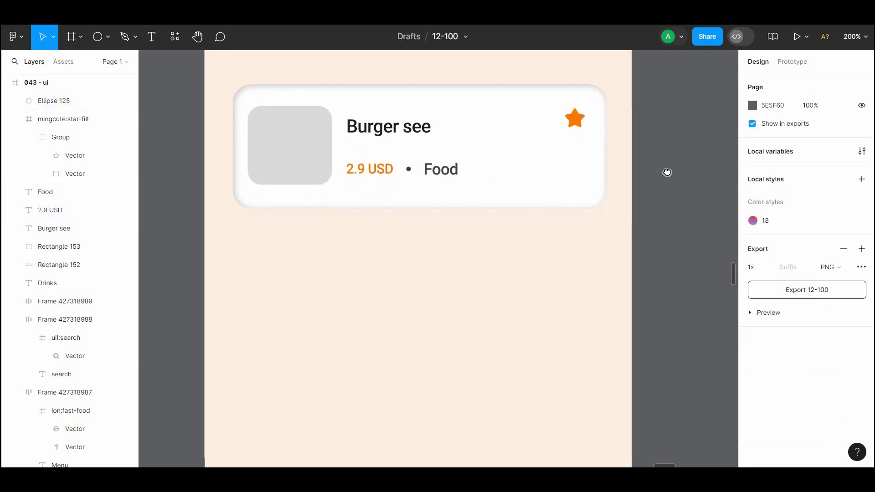
- Duplicate the whole Burger see card directly below the original, leaving a small gap
{"action": "left_click_drag", "start_coordinate": [653, 135], "coordinate": [251, 293]}
{"action": "key", "text": "shift+0"}
{"action": "left_click_drag", "start_coordinate": [410, 281], "coordinate": [425, 305]}
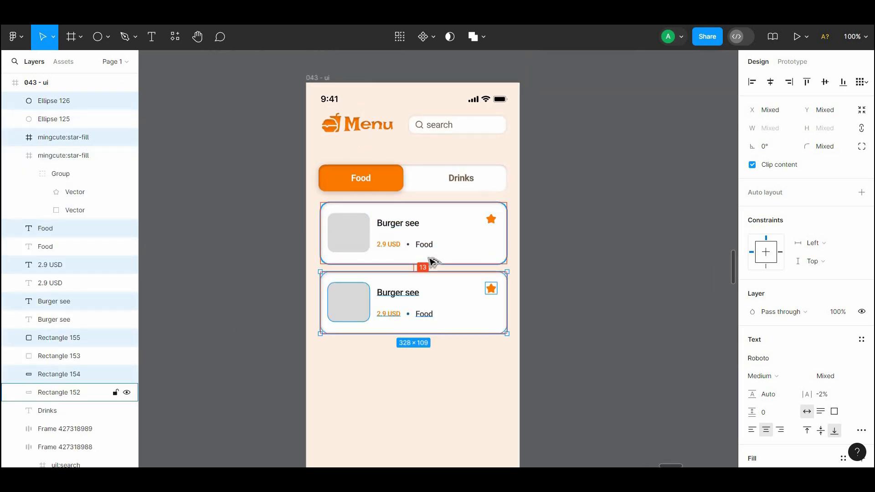
{"action": "left_click", "coordinate": [516, 221]}
- Duplicate both cards below the existing pair and nudge the copies up to match the gap between the first two
{"action": "left_click_drag", "start_coordinate": [557, 204], "coordinate": [332, 340]}
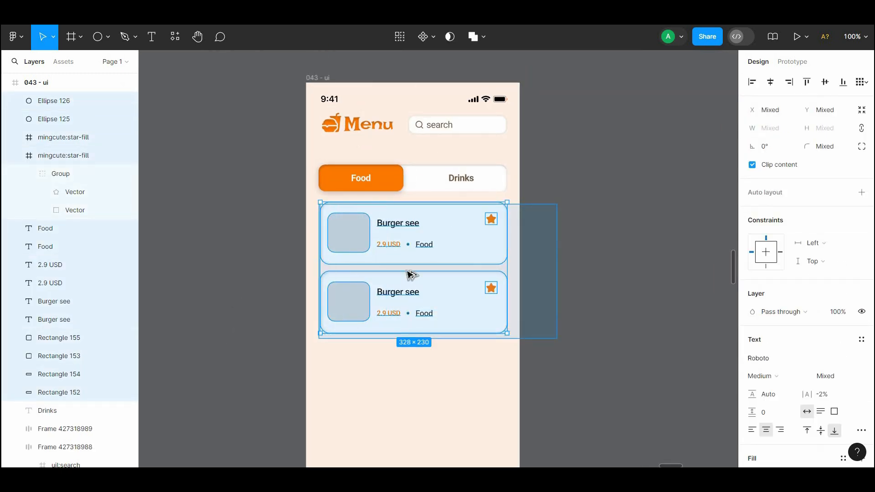
{"action": "left_click_drag", "start_coordinate": [411, 275], "coordinate": [418, 416]}
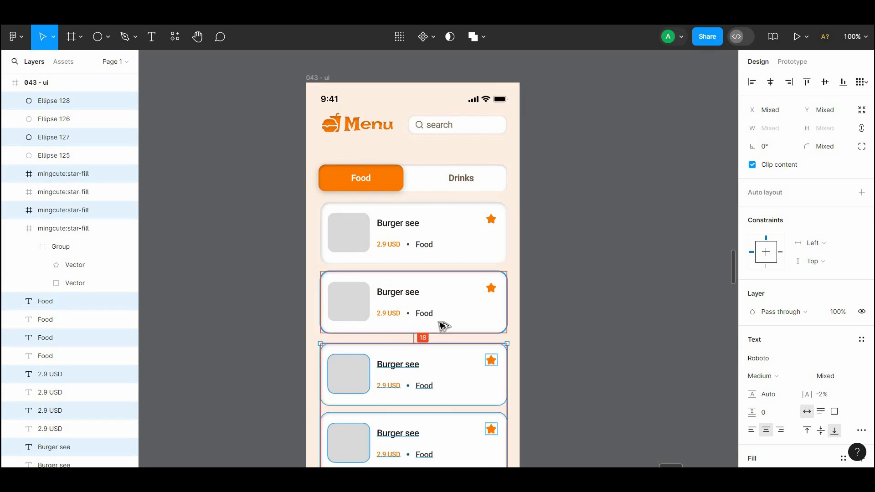
{"action": "key", "text": "Up"}
{"action": "key", "text": "Up"}
{"action": "key", "text": "Up"}
{"action": "key", "text": "Up"}
{"action": "key", "text": "Up"}
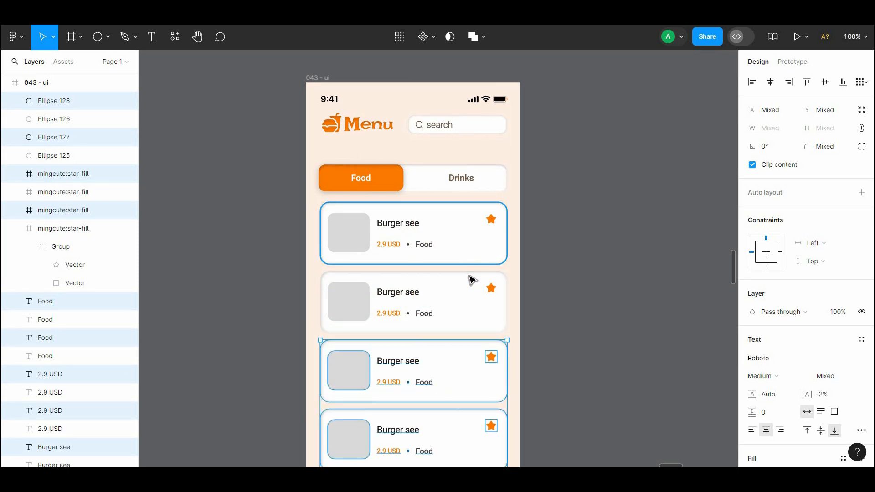
{"action": "left_click", "coordinate": [470, 277]}
{"action": "left_click", "coordinate": [540, 257]}
- Duplicate the fourth card below itself to add a fifth card at the end of the list
{"action": "left_click_drag", "start_coordinate": [541, 279], "coordinate": [505, 148]}
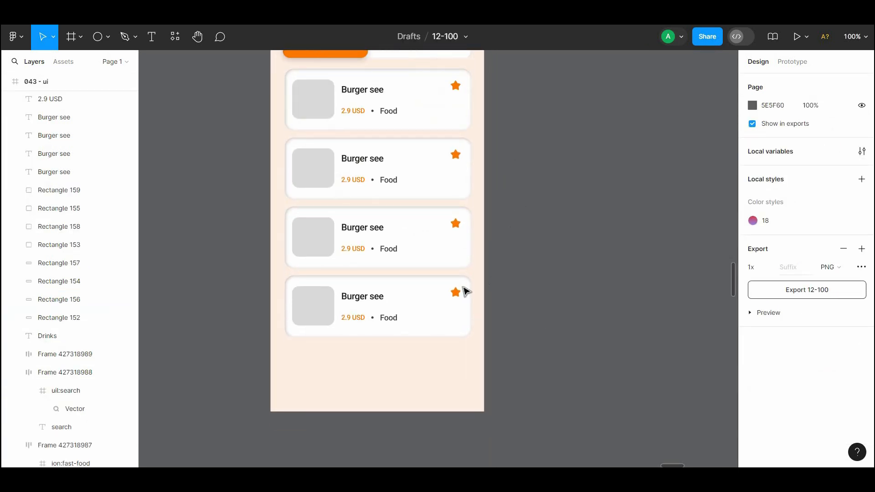
{"action": "left_click_drag", "start_coordinate": [489, 278], "coordinate": [227, 386]}
{"action": "left_click_drag", "start_coordinate": [344, 304], "coordinate": [344, 373]}
{"action": "left_click", "coordinate": [514, 266]}
- Move the Food/Drinks toggle up, closer to the Menu header and search field
{"action": "left_click_drag", "start_coordinate": [528, 107], "coordinate": [467, 274]}
{"action": "left_click_drag", "start_coordinate": [459, 240], "coordinate": [304, 217]}
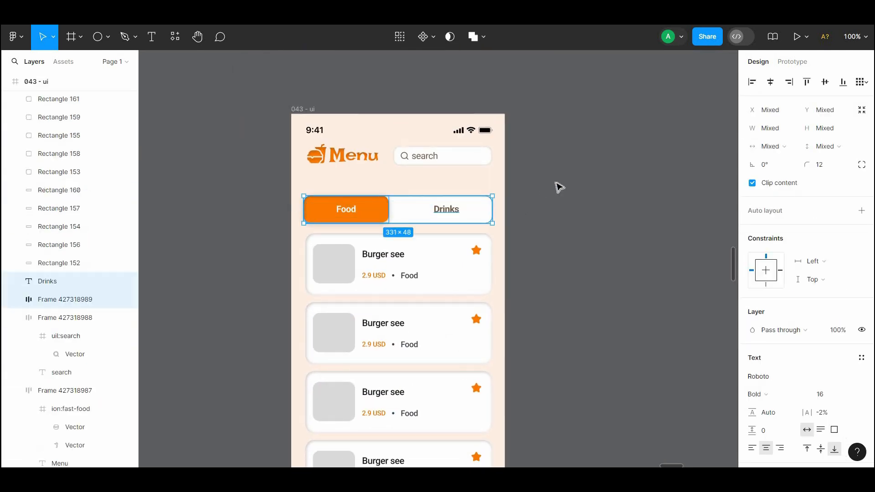
{"action": "left_click", "coordinate": [518, 200]}
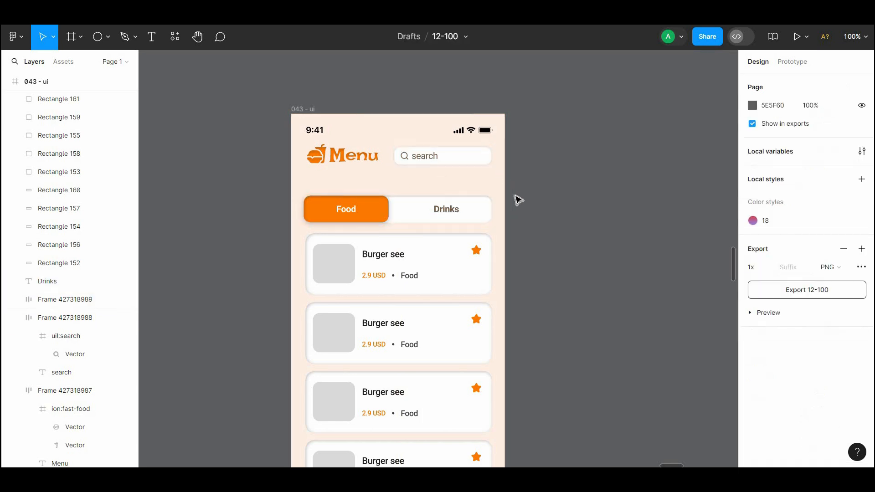
{"action": "left_click_drag", "start_coordinate": [518, 201], "coordinate": [324, 225]}
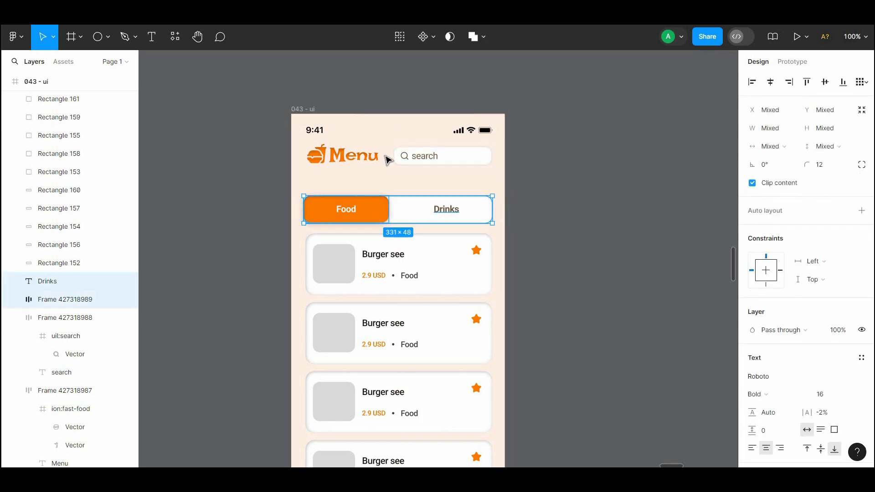
{"action": "key", "text": "shift+Up"}
{"action": "key", "text": "shift+Up"}
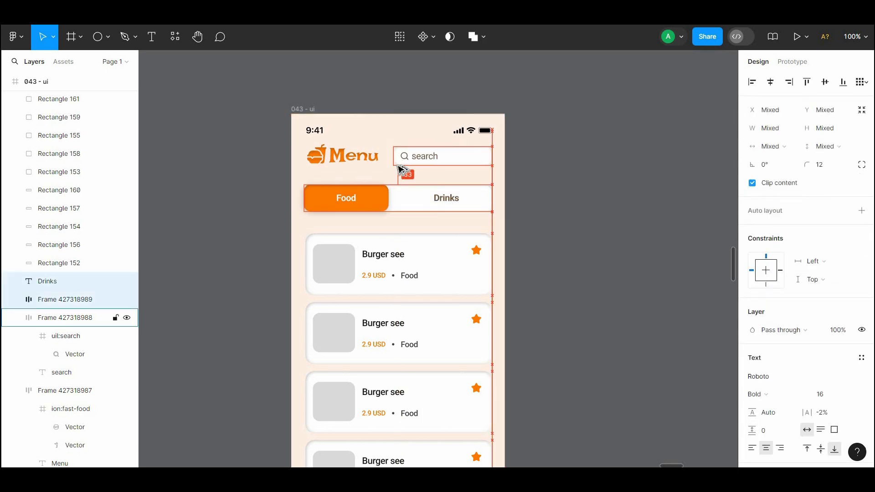
{"action": "key", "text": "shift+Up"}
{"action": "key", "text": "Up"}
{"action": "left_click", "coordinate": [554, 232]}
- Duplicate the first card's title into the gap below the Food/Drinks toggle and change its text to Burgers
{"action": "left_click_drag", "start_coordinate": [551, 234], "coordinate": [558, 180]}
{"action": "left_click_drag", "start_coordinate": [394, 200], "coordinate": [391, 161], "text": "alt"}
{"action": "double_click", "coordinate": [396, 161]}
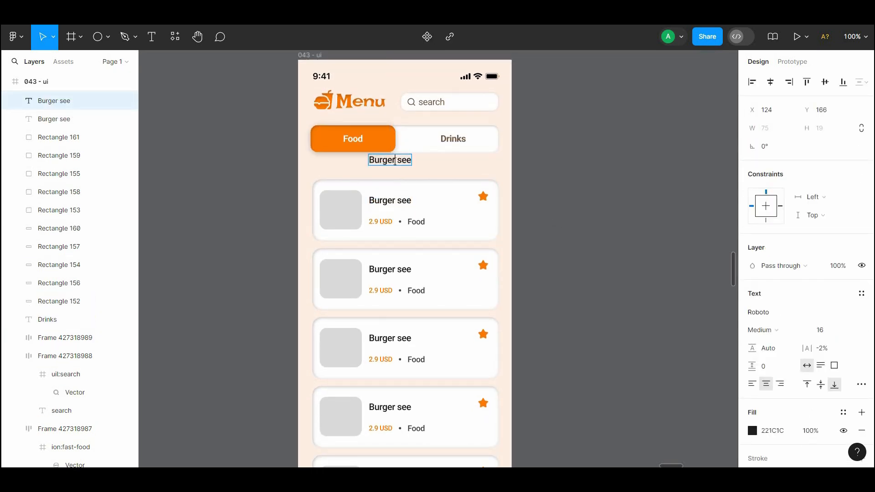
{"action": "left_click_drag", "start_coordinate": [399, 162], "coordinate": [419, 166]}
- Style the Burgers label with fill 777777, Regular weight and font size 14
{"action": "left_click", "coordinate": [794, 332]}
{"action": "left_click", "coordinate": [759, 254]}
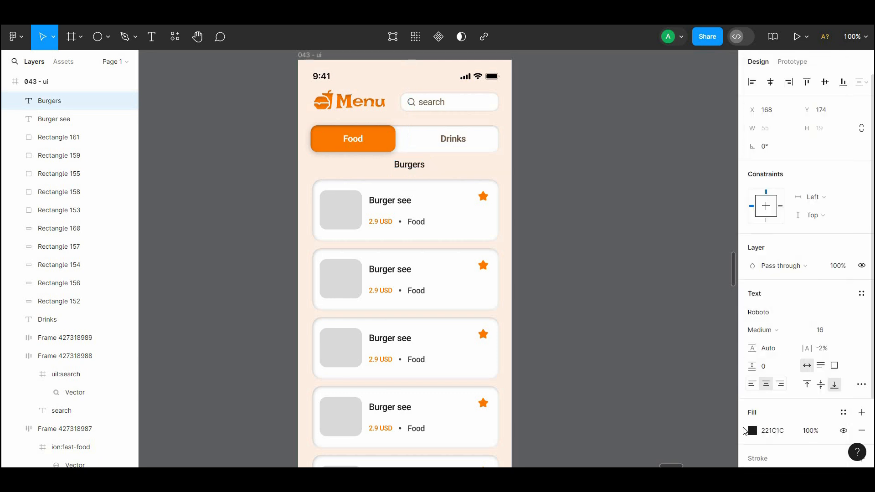
{"action": "left_click", "coordinate": [753, 431]}
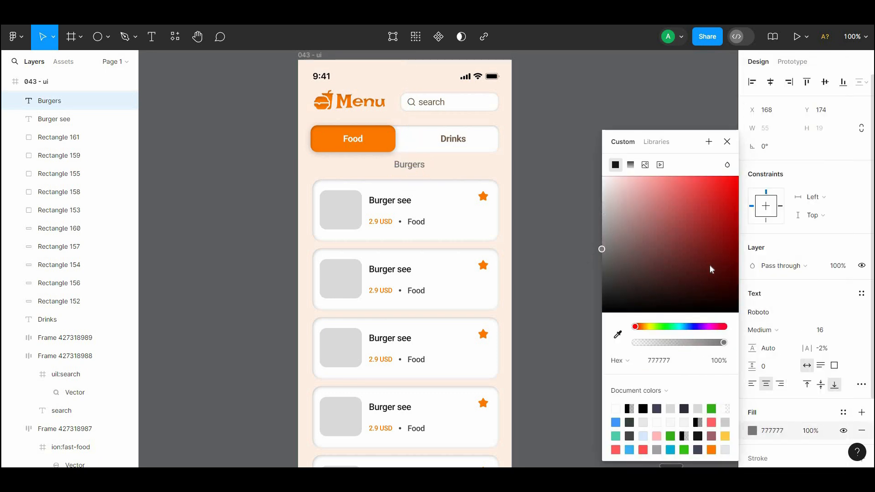
{"action": "left_click", "coordinate": [766, 330]}
{"action": "left_click", "coordinate": [768, 239]}
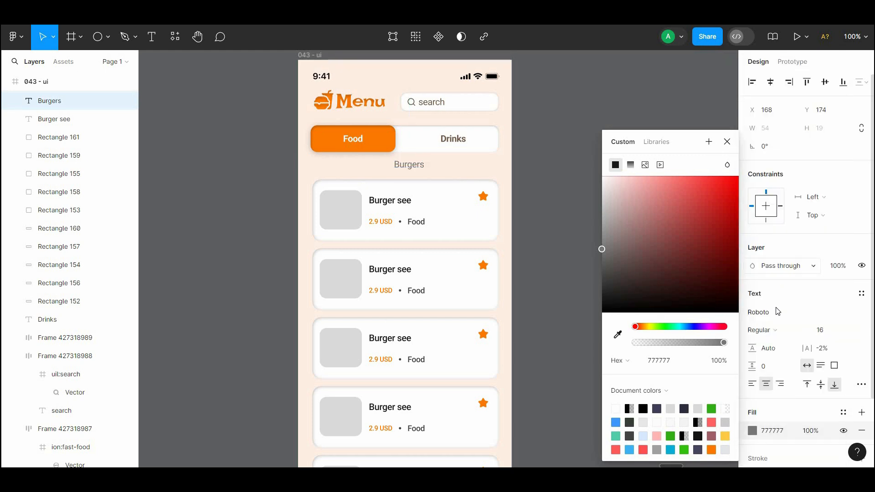
{"action": "left_click", "coordinate": [855, 330]}
{"action": "left_click", "coordinate": [565, 183]}
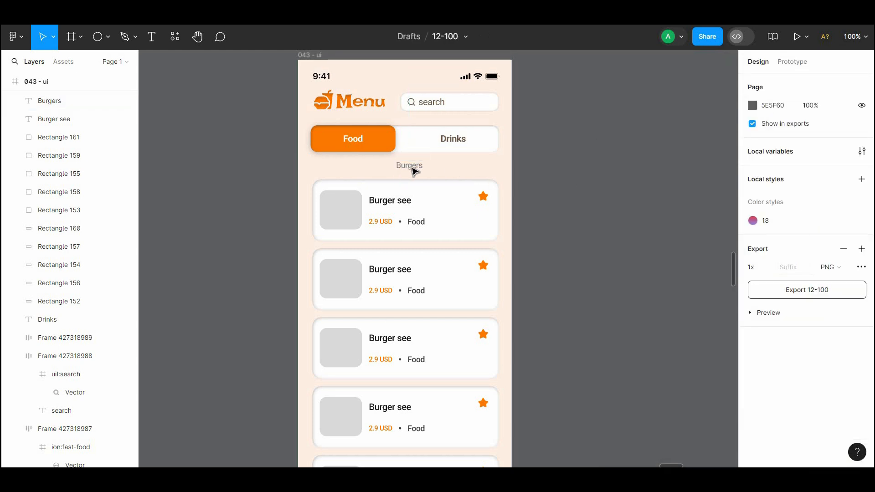
- Place the Burgers label at Y 179 and centre it horizontally in the frame
{"action": "left_click", "coordinate": [412, 167]}
{"action": "key", "text": "alt"}
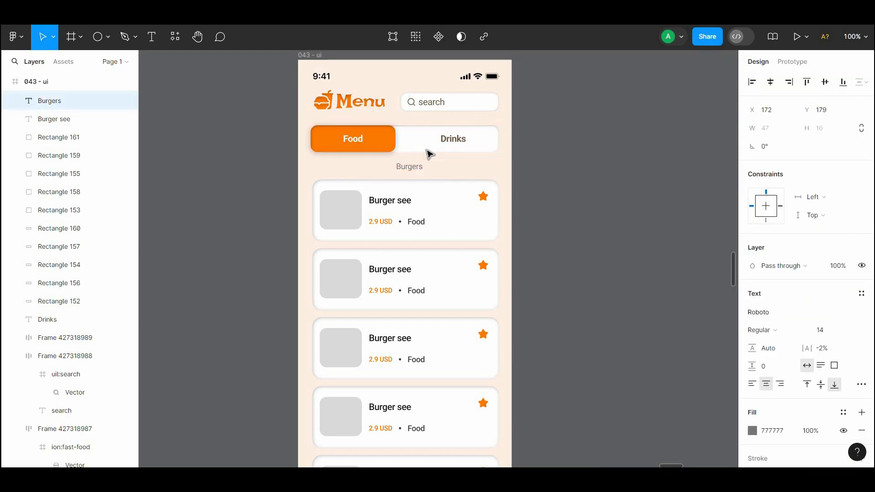
{"action": "left_click", "coordinate": [573, 113]}
{"action": "scroll", "coordinate": [423, 176], "scroll_direction": "down", "scroll_amount": 3}
{"action": "left_click", "coordinate": [431, 97]}
{"action": "left_click", "coordinate": [431, 96]}
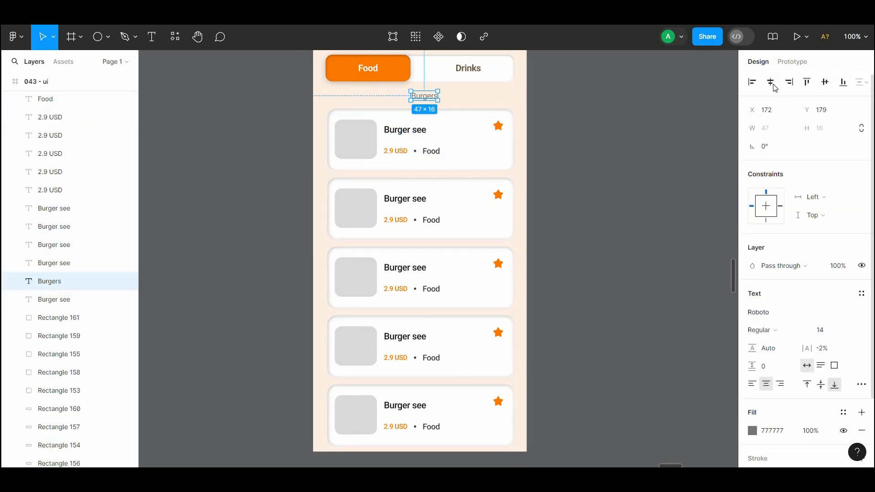
{"action": "left_click", "coordinate": [774, 86]}
- Nudge all five item cards down by one pixel to even the spacing around the Burgers label
{"action": "left_click_drag", "start_coordinate": [542, 111], "coordinate": [328, 446]}
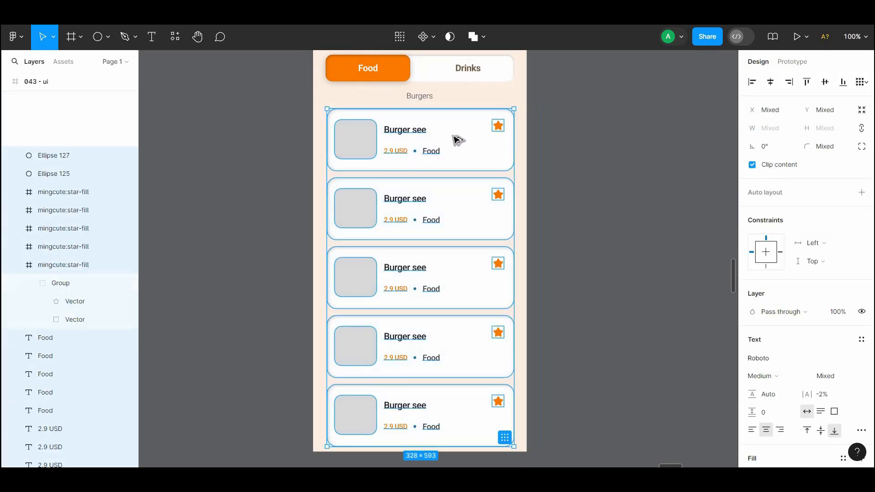
{"action": "key", "text": "alt"}
{"action": "key", "text": "Down"}
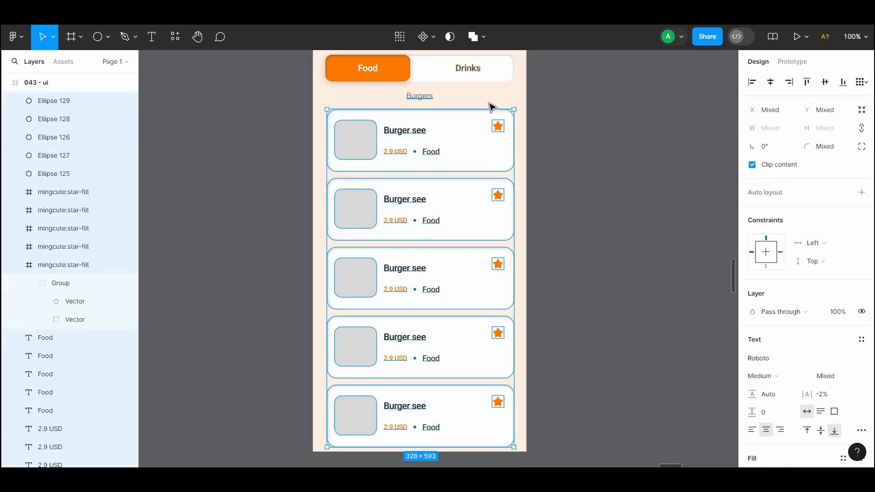
{"action": "left_click", "coordinate": [491, 102]}
{"action": "left_click_drag", "start_coordinate": [492, 99], "coordinate": [465, 169]}
{"action": "left_click", "coordinate": [474, 104]}
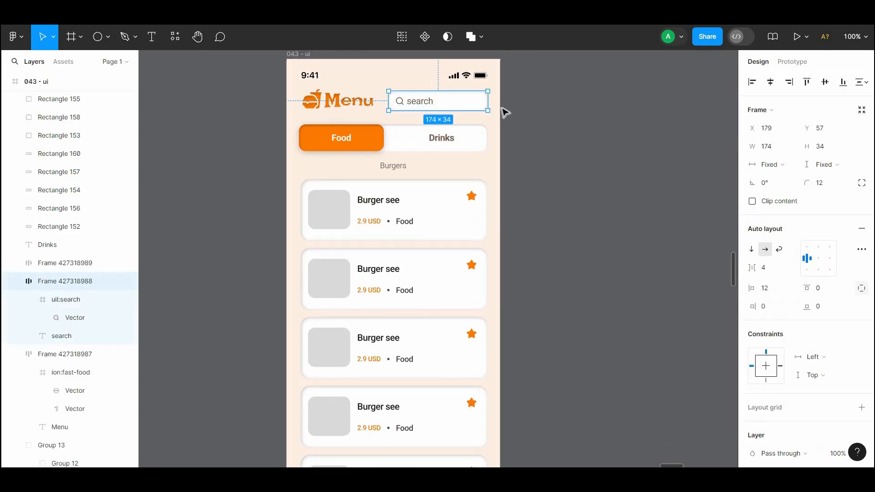
{"action": "left_click", "coordinate": [340, 106]}
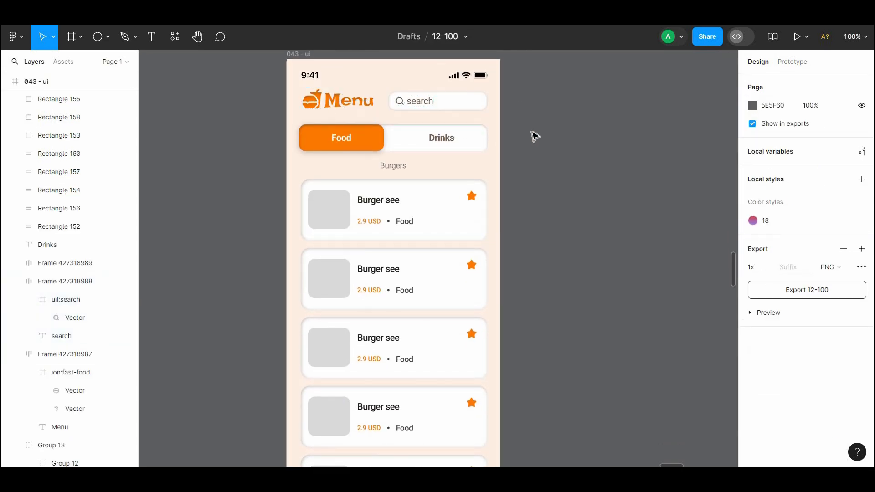
- Move the five burger photos from above the 043 - ui frame to the empty canvas beside it
{"action": "left_click_drag", "start_coordinate": [524, 168], "coordinate": [333, 380]}
{"action": "key", "text": "ctrl+minus"}
{"action": "left_click_drag", "start_coordinate": [398, 57], "coordinate": [412, 129]}
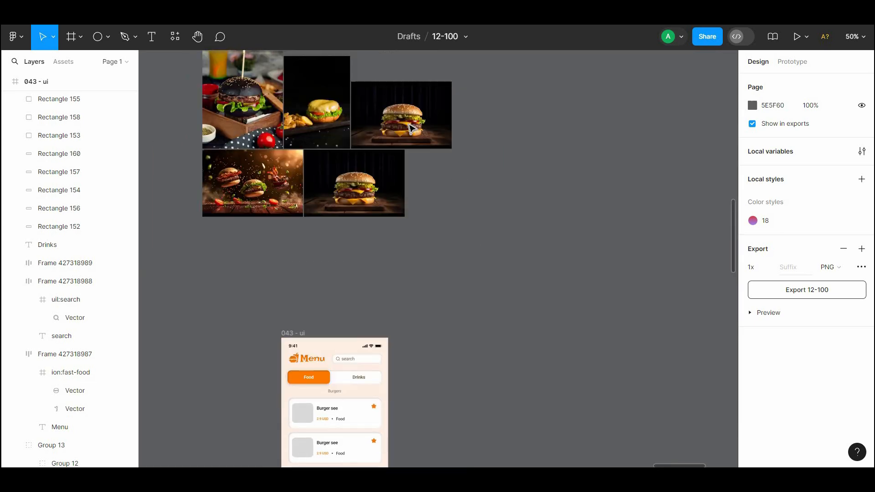
{"action": "left_click", "coordinate": [542, 228]}
{"action": "key", "text": "Delete"}
{"action": "left_click", "coordinate": [299, 270]}
{"action": "key", "text": "Delete"}
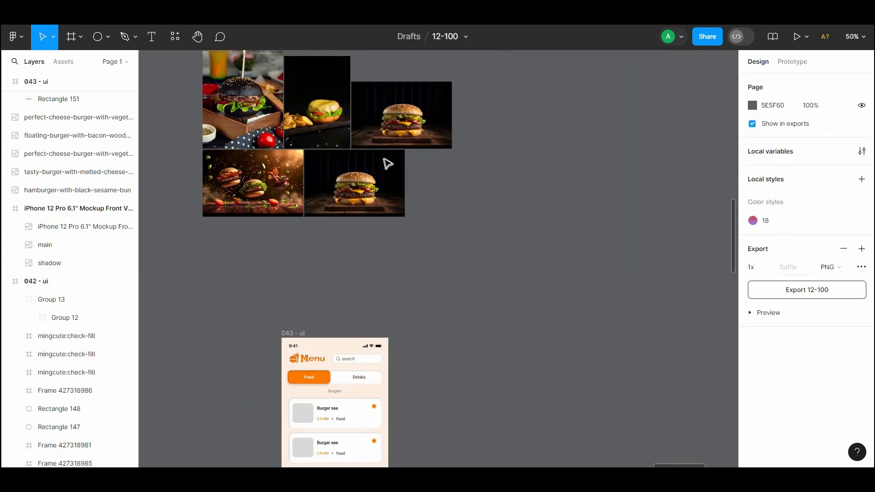
{"action": "left_click_drag", "start_coordinate": [394, 245], "coordinate": [224, 80]}
{"action": "left_click_drag", "start_coordinate": [283, 172], "coordinate": [527, 466]}
{"action": "scroll", "coordinate": [398, 313], "scroll_direction": "down", "scroll_amount": 3}
{"action": "key", "text": "shift+0"}
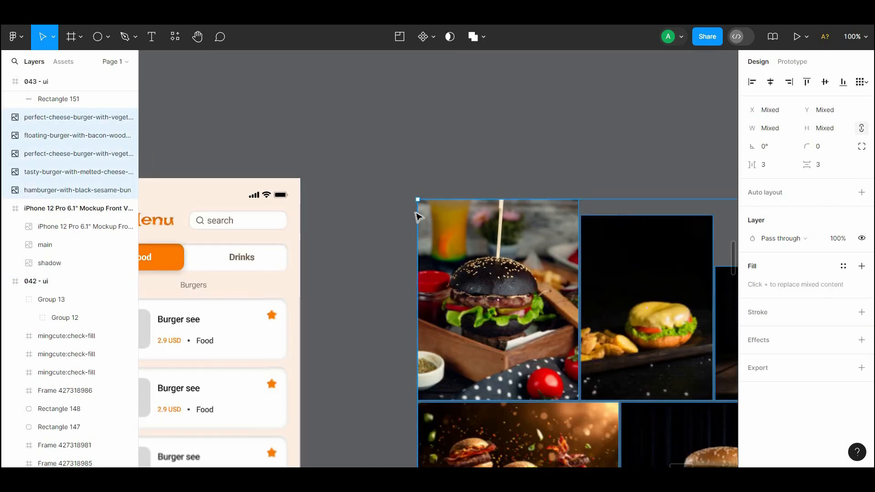
- Shrink the black-bun burger photo to about 122 wide over the first card's grey placeholder and mask it with that placeholder
{"action": "left_click_drag", "start_coordinate": [313, 245], "coordinate": [434, 89]}
{"action": "left_click", "coordinate": [440, 202]}
{"action": "left_click_drag", "start_coordinate": [440, 201], "coordinate": [426, 265]}
{"action": "left_click_drag", "start_coordinate": [648, 194], "coordinate": [284, 250]}
{"action": "left_click_drag", "start_coordinate": [330, 347], "coordinate": [284, 290]}
{"action": "left_click_drag", "start_coordinate": [246, 243], "coordinate": [240, 231]}
{"action": "left_click", "coordinate": [245, 253], "text": "shift"}
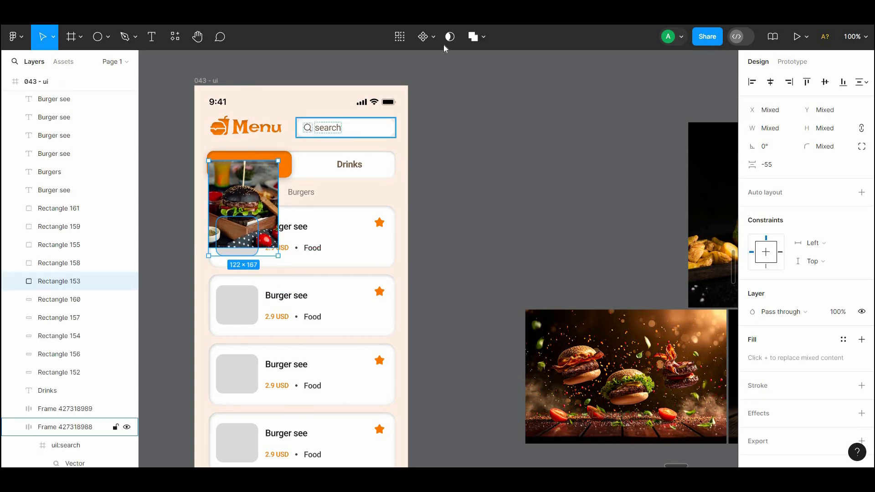
{"action": "left_click", "coordinate": [449, 38]}
- Resize the masked black-bun burger photo to 75 × 98 and position it to fill the first card's thumbnail
{"action": "double_click", "coordinate": [254, 222]}
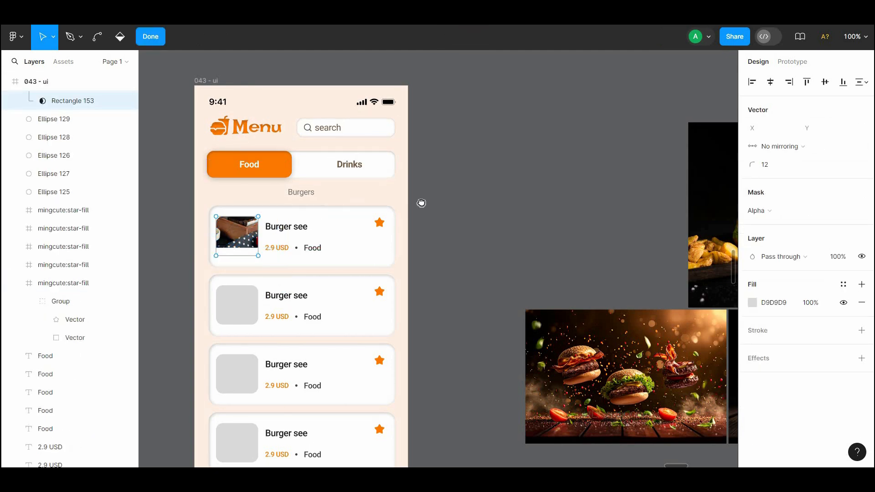
{"action": "left_click_drag", "start_coordinate": [422, 203], "coordinate": [635, 195]}
{"action": "key", "text": "ctrl+plus"}
{"action": "key", "text": "Escape"}
{"action": "left_click_drag", "start_coordinate": [461, 182], "coordinate": [461, 209]}
{"action": "left_click_drag", "start_coordinate": [545, 242], "coordinate": [491, 186]}
{"action": "left_click_drag", "start_coordinate": [472, 142], "coordinate": [497, 225]}
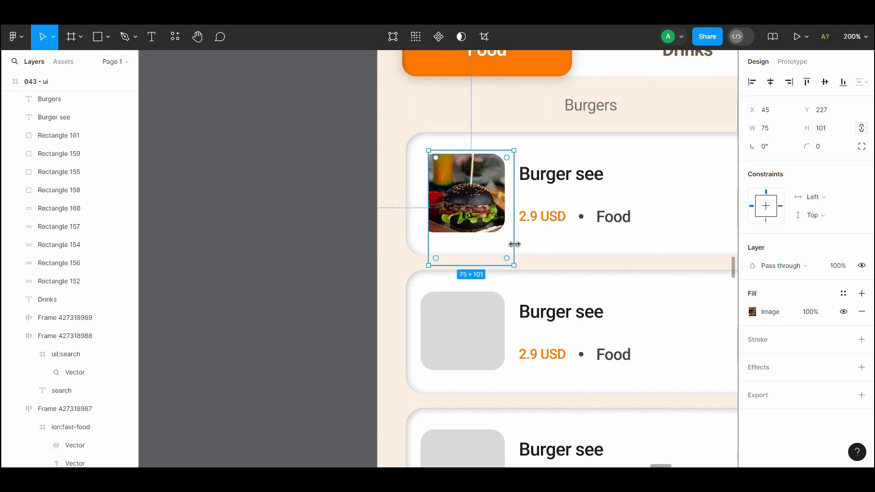
{"action": "mouse_move", "coordinate": [511, 262]}
{"action": "left_mouse_down"}
{"action": "mouse_move", "coordinate": [501, 249]}
{"action": "mouse_move", "coordinate": [514, 261]}
{"action": "left_mouse_up"}
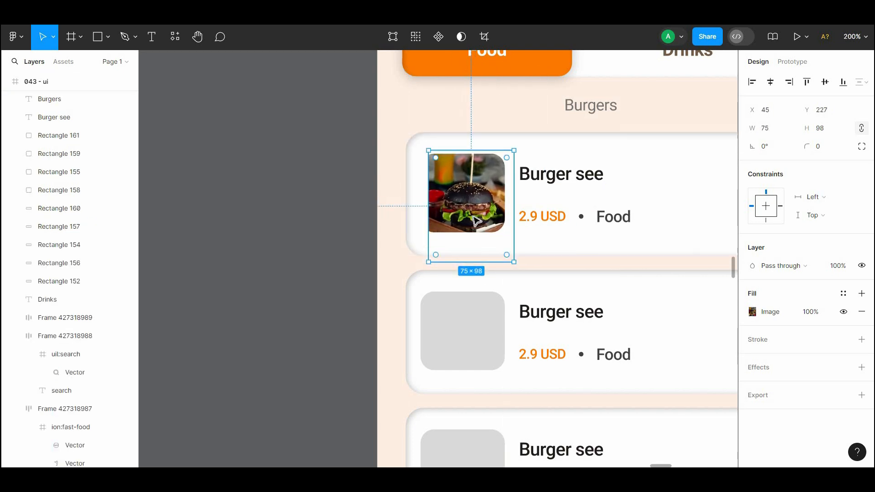
{"action": "left_click_drag", "start_coordinate": [478, 215], "coordinate": [469, 218]}
{"action": "left_click", "coordinate": [393, 215]}
{"action": "left_click_drag", "start_coordinate": [400, 215], "coordinate": [357, 204]}
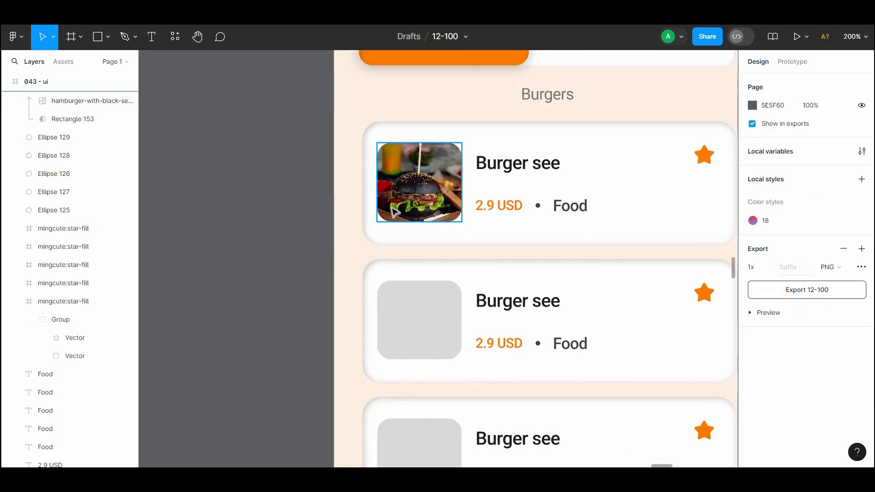
- Shrink the floating burgers photo to 159 × 75 over the second card's grey placeholder and mask it with that placeholder
{"action": "key", "text": "ctrl+minus"}
{"action": "left_click_drag", "start_coordinate": [465, 209], "coordinate": [347, 137]}
{"action": "left_click_drag", "start_coordinate": [634, 266], "coordinate": [308, 219]}
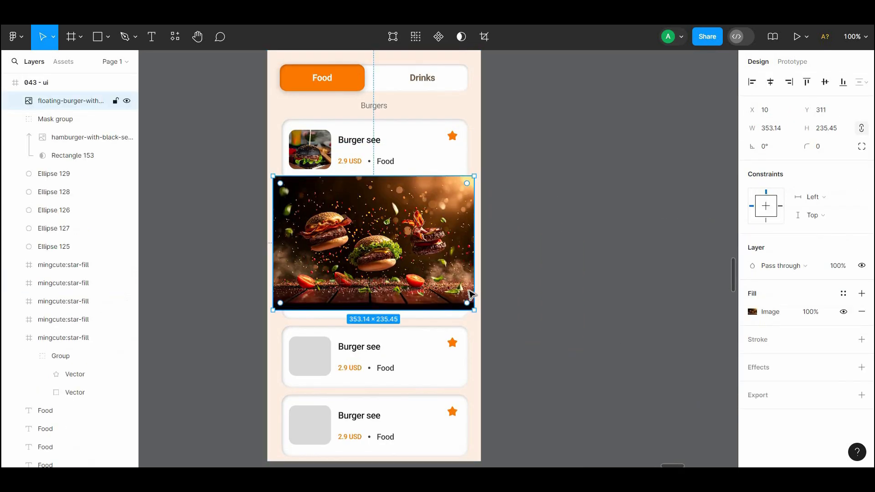
{"action": "left_click_drag", "start_coordinate": [473, 310], "coordinate": [350, 214]}
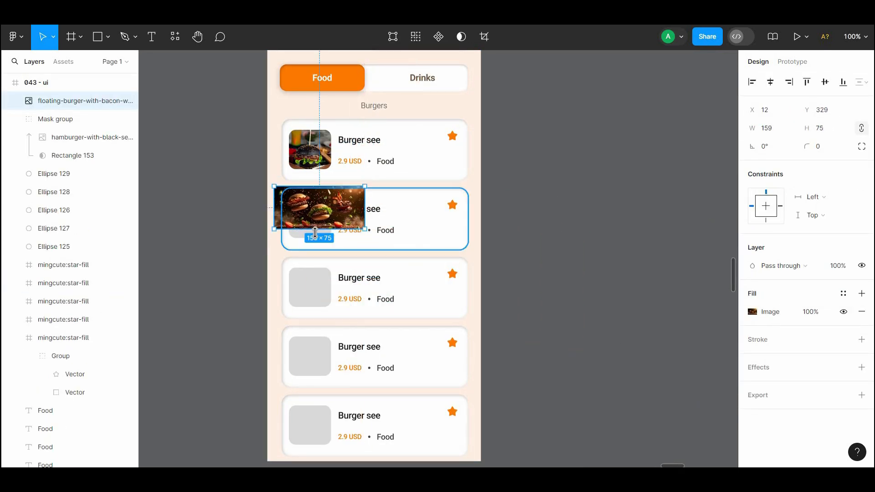
{"action": "left_click", "coordinate": [301, 234], "text": "shift"}
{"action": "left_click", "coordinate": [449, 38]}
- Enlarge the masked floating burgers photo slightly and shift it to fill the second card's thumbnail
{"action": "double_click", "coordinate": [316, 216]}
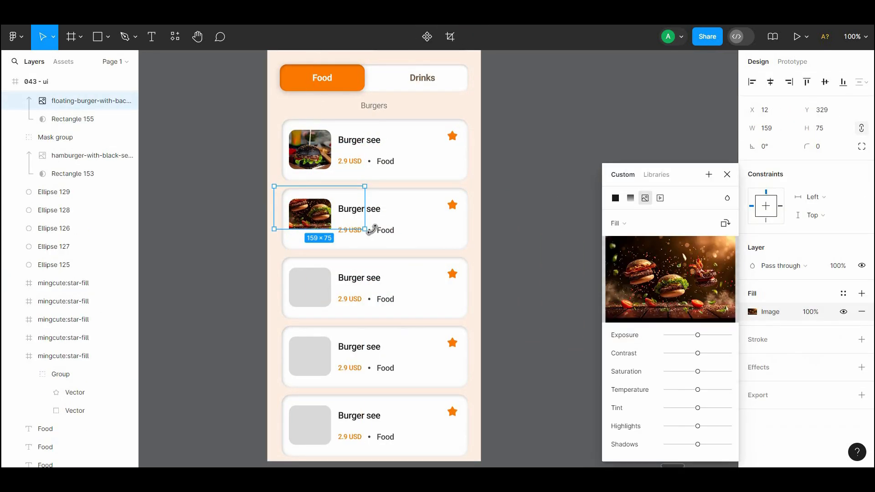
{"action": "left_click_drag", "start_coordinate": [365, 229], "coordinate": [374, 238]}
{"action": "left_click_drag", "start_coordinate": [344, 213], "coordinate": [341, 223]}
{"action": "left_click", "coordinate": [521, 219]}
- Place the melted-cheese burger photo over the third card's grey placeholder and mask it with that placeholder
{"action": "left_click_drag", "start_coordinate": [450, 217], "coordinate": [332, 172]}
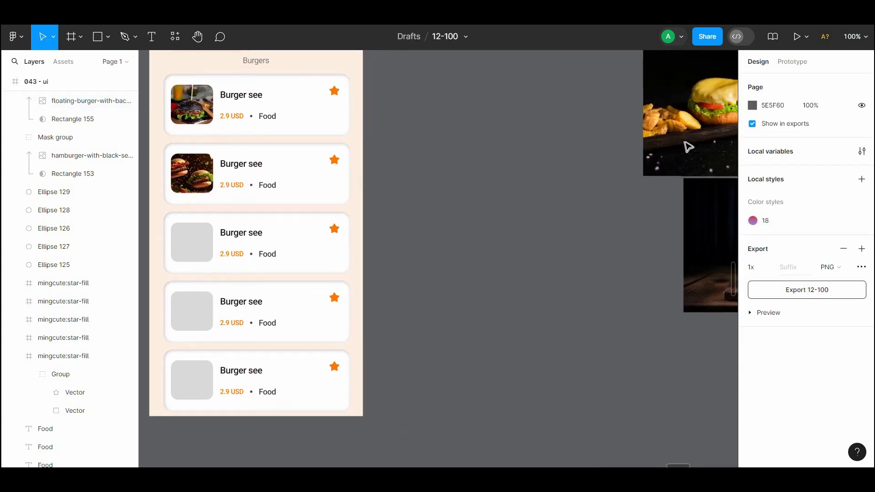
{"action": "left_click_drag", "start_coordinate": [686, 143], "coordinate": [231, 265]}
{"action": "left_click_drag", "start_coordinate": [427, 266], "coordinate": [319, 227]}
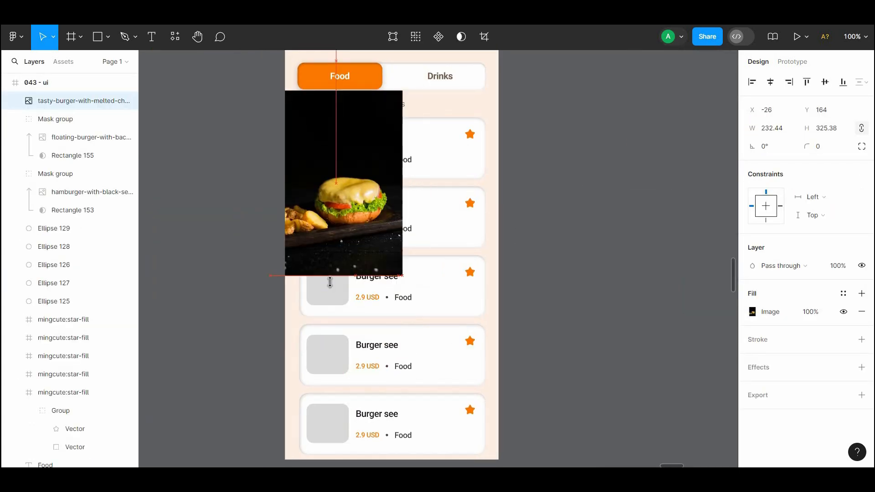
{"action": "left_click", "coordinate": [334, 294], "text": "shift"}
{"action": "left_click", "coordinate": [335, 295], "text": "shift"}
{"action": "left_click", "coordinate": [335, 296], "text": "shift"}
{"action": "left_click", "coordinate": [450, 38]}
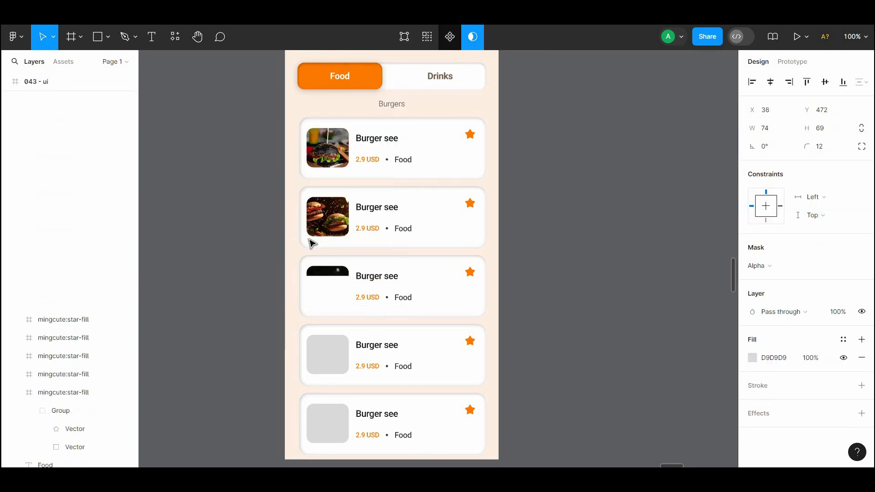
- Resize the masked melted-cheese burger photo to 90 × 164 and position its burger inside the third card's thumbnail
{"action": "double_click", "coordinate": [341, 272]}
{"action": "left_click_drag", "start_coordinate": [361, 300], "coordinate": [354, 309]}
{"action": "left_click_drag", "start_coordinate": [391, 348], "coordinate": [347, 305]}
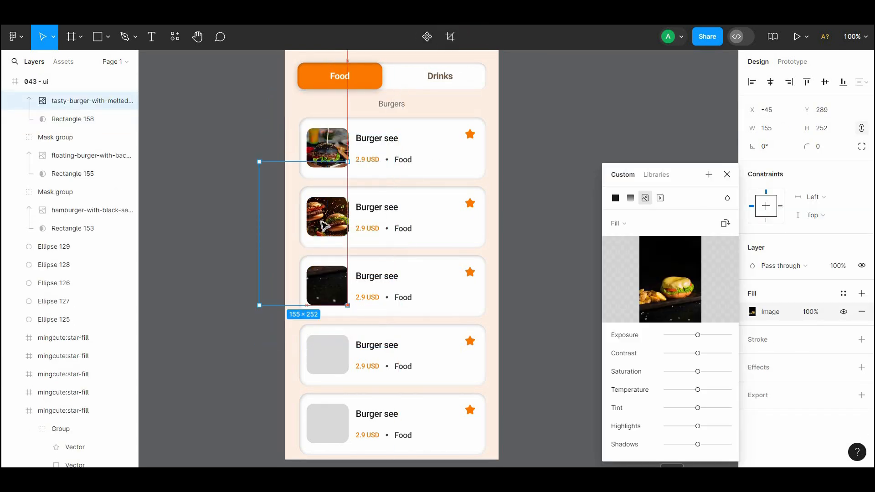
{"action": "left_click_drag", "start_coordinate": [322, 222], "coordinate": [334, 313]}
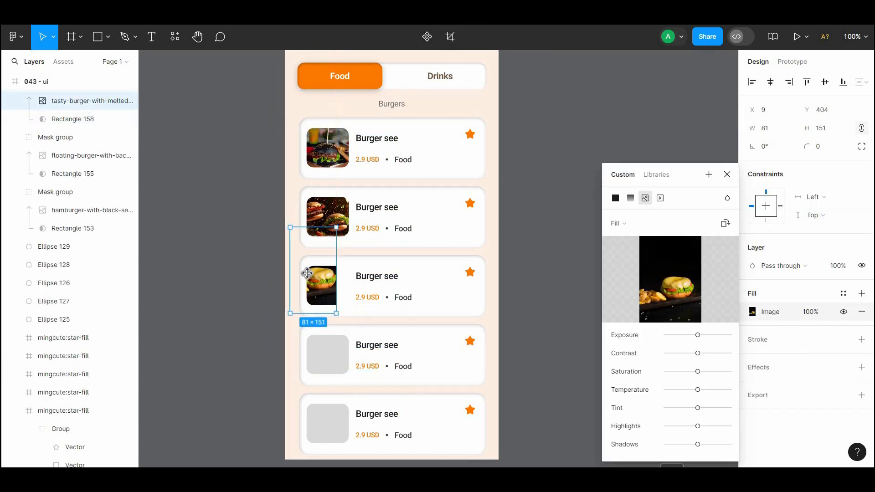
{"action": "left_click_drag", "start_coordinate": [303, 263], "coordinate": [316, 277]}
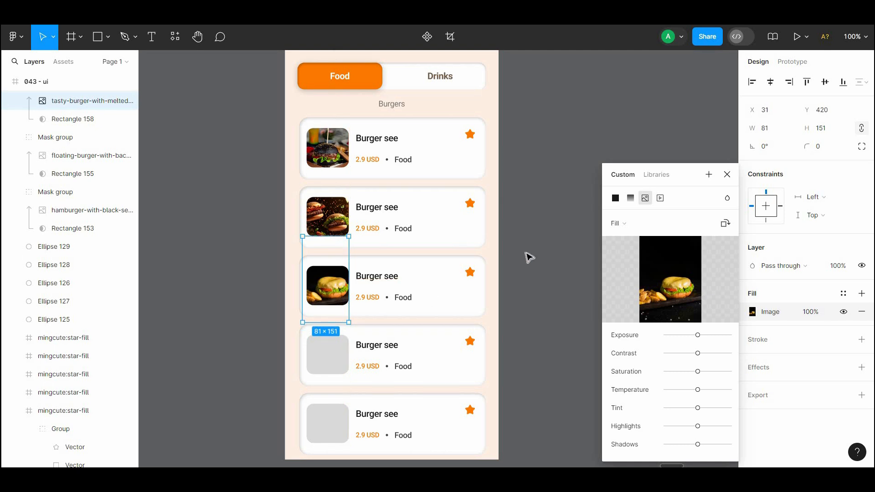
{"action": "left_click_drag", "start_coordinate": [338, 305], "coordinate": [349, 318]}
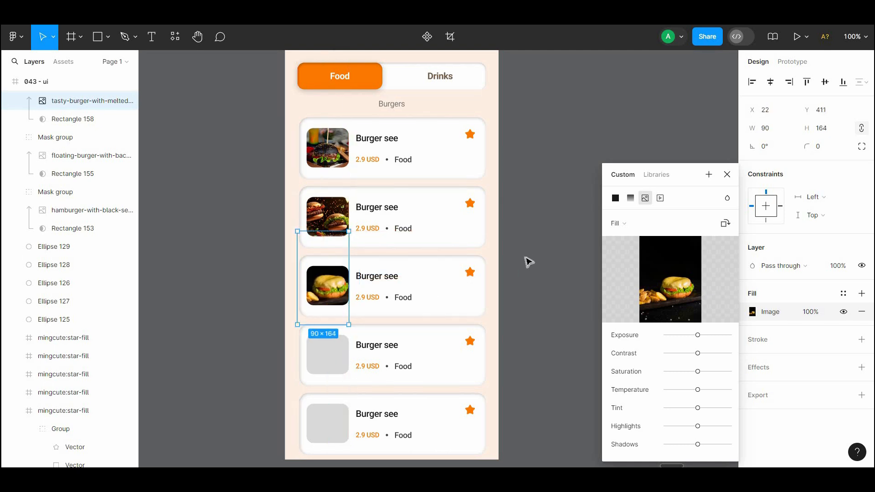
{"action": "left_click", "coordinate": [502, 267]}
- Shrink a perfect-cheese-burger photo to 136 × 78, mask it with the fourth card's grey placeholder and centre it in the thumbnail
{"action": "scroll", "coordinate": [392, 237], "scroll_direction": "right", "scroll_amount": 5}
{"action": "left_click_drag", "start_coordinate": [283, 203], "coordinate": [270, 127]}
{"action": "left_click_drag", "start_coordinate": [715, 230], "coordinate": [318, 289]}
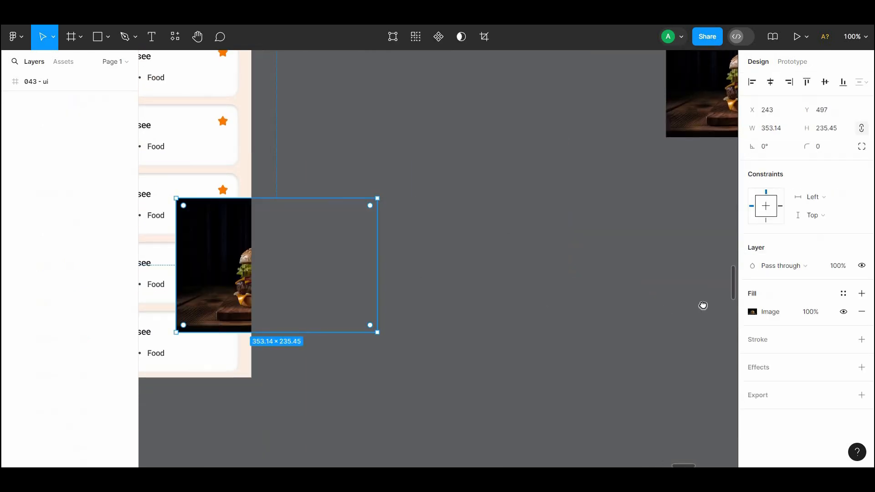
{"action": "left_click_drag", "start_coordinate": [428, 284], "coordinate": [704, 305]}
{"action": "left_click_drag", "start_coordinate": [536, 299], "coordinate": [372, 288]}
{"action": "left_click_drag", "start_coordinate": [471, 329], "coordinate": [372, 304]}
{"action": "left_click", "coordinate": [366, 310], "text": "shift"}
{"action": "left_click", "coordinate": [449, 38]}
{"action": "double_click", "coordinate": [370, 306]}
{"action": "double_click", "coordinate": [365, 302]}
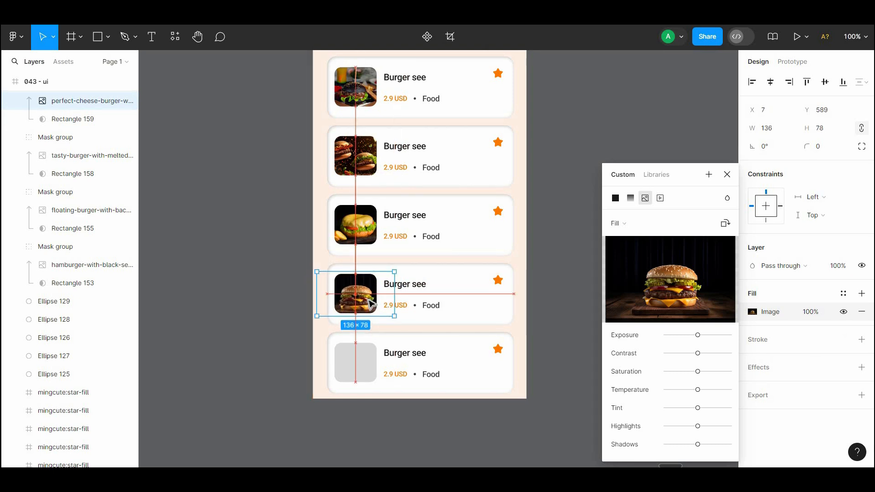
- Place a perfect-cheese-burger photo over the fifth card's grey placeholder and mask it with that placeholder
{"action": "left_click", "coordinate": [582, 289]}
{"action": "left_click_drag", "start_coordinate": [575, 282], "coordinate": [306, 386]}
{"action": "left_click_drag", "start_coordinate": [715, 197], "coordinate": [250, 338]}
{"action": "left_click_drag", "start_coordinate": [274, 373], "coordinate": [556, 292]}
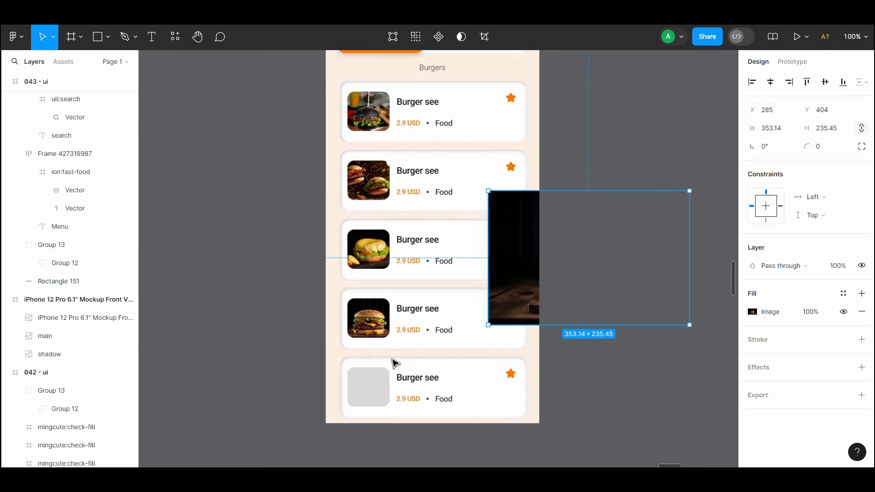
{"action": "left_click_drag", "start_coordinate": [653, 312], "coordinate": [393, 379]}
{"action": "left_click", "coordinate": [382, 386], "text": "shift"}
{"action": "left_click", "coordinate": [609, 319]}
{"action": "left_click", "coordinate": [384, 403], "text": "shift"}
{"action": "left_click", "coordinate": [450, 36]}
{"action": "double_click", "coordinate": [381, 370]}
{"action": "left_click", "coordinate": [560, 277]}
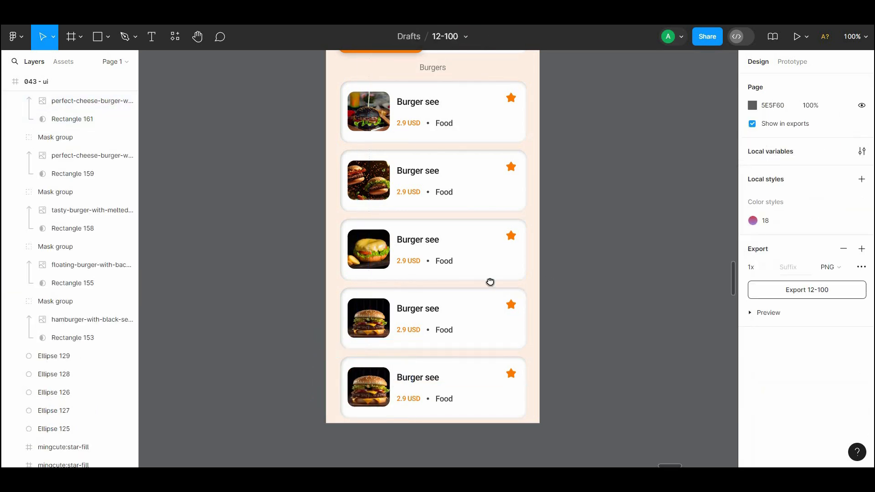
- Try to reposition the masked cheeseburger photo inside the fifth card's thumbnail and undo the changes
{"action": "left_click_drag", "start_coordinate": [491, 283], "coordinate": [621, 207]}
{"action": "scroll", "coordinate": [553, 246], "scroll_direction": "left", "scroll_amount": 10}
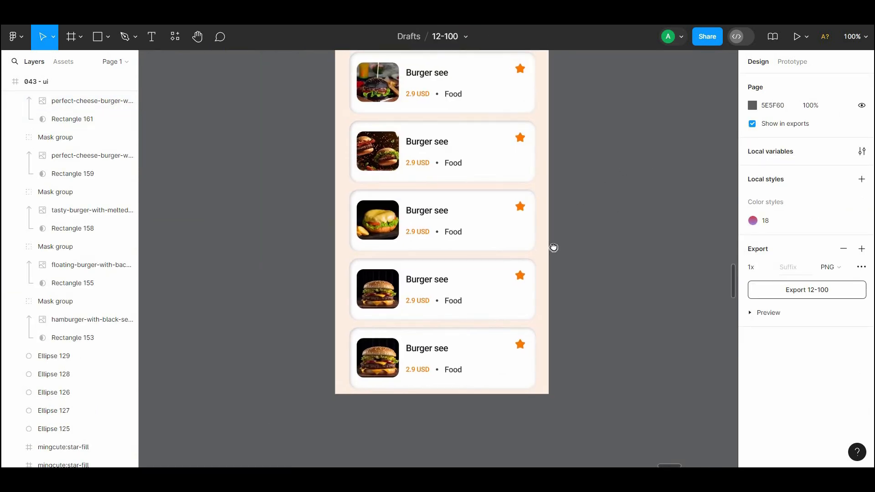
{"action": "left_click", "coordinate": [453, 342]}
{"action": "double_click", "coordinate": [452, 341]}
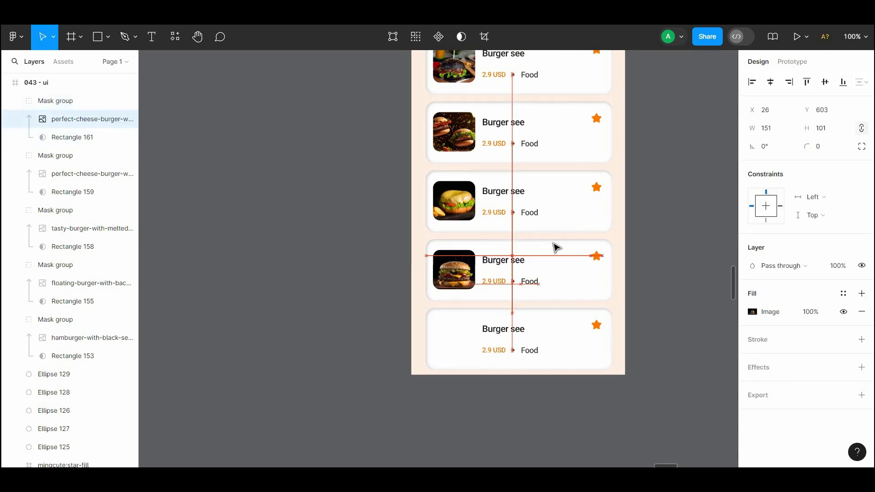
{"action": "key", "text": "Escape"}
{"action": "key", "text": "ctrl+z"}
{"action": "key", "text": "ctrl+z"}
{"action": "key", "text": "ctrl+z"}
{"action": "key", "text": "ctrl+z"}
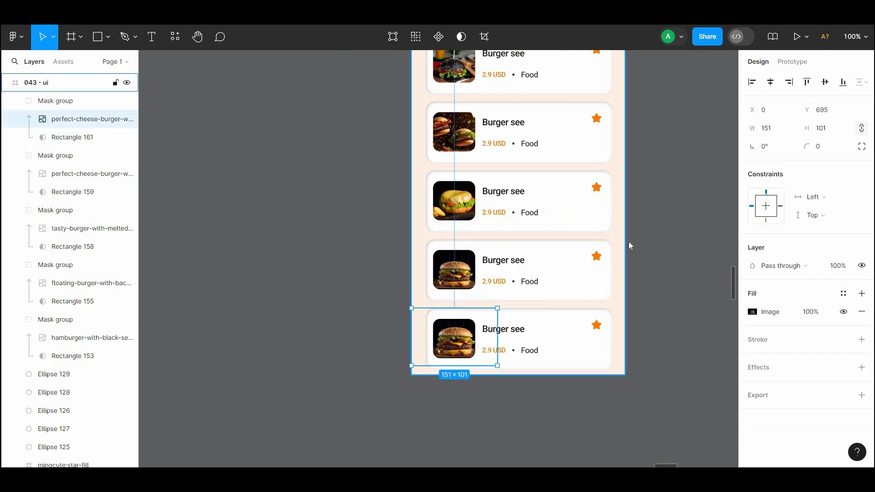
{"action": "left_click", "coordinate": [669, 148]}
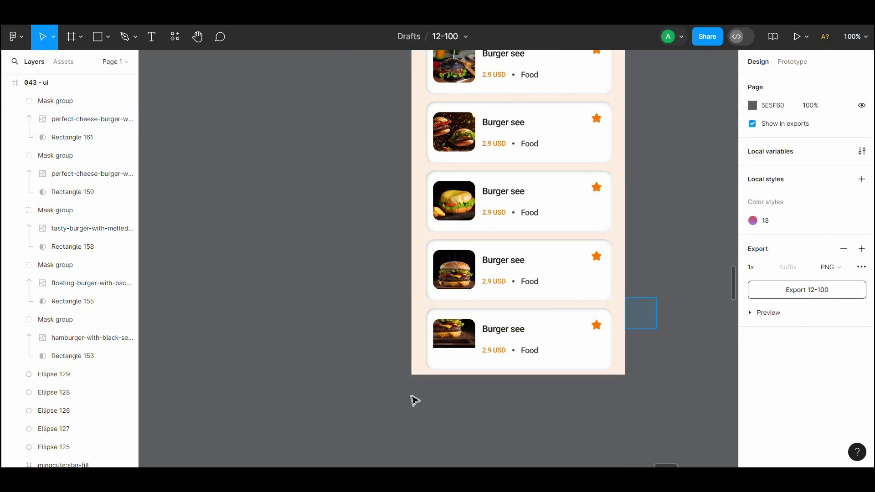
- Delete the fifth burger card and put a duplicate of the first card in its place below the fourth card
{"action": "left_click_drag", "start_coordinate": [657, 298], "coordinate": [402, 374]}
{"action": "key", "text": "Delete"}
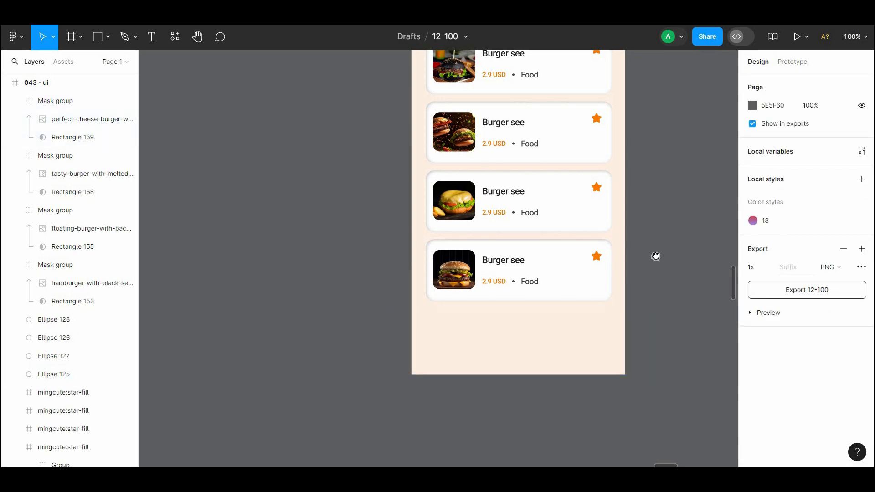
{"action": "scroll", "coordinate": [656, 256], "scroll_direction": "up", "scroll_amount": 5}
{"action": "left_click_drag", "start_coordinate": [606, 160], "coordinate": [375, 203]}
{"action": "left_click_drag", "start_coordinate": [510, 187], "coordinate": [511, 464]}
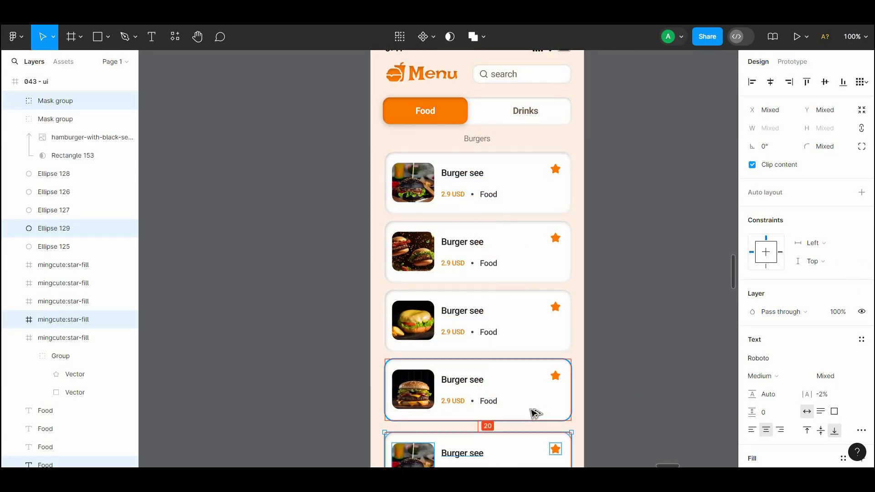
{"action": "left_click", "coordinate": [604, 320]}
{"action": "scroll", "coordinate": [570, 272], "scroll_direction": "down", "scroll_amount": 3}
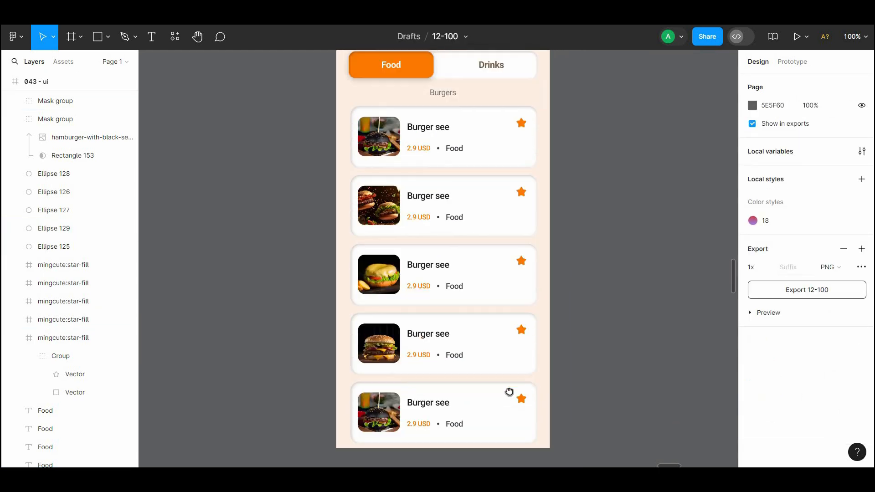
{"action": "left_click_drag", "start_coordinate": [510, 392], "coordinate": [441, 463]}
- Select the star icons of all five burger cards and check their distances to the first card's edges
{"action": "left_click", "coordinate": [285, 130]}
{"action": "left_click_drag", "start_coordinate": [568, 210], "coordinate": [623, 93]}
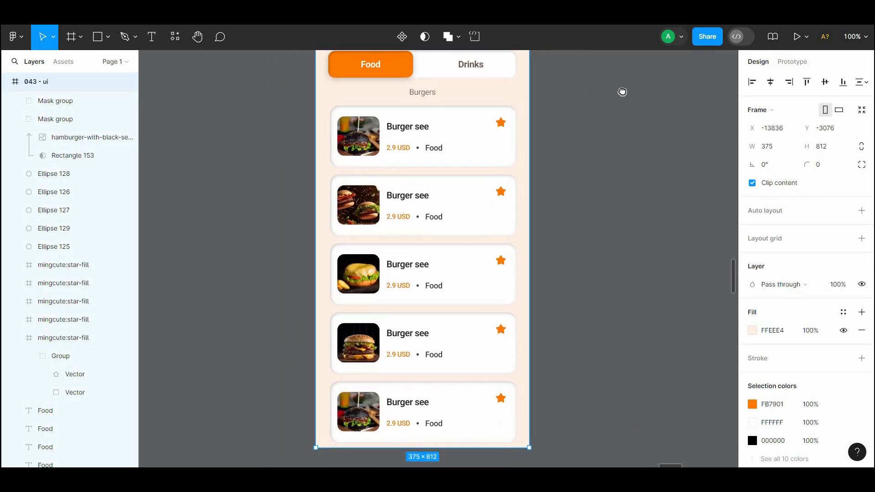
{"action": "scroll", "coordinate": [622, 92], "scroll_direction": "up", "scroll_amount": 3}
{"action": "left_click", "coordinate": [510, 180]}
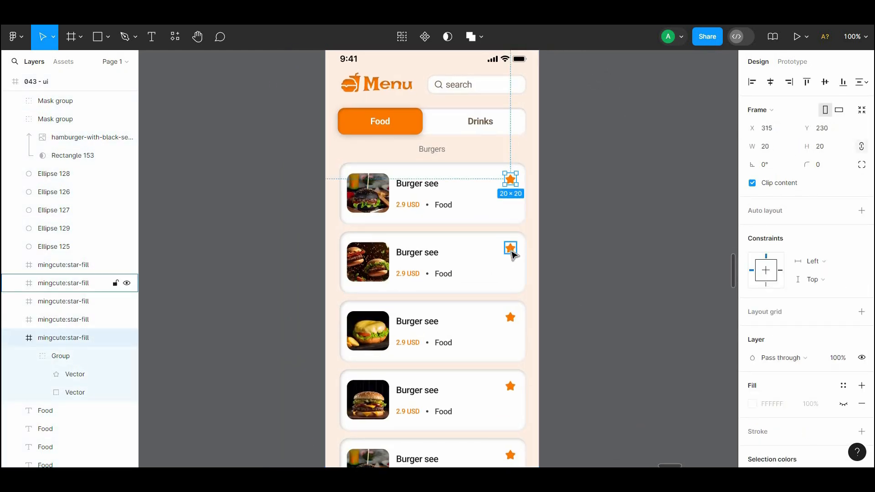
{"action": "left_click", "coordinate": [511, 249], "text": "shift"}
{"action": "left_click", "coordinate": [578, 301]}
{"action": "left_click", "coordinate": [510, 248], "text": "shift"}
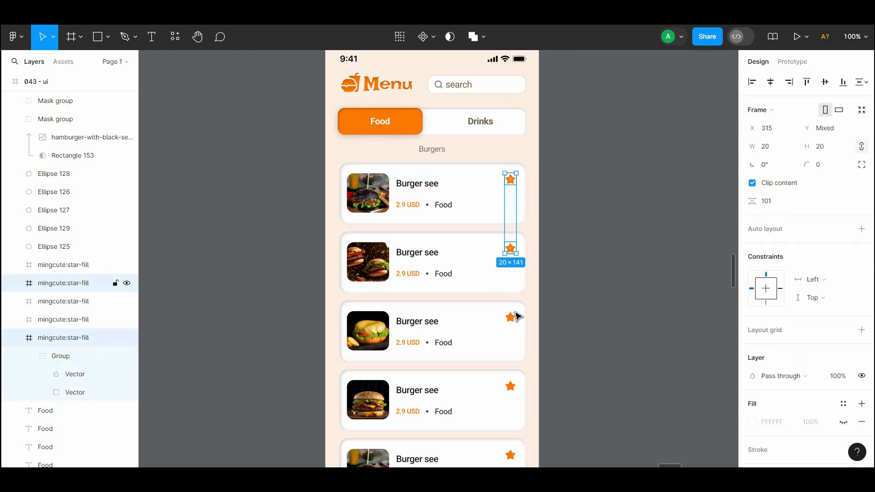
{"action": "left_click", "coordinate": [511, 318], "text": "shift"}
{"action": "scroll", "coordinate": [583, 274], "scroll_direction": "down", "scroll_amount": 3}
{"action": "left_click", "coordinate": [518, 249], "text": "shift"}
{"action": "left_click", "coordinate": [519, 318], "text": "shift"}
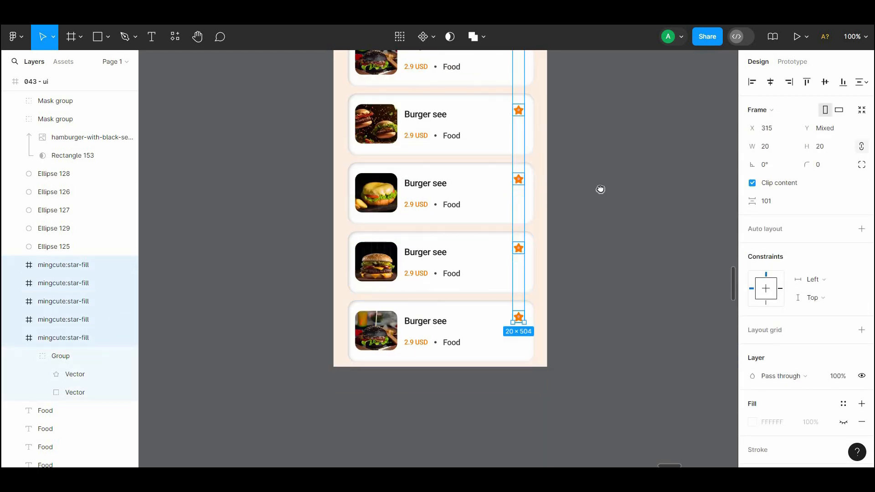
{"action": "scroll", "coordinate": [600, 189], "scroll_direction": "up", "scroll_amount": 3}
{"action": "key", "text": "alt"}
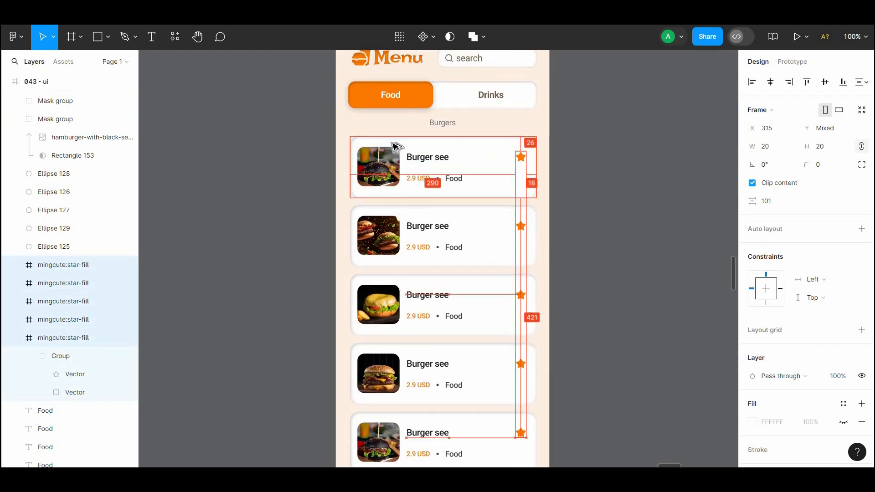
{"action": "scroll", "coordinate": [634, 183], "scroll_direction": "down", "scroll_amount": 1}
{"action": "left_click", "coordinate": [632, 178]}
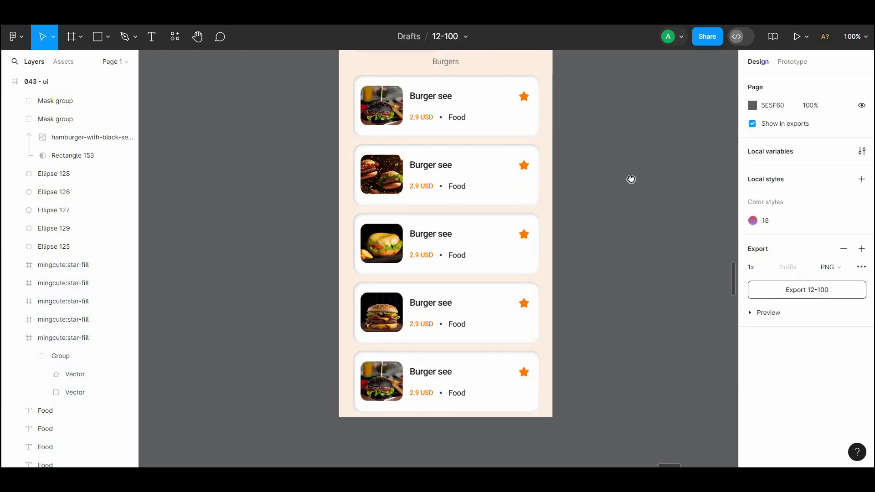
- Find the Artboard Mockups plugin with the search "art" and open its free electronics mockups
{"action": "scroll", "coordinate": [610, 301], "scroll_direction": "up", "scroll_amount": 3}
{"action": "scroll", "coordinate": [609, 301], "scroll_direction": "right", "scroll_amount": 1}
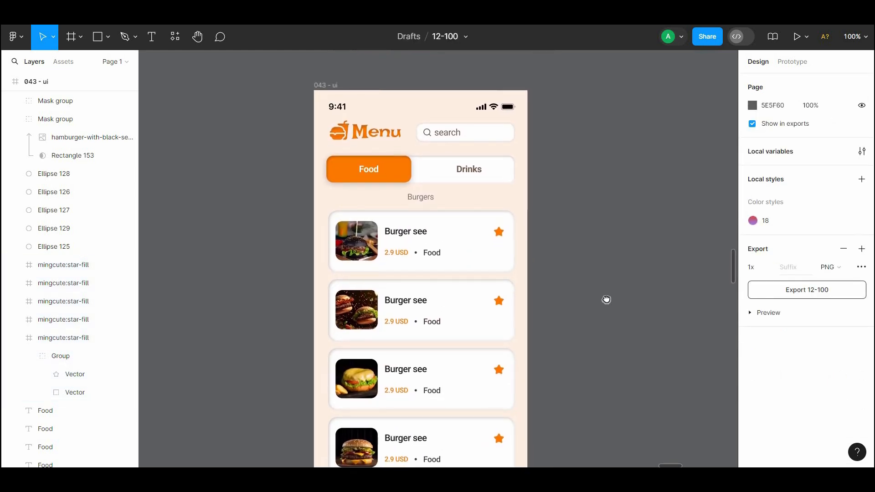
{"action": "left_click_drag", "start_coordinate": [567, 214], "coordinate": [487, 193]}
{"action": "right_click", "coordinate": [527, 145]}
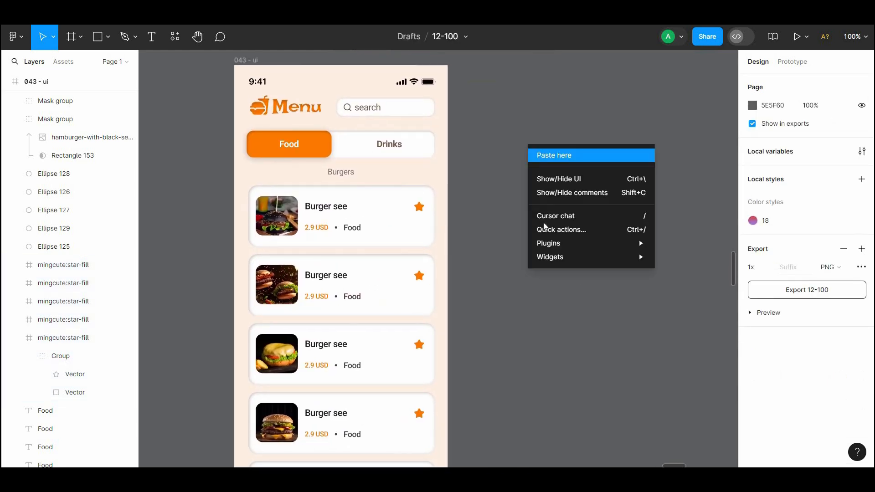
{"action": "left_click", "coordinate": [456, 103]}
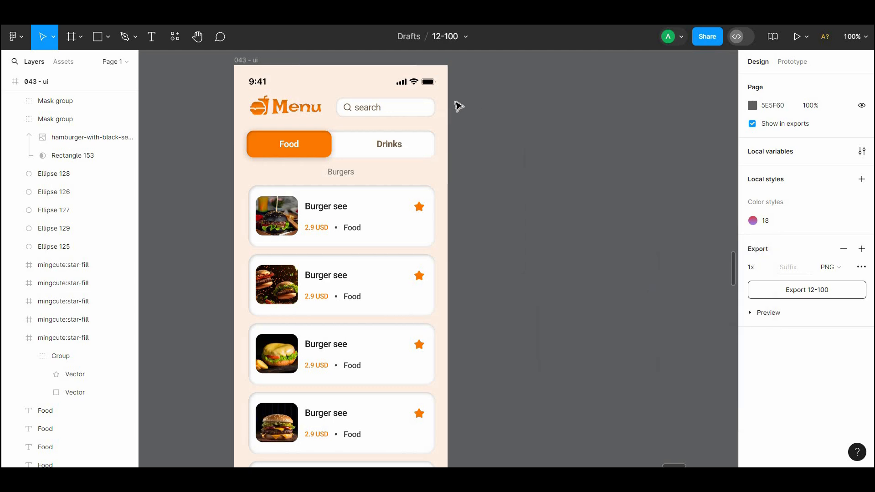
{"action": "left_click", "coordinate": [180, 42]}
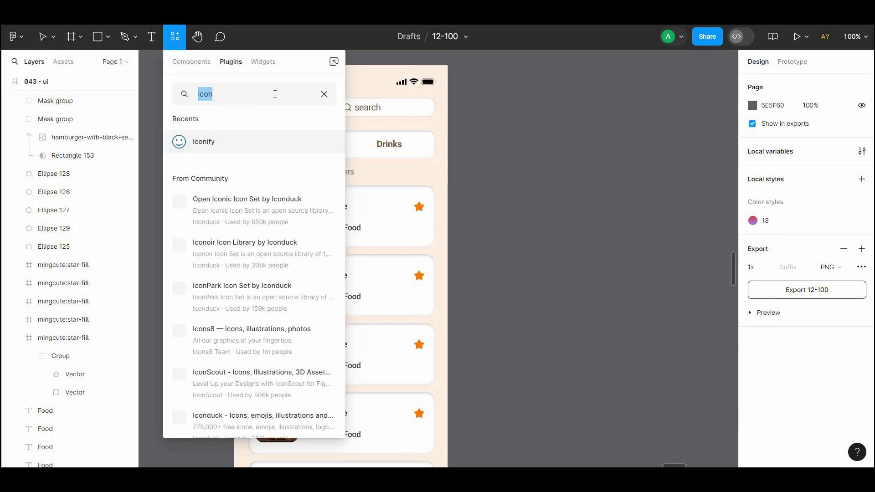
{"action": "type", "text": "art"}
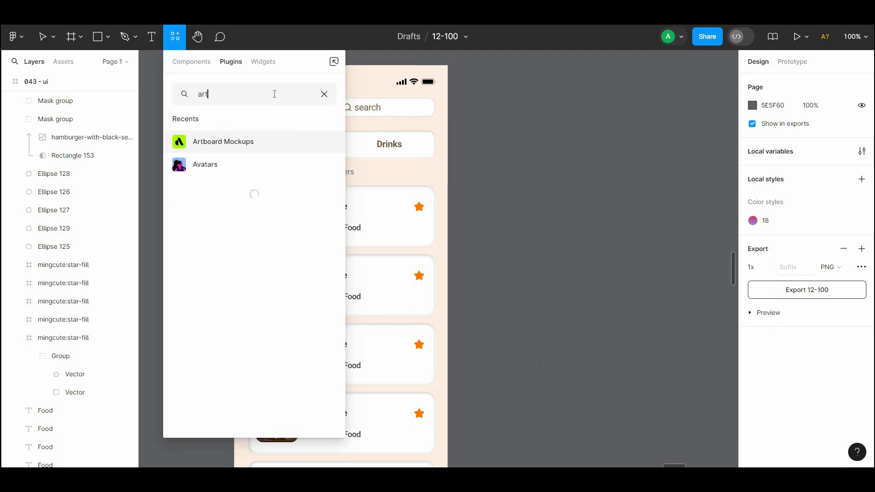
{"action": "left_click", "coordinate": [252, 145]}
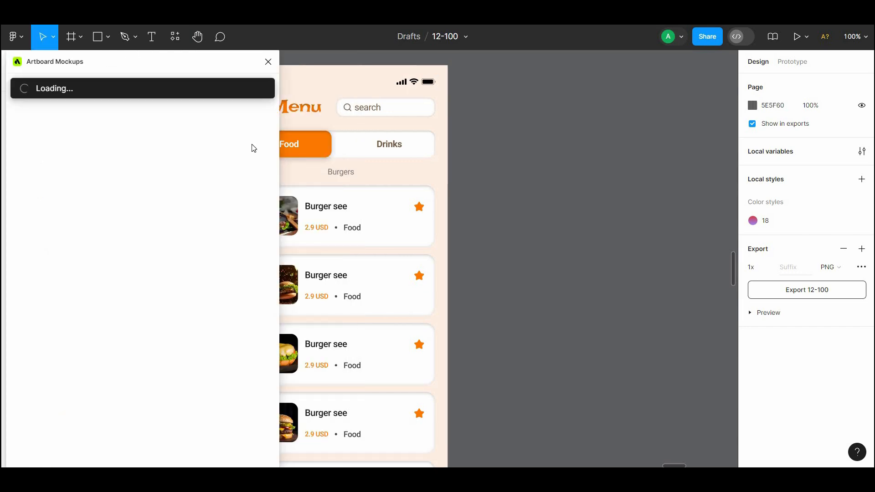
{"action": "left_click", "coordinate": [87, 114]}
{"action": "left_click", "coordinate": [78, 139]}
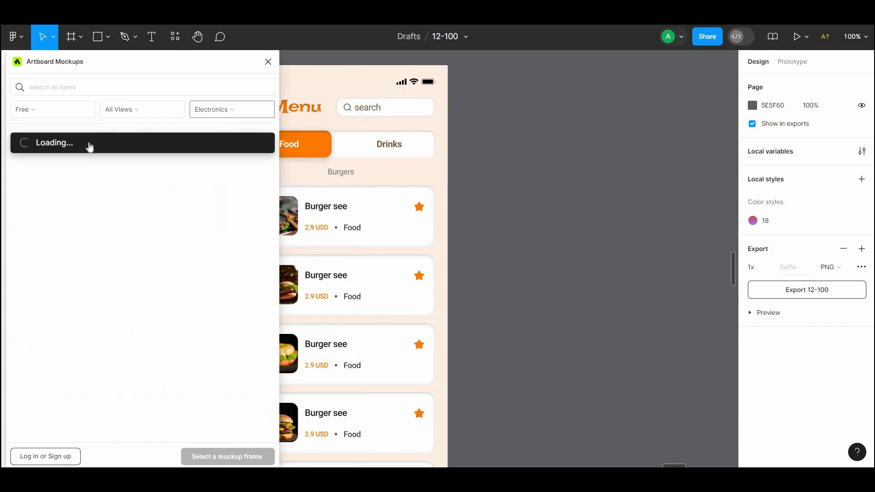
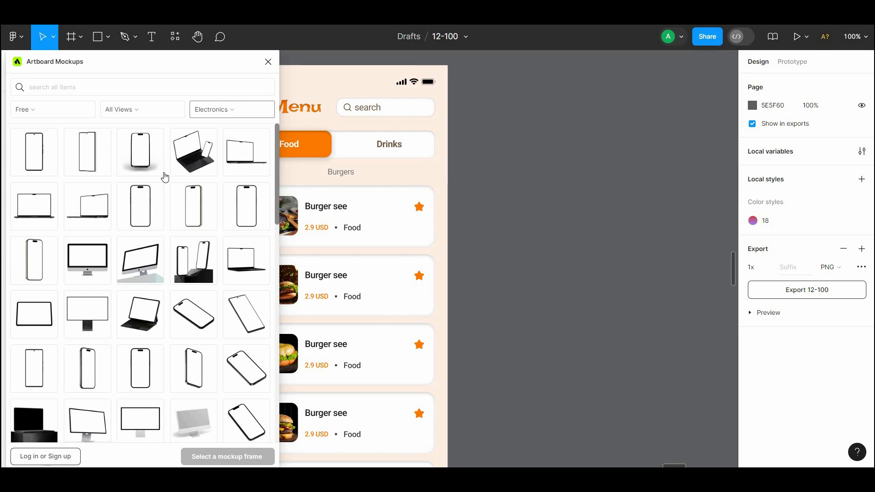
- Try an iPhone X front-view mockup and delete both of its inserted frames
{"action": "left_click_drag", "start_coordinate": [277, 209], "coordinate": [261, 442]}
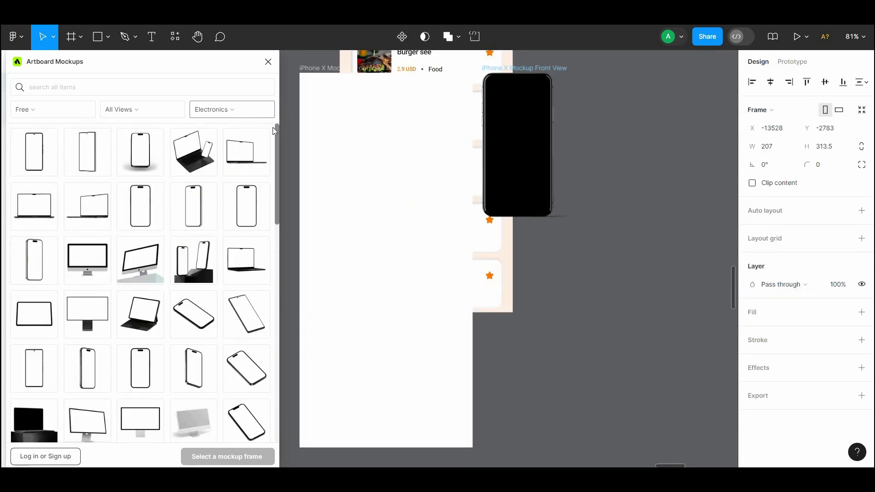
{"action": "left_click", "coordinate": [342, 71]}
{"action": "key", "text": "Delete"}
{"action": "left_click", "coordinate": [530, 69]}
{"action": "key", "text": "Delete"}
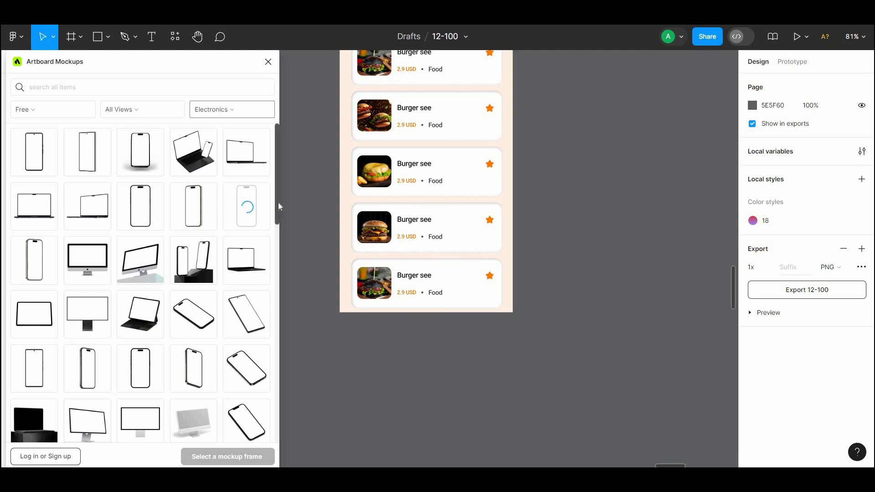
- Insert an iPhone 15 Pro Portrait mockup, place a copy of the 043 - ui frame in its label frame and close the plugin
{"action": "left_click_drag", "start_coordinate": [570, 108], "coordinate": [672, 173]}
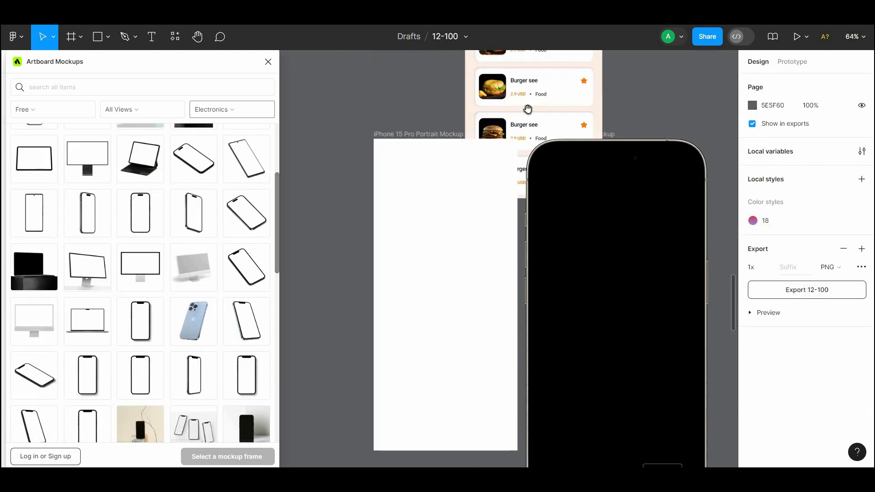
{"action": "left_click_drag", "start_coordinate": [527, 110], "coordinate": [512, 278]}
{"action": "left_click_drag", "start_coordinate": [461, 66], "coordinate": [396, 338], "text": "alt"}
{"action": "left_click", "coordinate": [268, 62]}
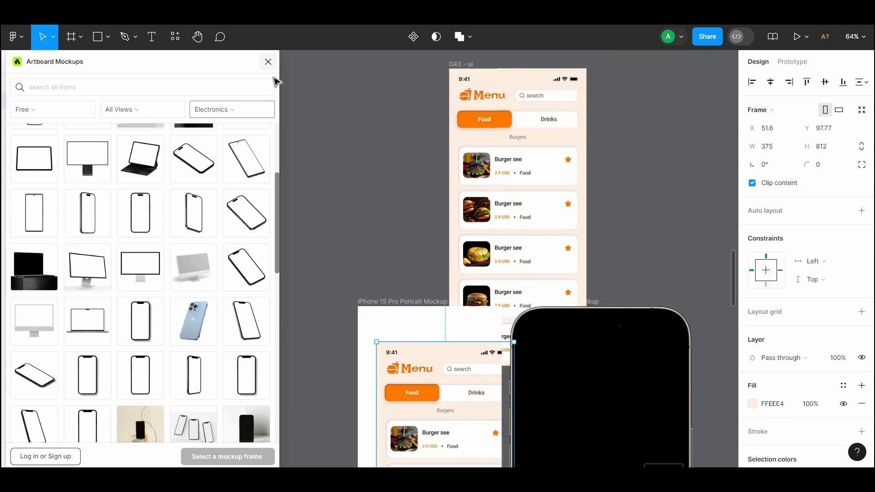
- Align the copied 043 - ui frame with the label frame's upper-left corner and scale it proportionally to fill the label frame
{"action": "left_click_drag", "start_coordinate": [419, 384], "coordinate": [326, 246]}
{"action": "mouse_move", "coordinate": [319, 239]}
{"action": "left_mouse_down"}
{"action": "mouse_move", "coordinate": [343, 260]}
{"action": "mouse_move", "coordinate": [325, 232]}
{"action": "mouse_move", "coordinate": [321, 240]}
{"action": "left_mouse_up"}
{"action": "scroll", "coordinate": [329, 246], "scroll_direction": "down", "scroll_amount": 5}
{"action": "scroll", "coordinate": [330, 246], "scroll_direction": "right", "scroll_amount": 3}
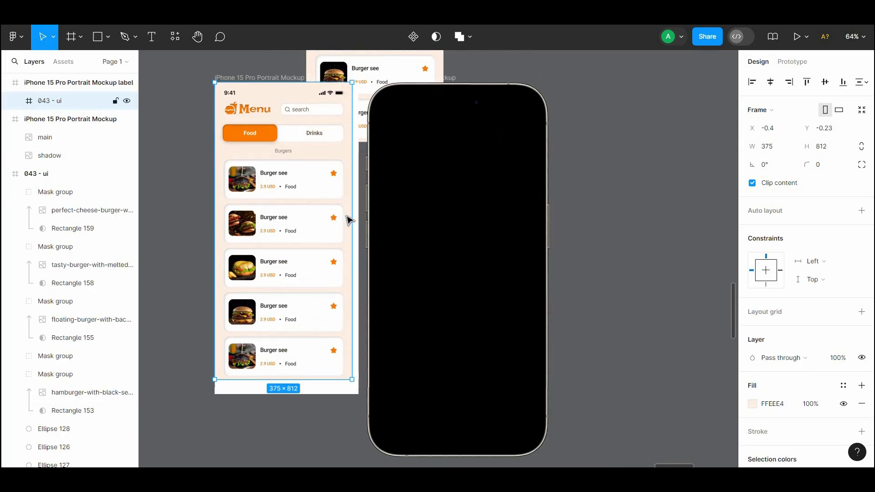
{"action": "key", "text": "k"}
{"action": "left_click_drag", "start_coordinate": [356, 392], "coordinate": [357, 394]}
{"action": "left_click", "coordinate": [353, 416]}
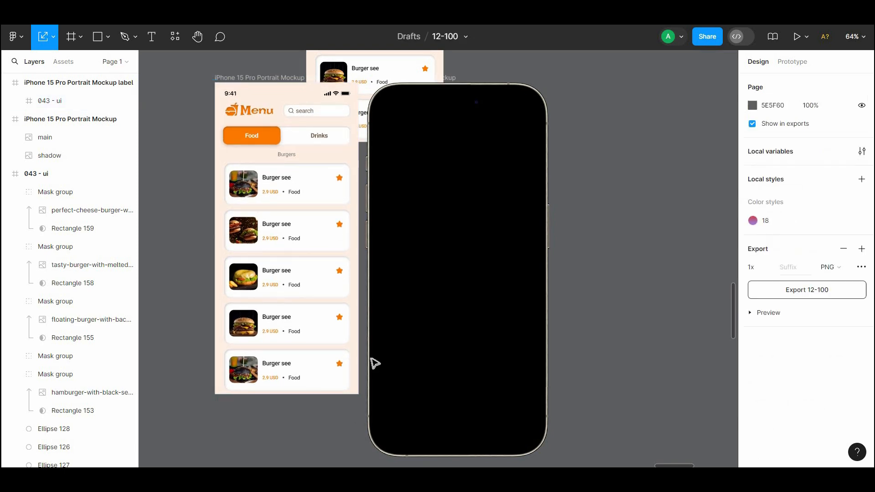
- Reopen the Artboard Mockups plugin and insert another iPhone 15 Pro Portrait mockup
{"action": "left_click_drag", "start_coordinate": [401, 356], "coordinate": [410, 469]}
{"action": "left_click", "coordinate": [299, 190]}
{"action": "scroll", "coordinate": [428, 155], "scroll_direction": "down", "scroll_amount": 3}
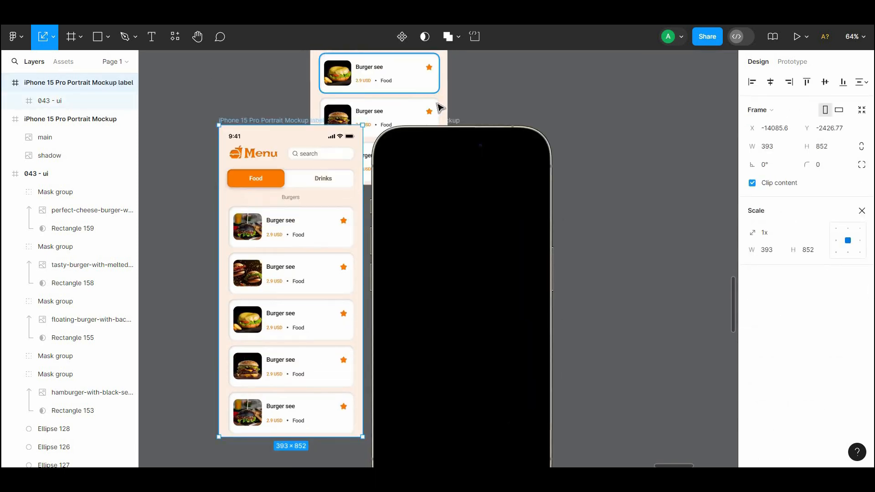
{"action": "right_click", "coordinate": [548, 95]}
{"action": "mouse_move", "coordinate": [592, 192]}
{"action": "left_click", "coordinate": [704, 206]}
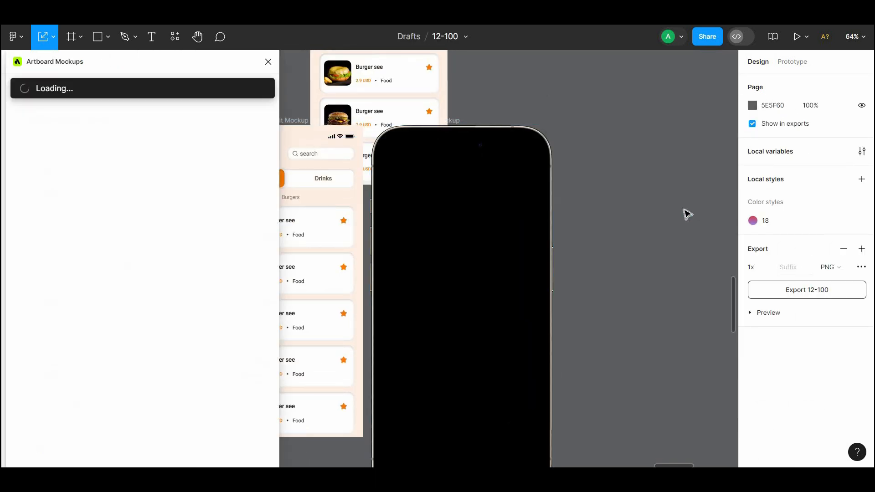
{"action": "left_click", "coordinate": [83, 119]}
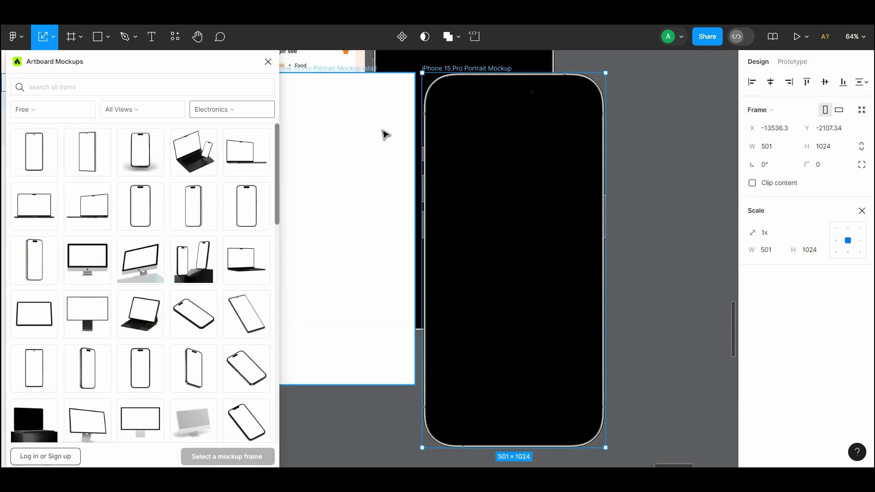
- Delete the new empty label frame and render the filled 393 × 852 label frame onto the iPhone 15 Pro Portrait mockup
{"action": "key", "text": "space"}
{"action": "mouse_move", "coordinate": [382, 130]}
{"action": "left_mouse_down"}
{"action": "mouse_move", "coordinate": [469, 215]}
{"action": "mouse_move", "coordinate": [685, 241]}
{"action": "mouse_move", "coordinate": [372, 135]}
{"action": "left_mouse_up"}
{"action": "scroll", "coordinate": [458, 241], "scroll_direction": "up", "scroll_amount": 2}
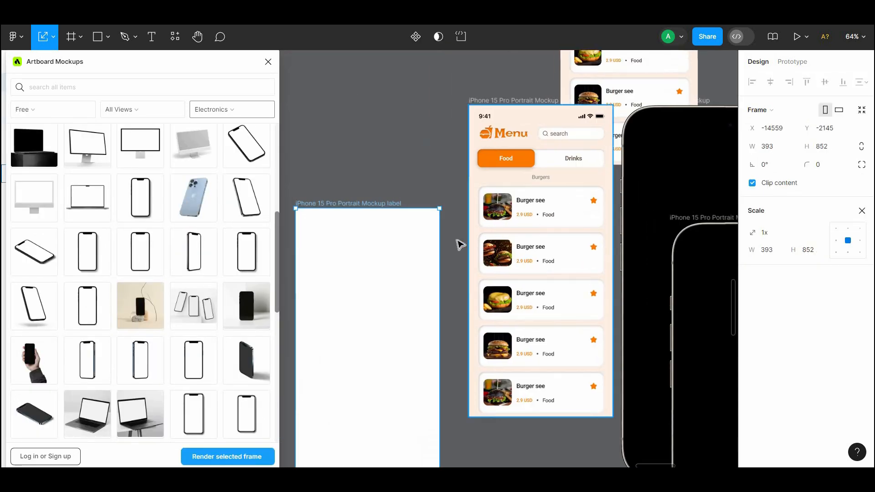
{"action": "key", "text": "Delete"}
{"action": "left_click", "coordinate": [494, 101]}
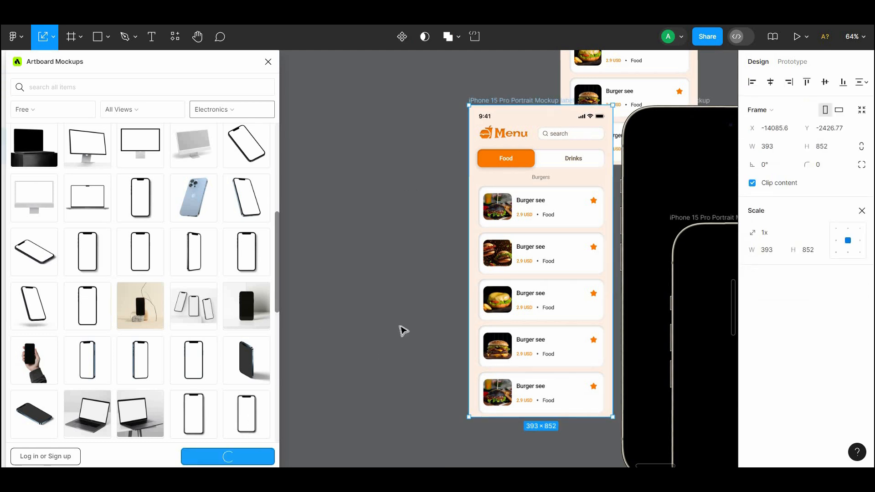